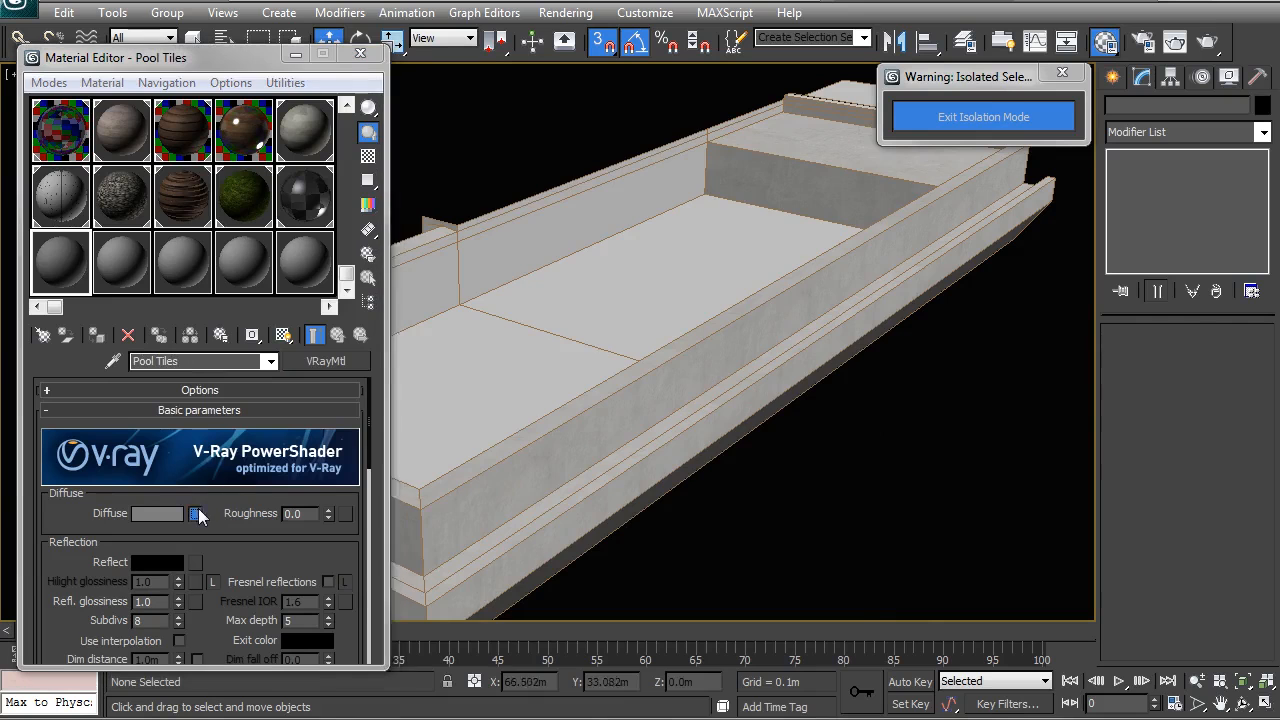
Load floor_pool-tile_dif.jpg as a bitmap in the Pool Tiles material's diffuse slot
{"action": "double_click", "coordinate": [477, 243]}
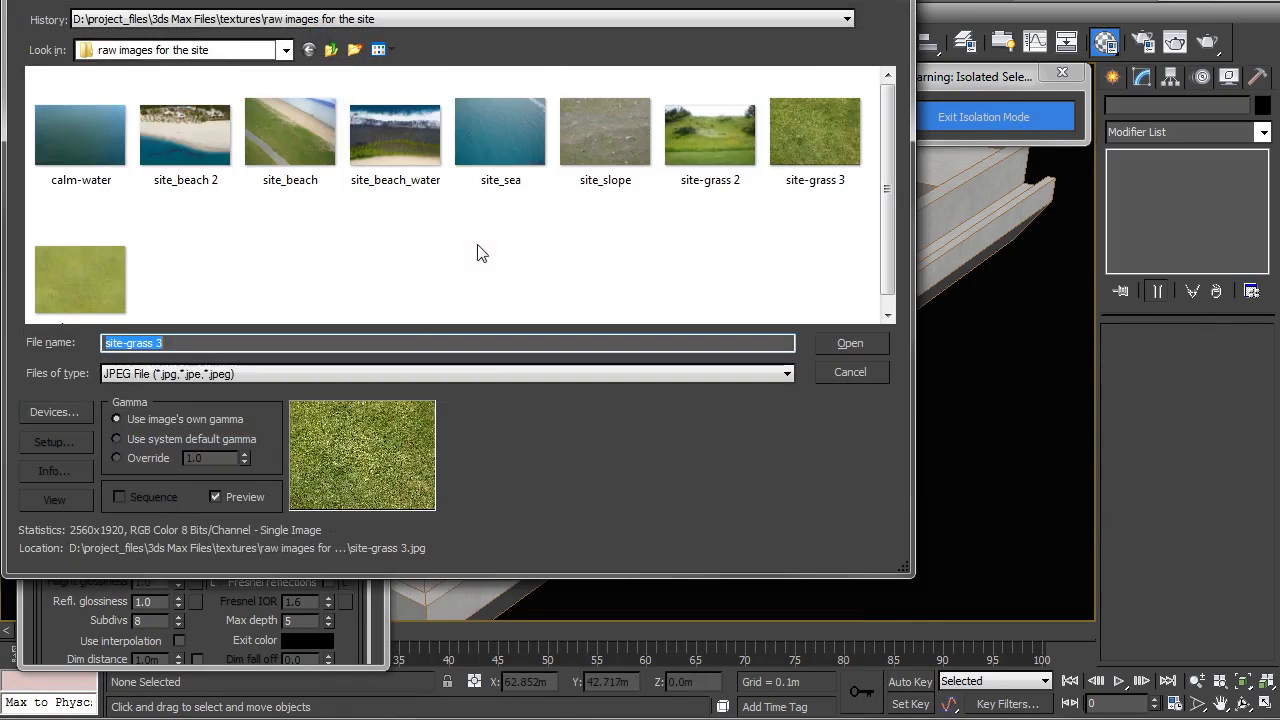
{"action": "left_click", "coordinate": [337, 55]}
{"action": "scroll", "coordinate": [90, 250], "scroll_direction": "down", "scroll_amount": 1}
{"action": "left_click", "coordinate": [90, 285]}
{"action": "double_click", "coordinate": [100, 225]}
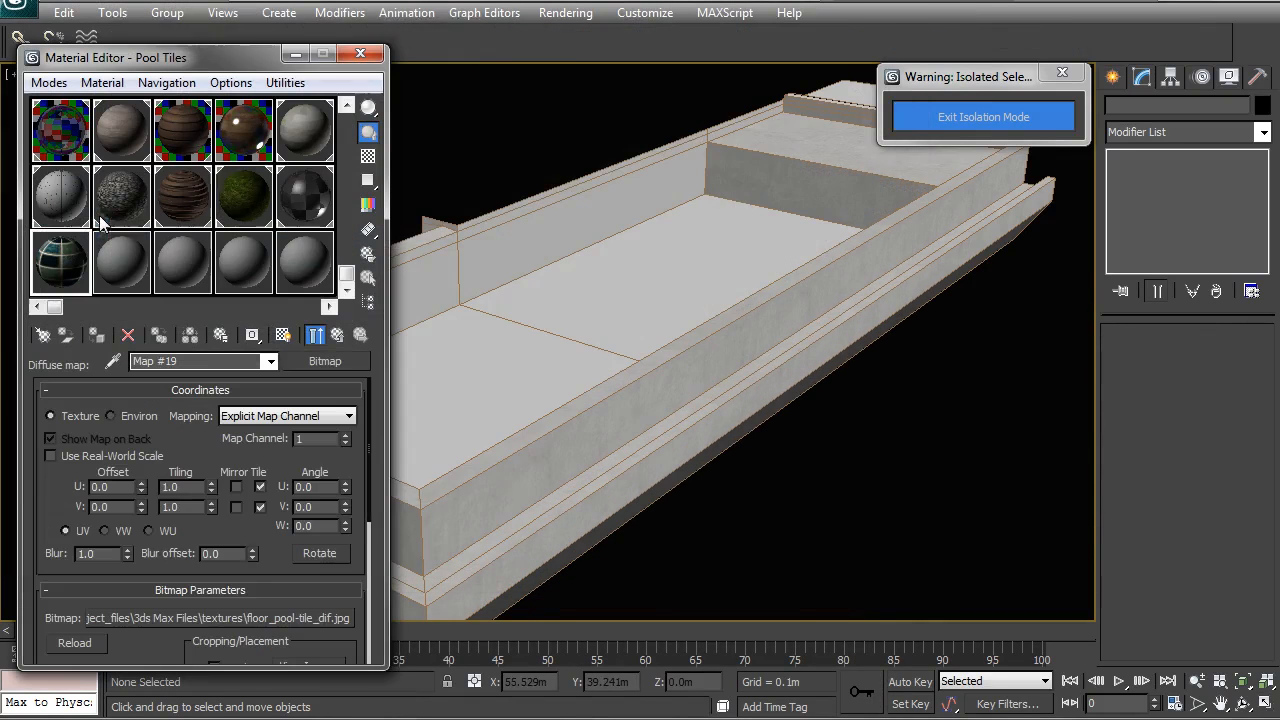
{"action": "left_click", "coordinate": [340, 335]}
Load floor_pool-tile_bump.jpg as a bitmap in the Pool Tiles bump slot and open an enlarged sample preview
{"action": "scroll", "coordinate": [367, 423], "scroll_direction": "down", "scroll_amount": 5}
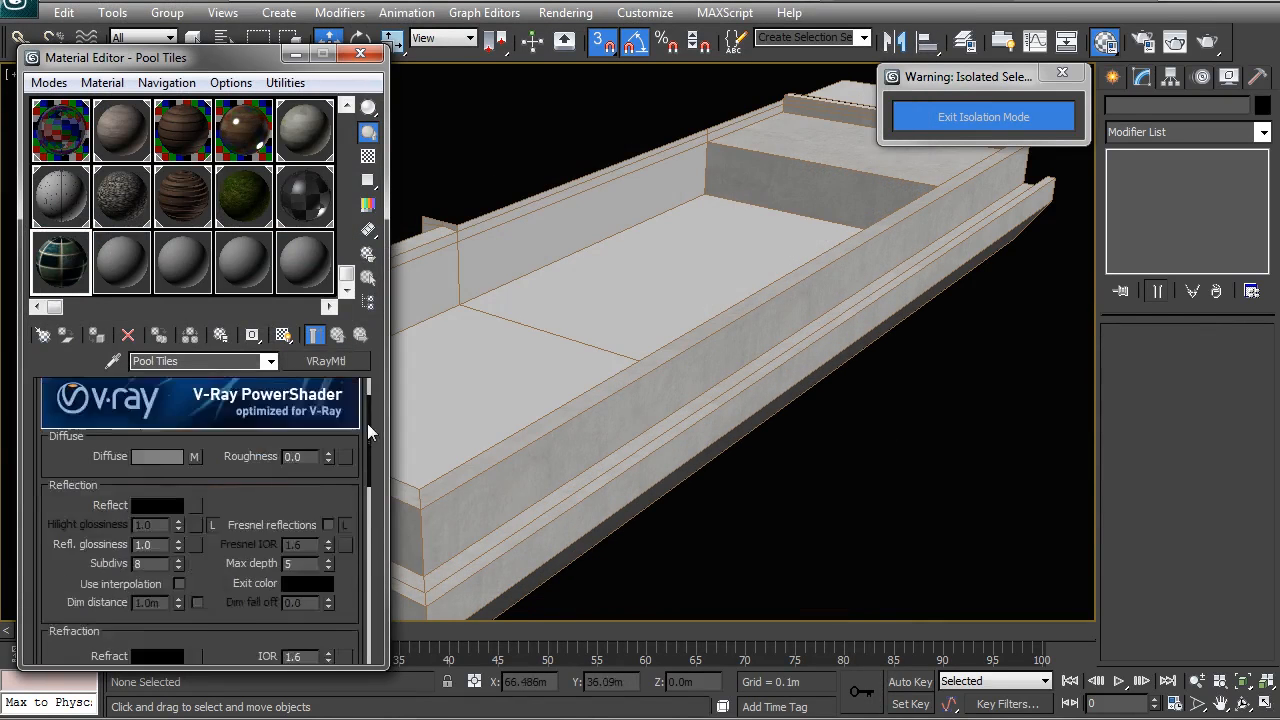
{"action": "scroll", "coordinate": [352, 490], "scroll_direction": "down", "scroll_amount": 10}
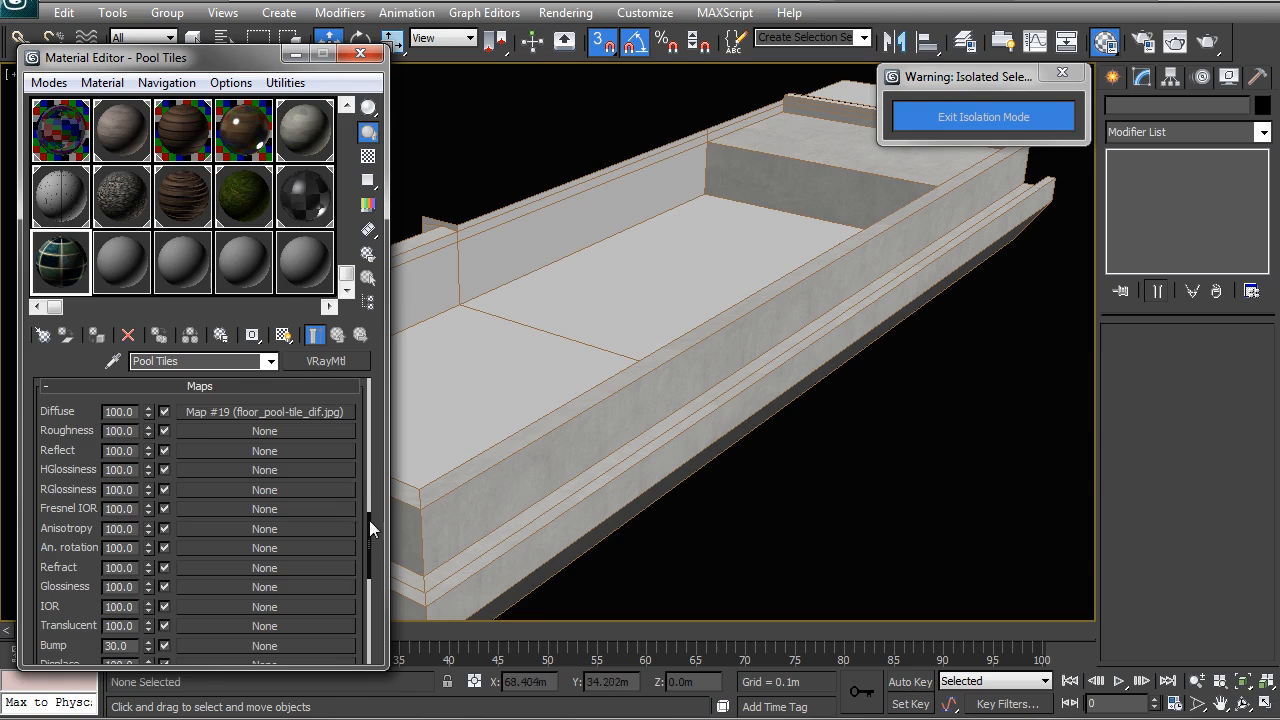
{"action": "scroll", "coordinate": [98, 538], "scroll_direction": "down", "scroll_amount": 3}
{"action": "left_click", "coordinate": [190, 573]}
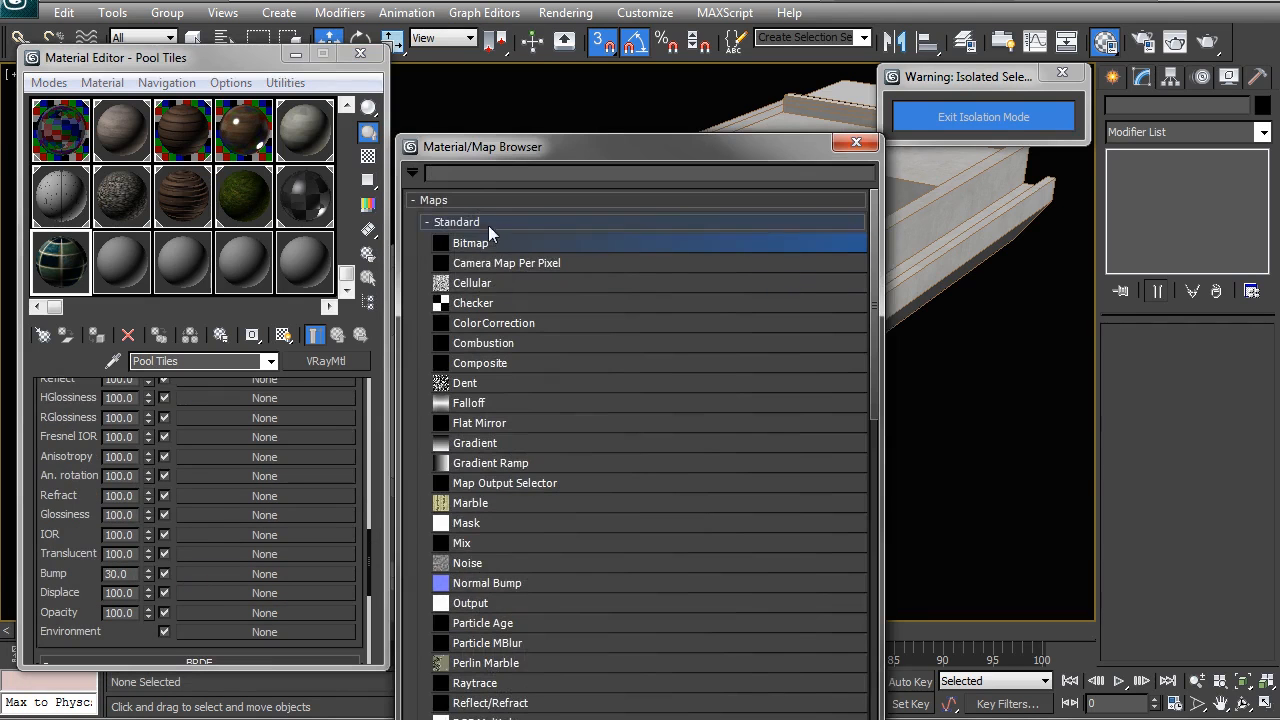
{"action": "double_click", "coordinate": [495, 246]}
{"action": "double_click", "coordinate": [812, 125]}
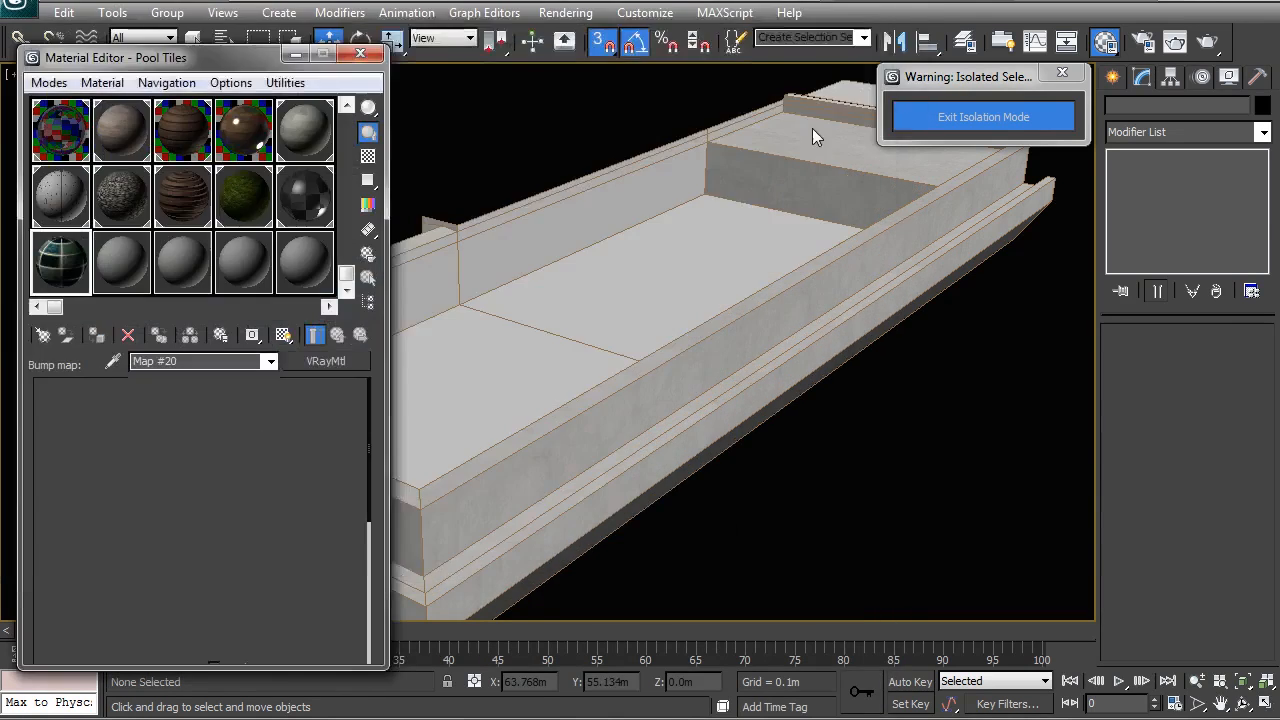
{"action": "double_click", "coordinate": [58, 268]}
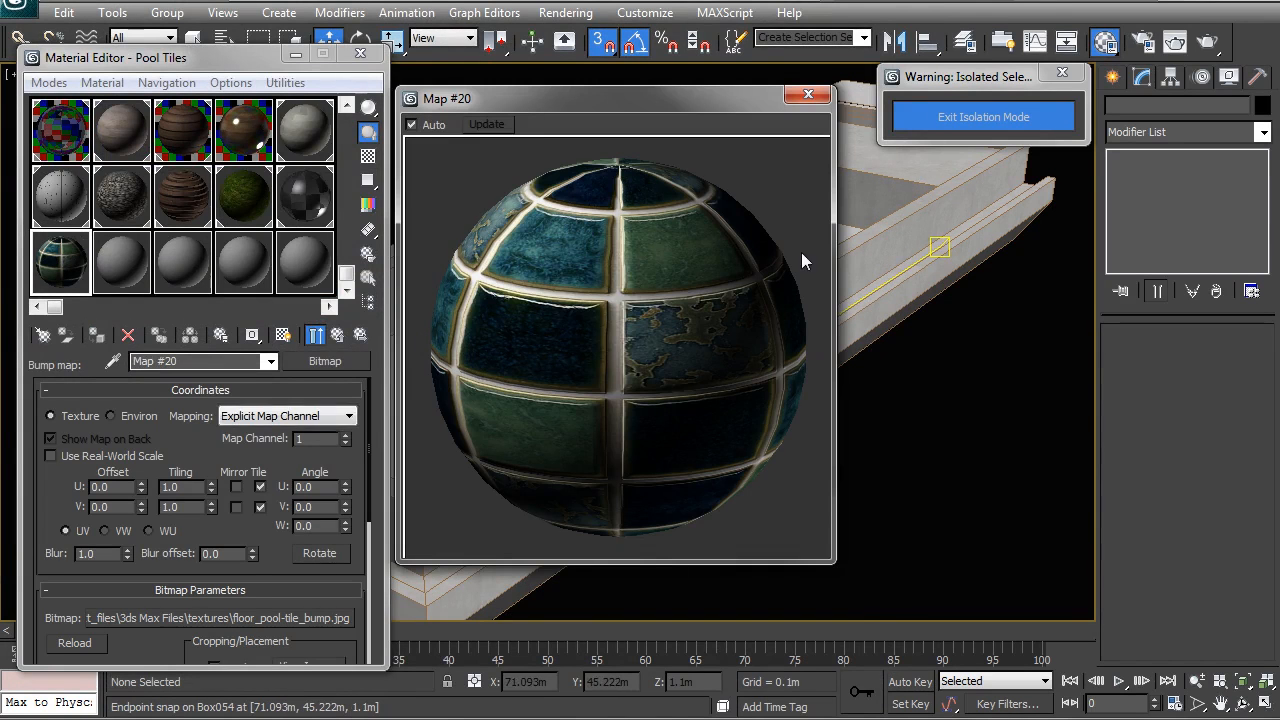
{"action": "left_click", "coordinate": [337, 334]}
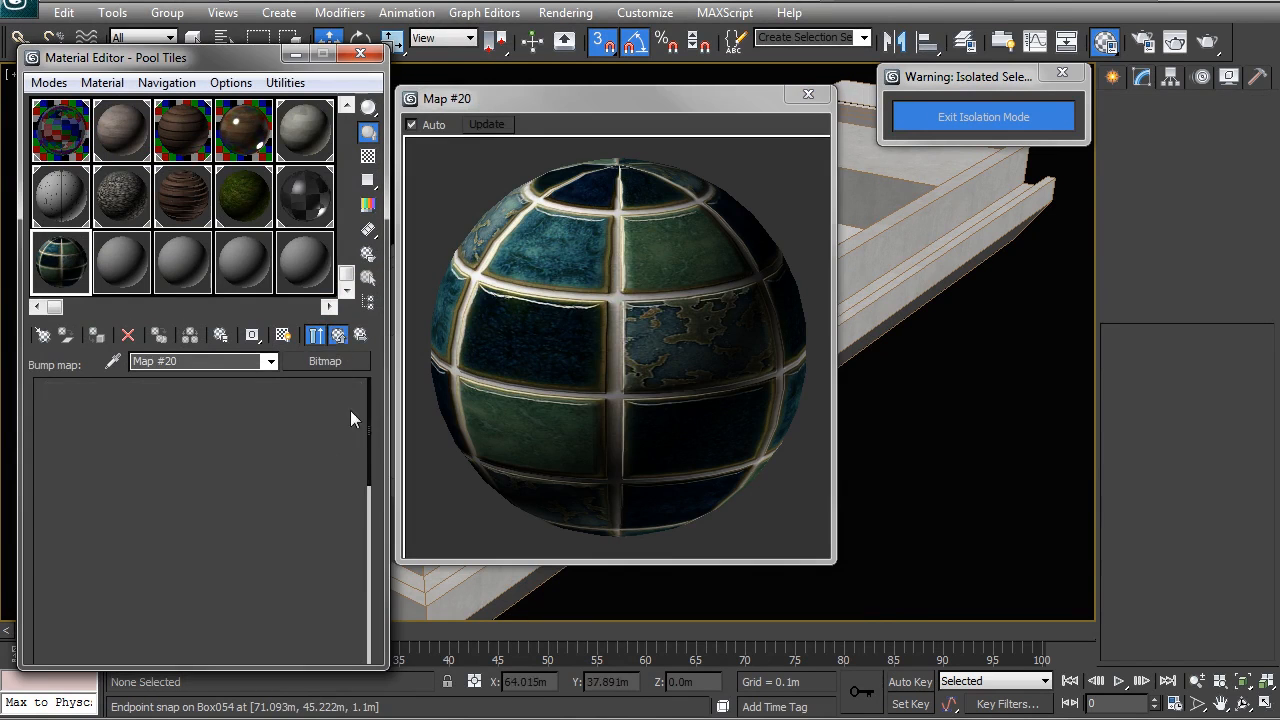
Copy the bump bitmap to the Reflect slot as an independent copy and set the reflect amount to 20
{"action": "double_click", "coordinate": [131, 576]}
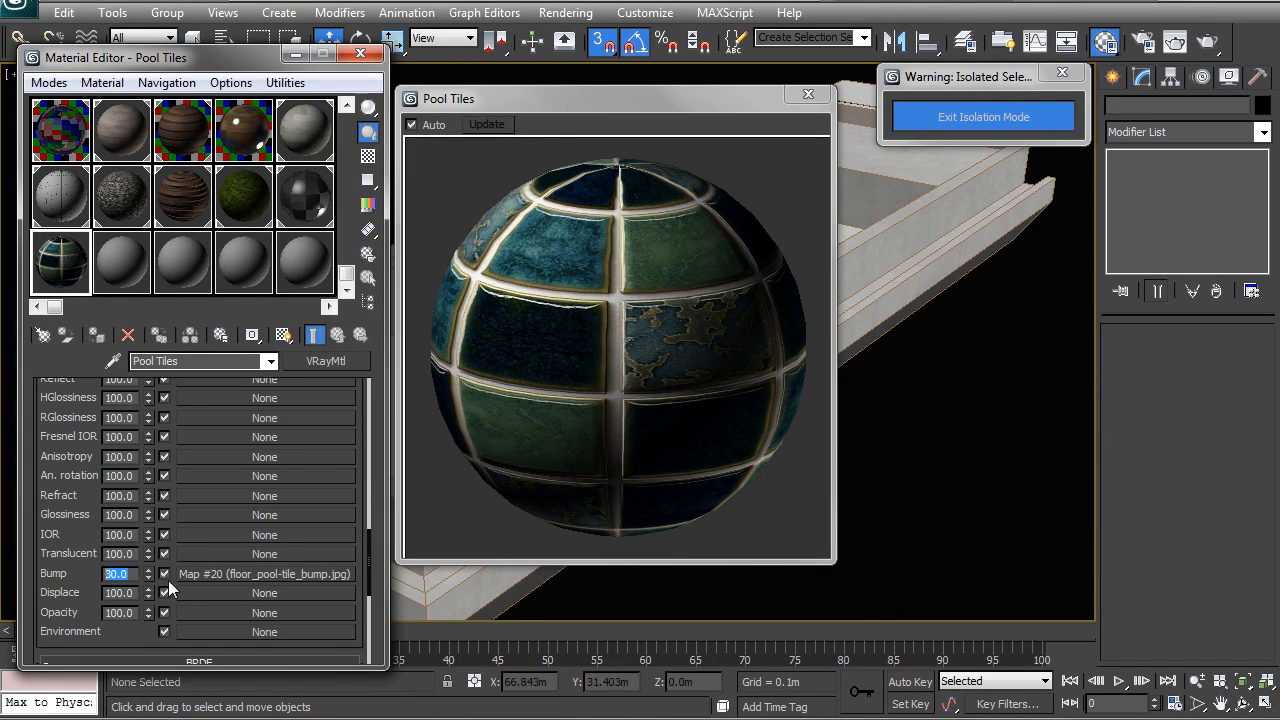
{"action": "scroll", "coordinate": [369, 534], "scroll_direction": "up", "scroll_amount": 3}
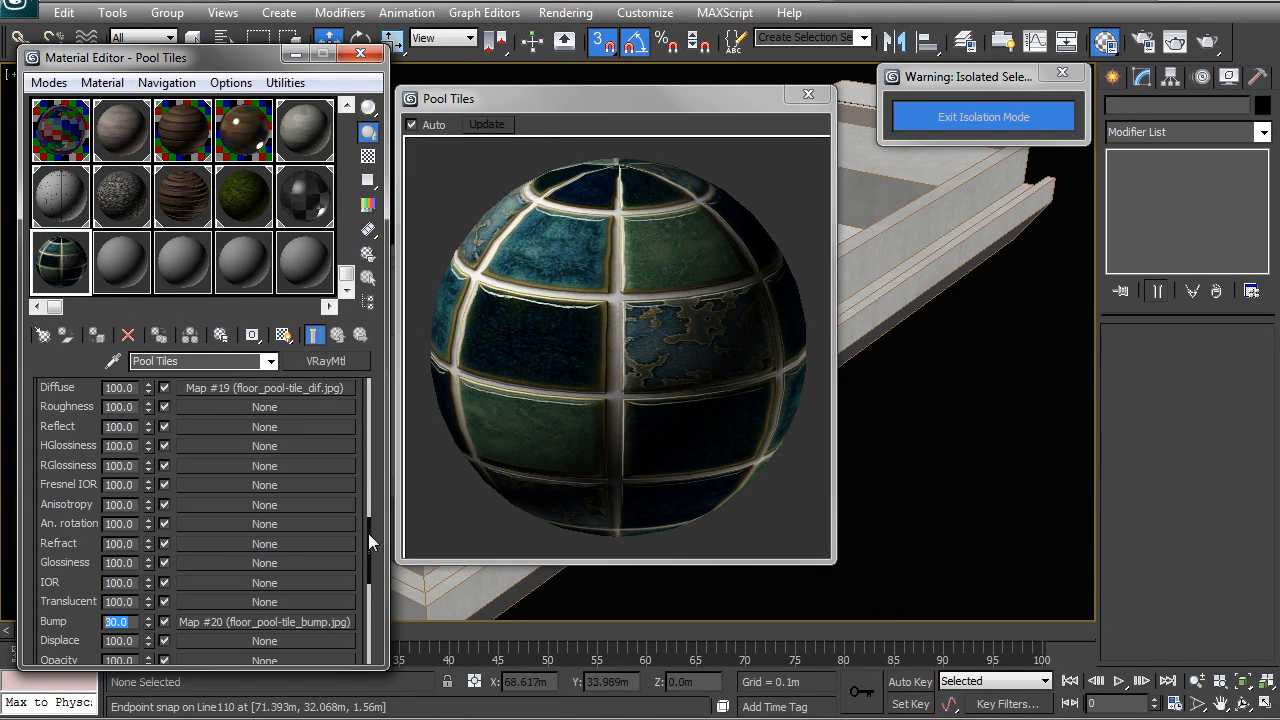
{"action": "left_click_drag", "start_coordinate": [307, 620], "coordinate": [285, 427]}
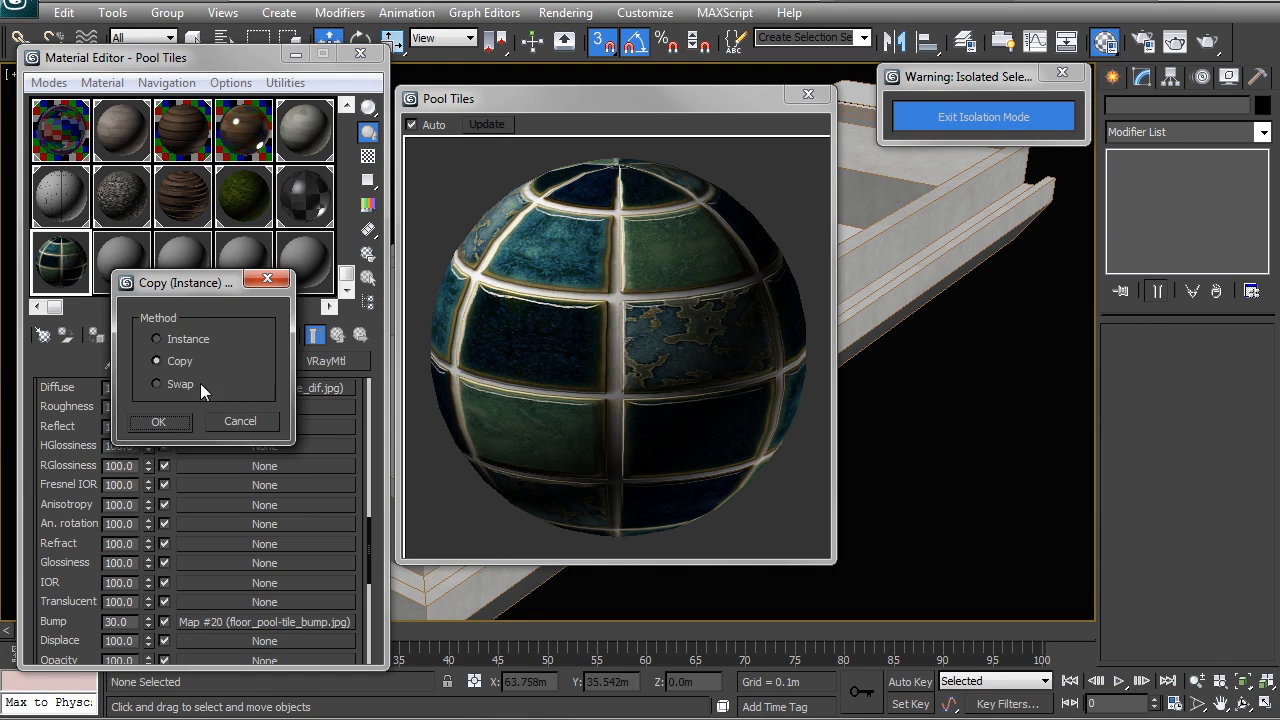
{"action": "left_click", "coordinate": [159, 422]}
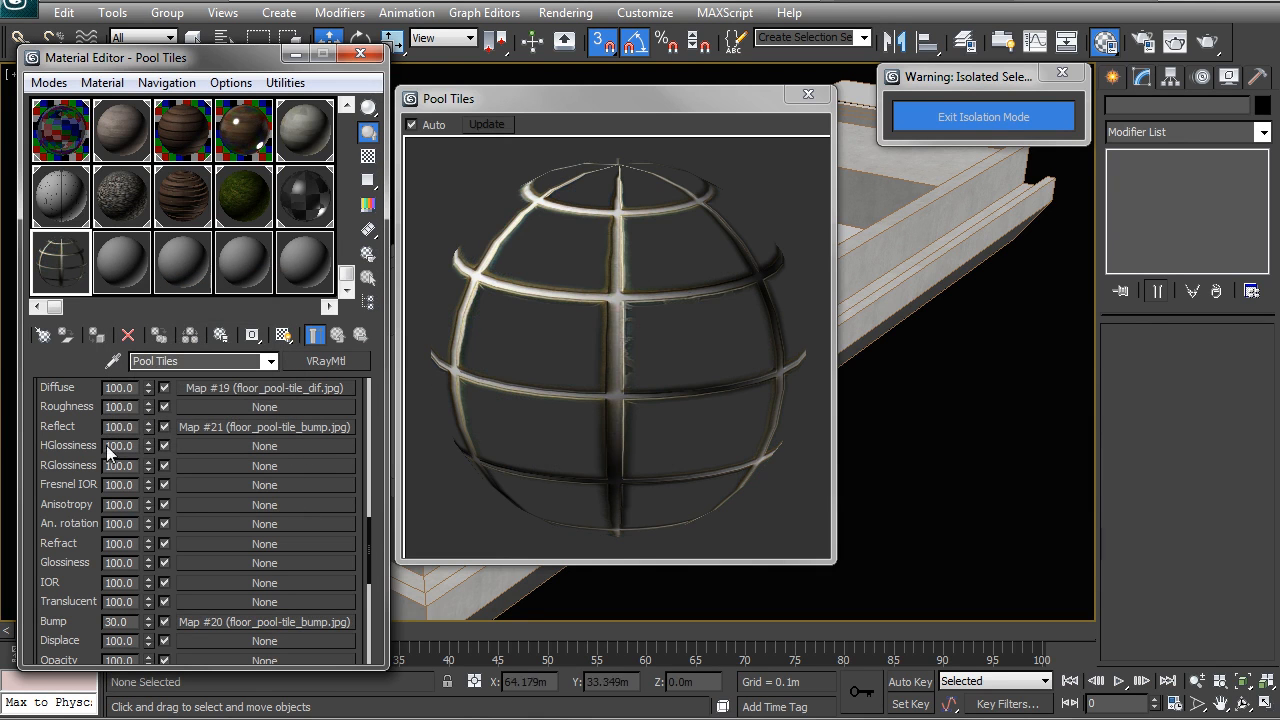
{"action": "type", "text": "20"}
{"action": "key", "text": "Return"}
Show the checkered background behind the sample and fine-tune the Pool Tiles reflection glossiness, trying 0.85 and 0.95
{"action": "left_click_drag", "start_coordinate": [366, 530], "coordinate": [339, 395]}
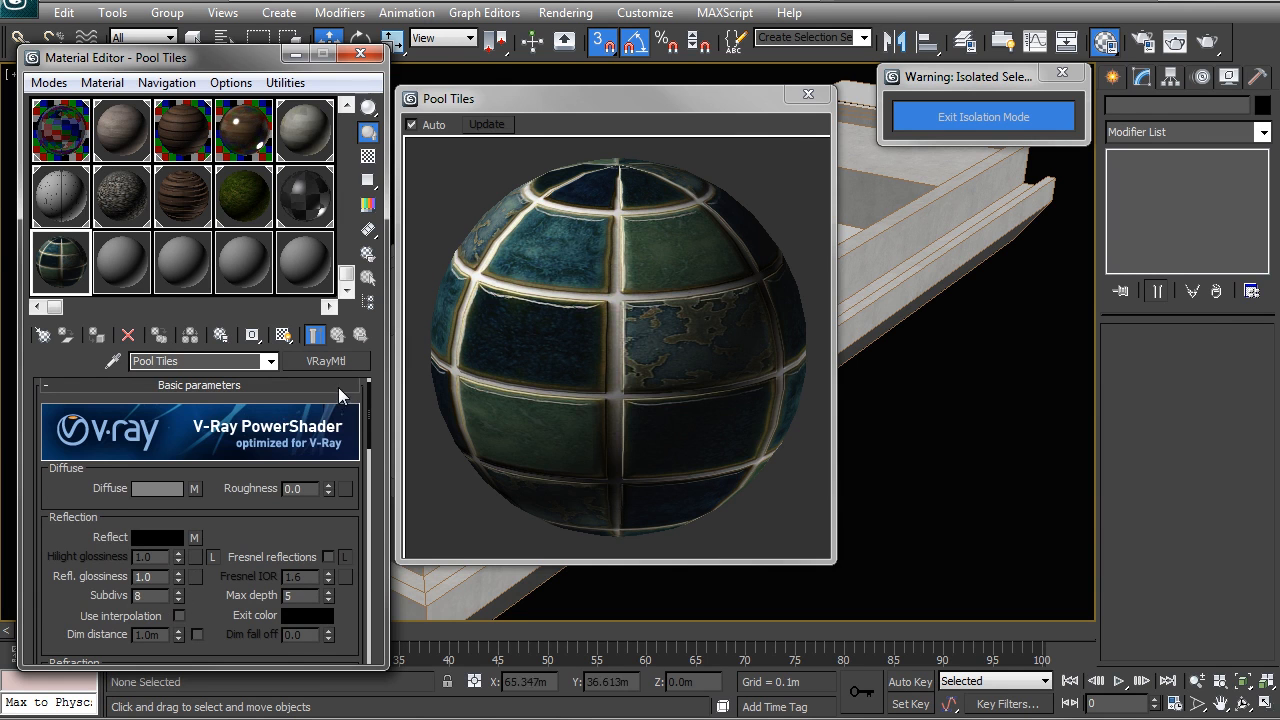
{"action": "left_click", "coordinate": [368, 156]}
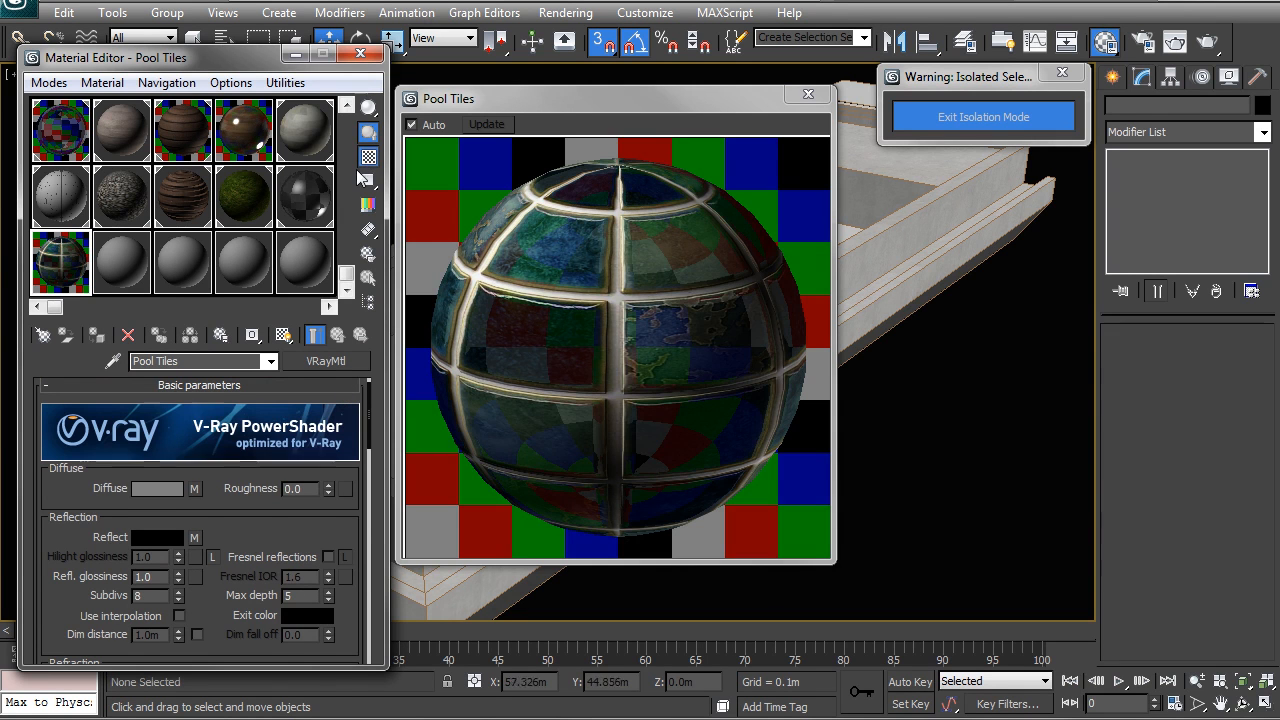
{"action": "scroll", "coordinate": [147, 533], "scroll_direction": "down", "scroll_amount": 2}
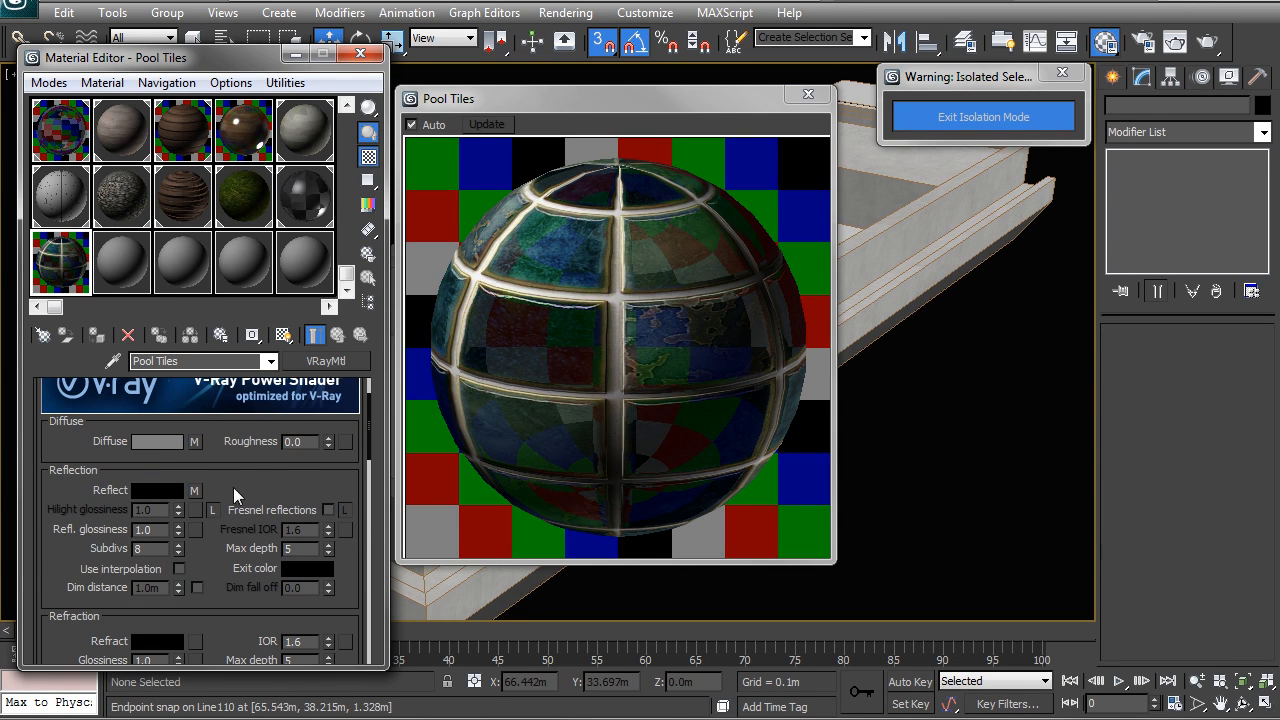
{"action": "type", "text": ".85"}
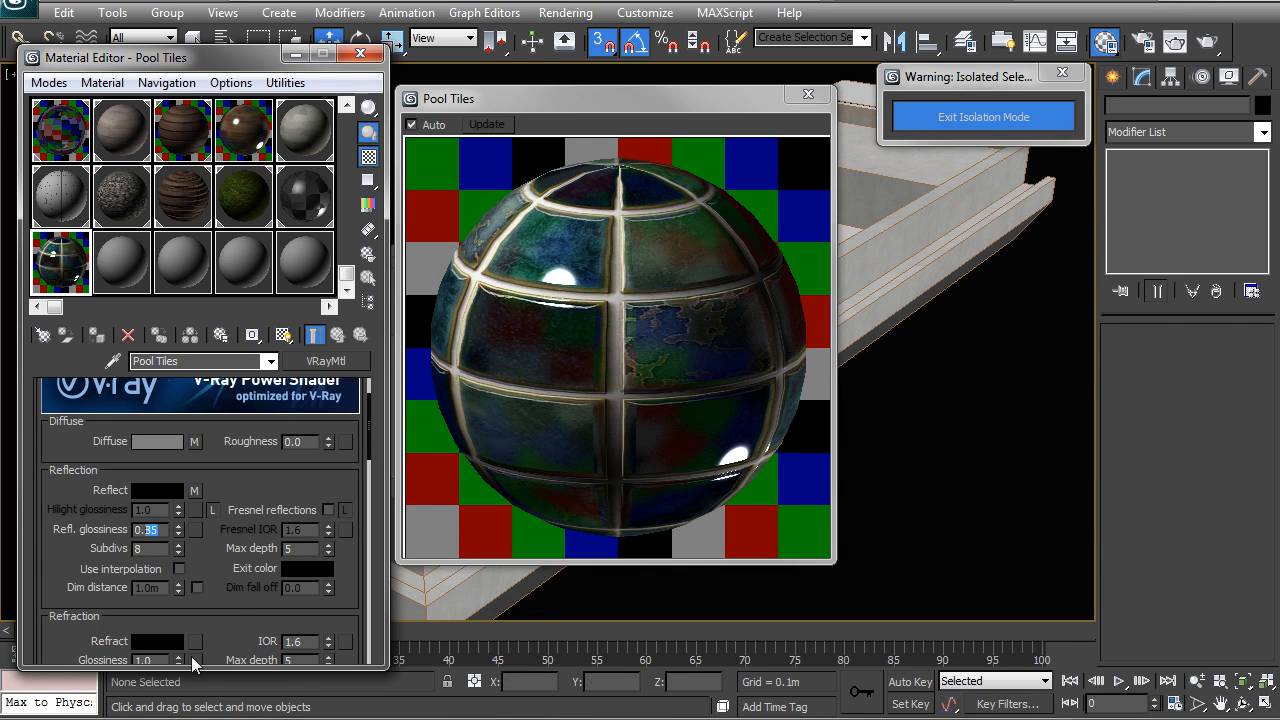
{"action": "type", "text": ".95"}
{"action": "key", "text": "Return"}
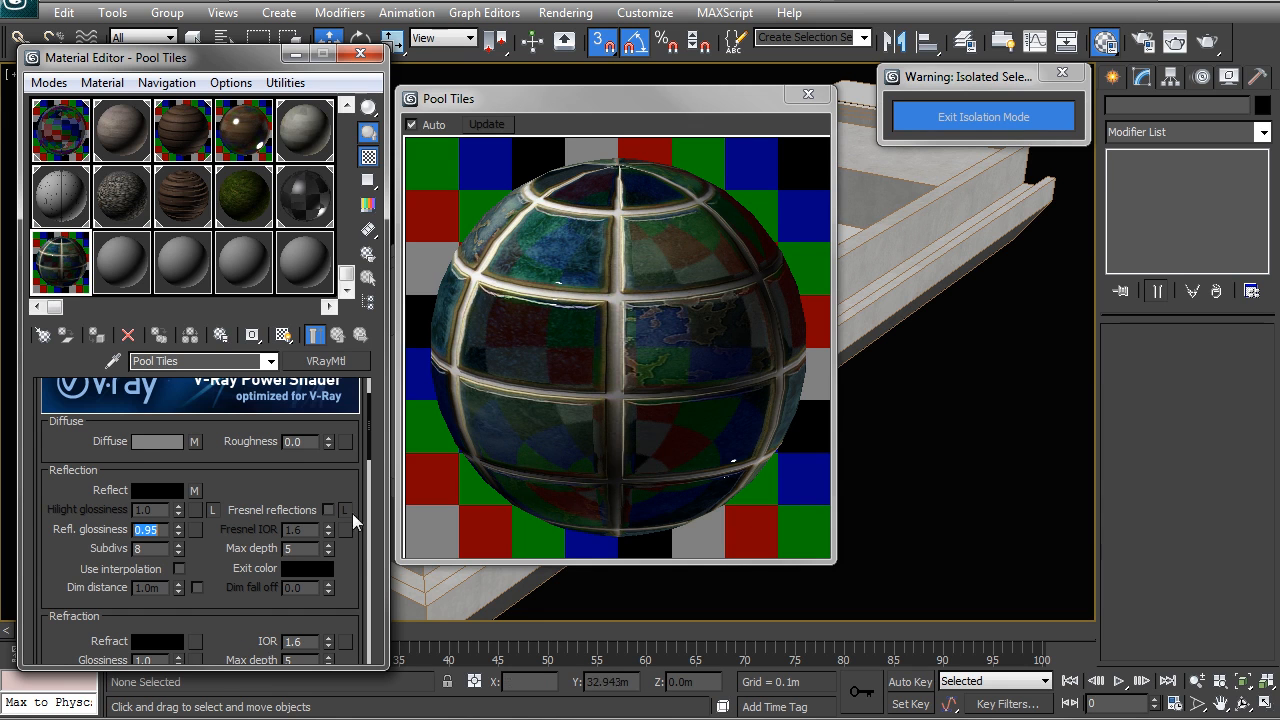
{"action": "left_click", "coordinate": [160, 533]}
{"action": "type", "text": "2"}
{"action": "key", "text": "Return"}
View the image used by the reflect map, and close the image and the enlarged sample preview
{"action": "scroll", "coordinate": [219, 591], "scroll_direction": "down", "scroll_amount": 10}
{"action": "left_click", "coordinate": [300, 544]}
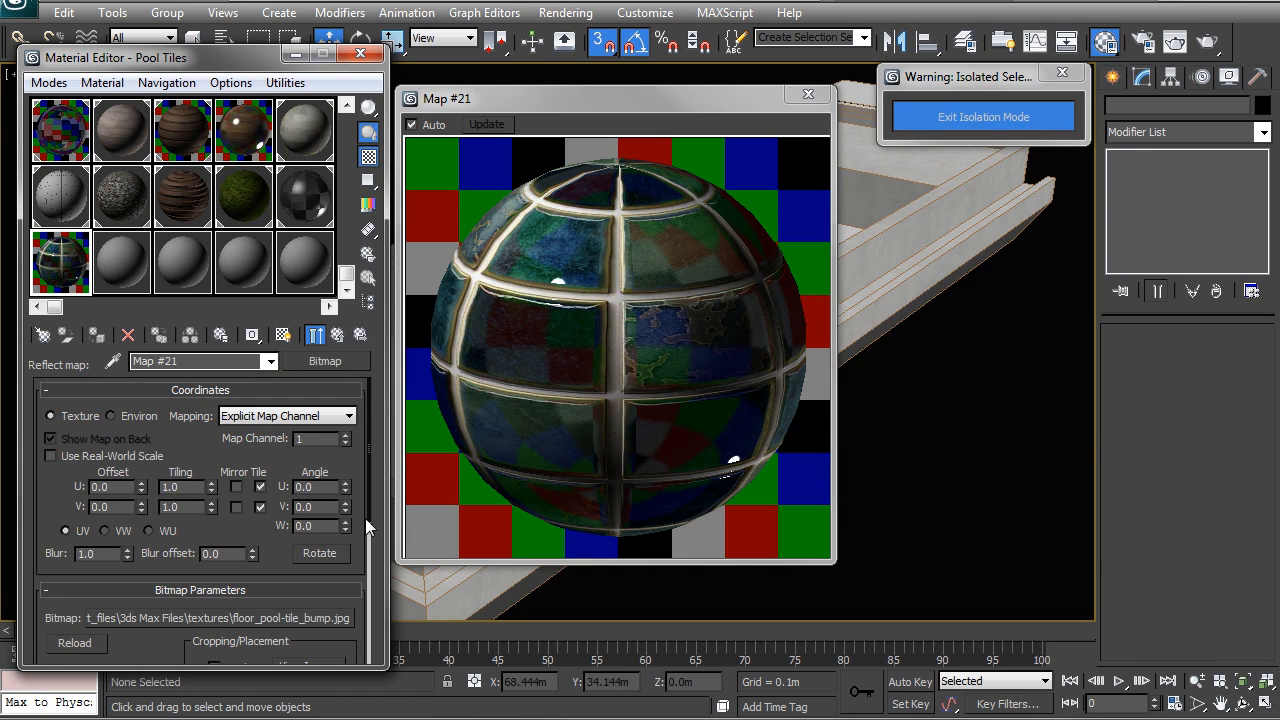
{"action": "scroll", "coordinate": [366, 500], "scroll_direction": "down", "scroll_amount": 2}
{"action": "left_click", "coordinate": [306, 602]}
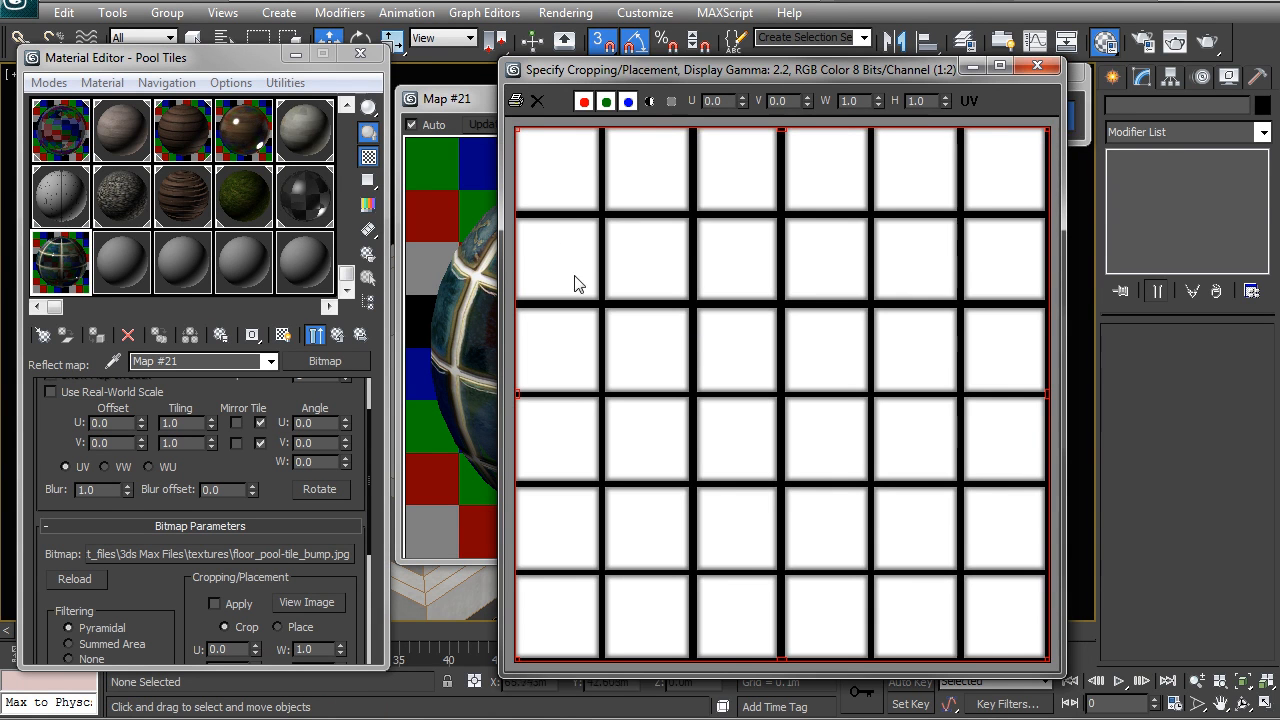
{"action": "left_click", "coordinate": [1037, 65]}
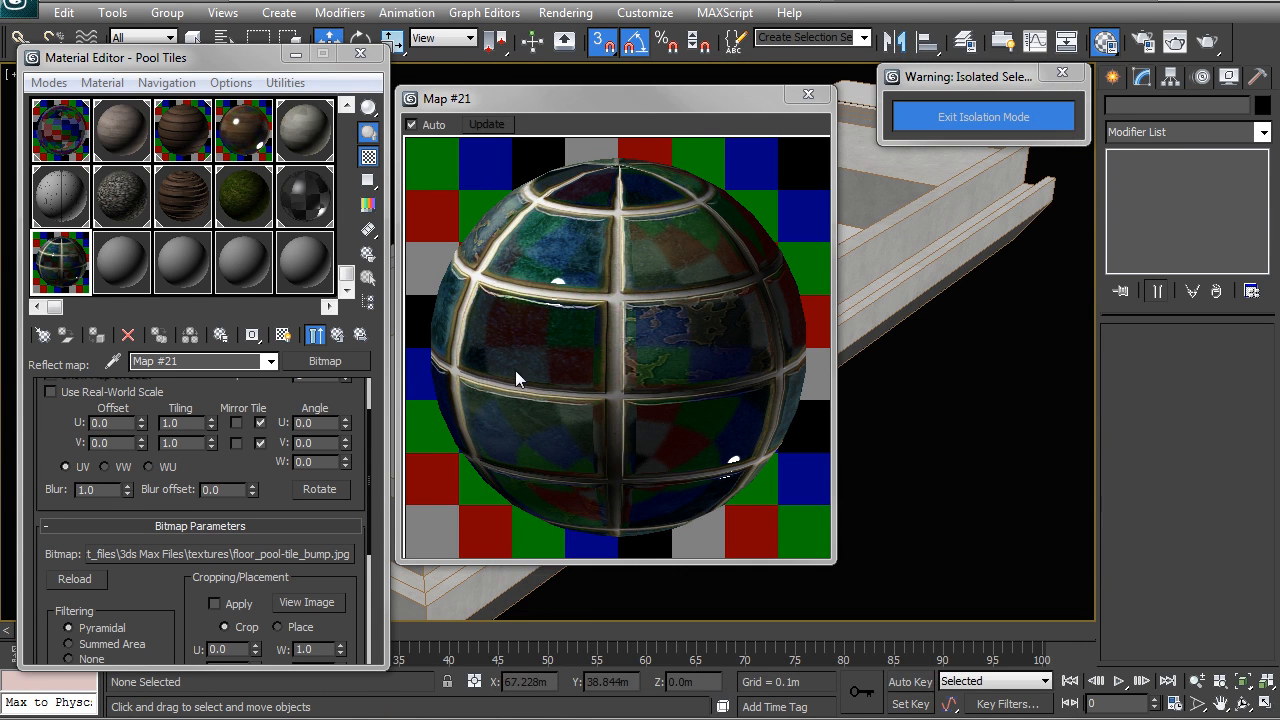
{"action": "left_click", "coordinate": [808, 94]}
Assign the Pool Tiles material to the pool's inner box
{"action": "left_click", "coordinate": [655, 291]}
{"action": "middle_click_drag", "start_coordinate": [825, 352], "coordinate": [660, 365], "text": "alt"}
{"action": "left_click", "coordinate": [50, 263]}
{"action": "left_click", "coordinate": [97, 336]}
{"action": "mouse_move", "coordinate": [586, 397]}
{"action": "middle_mouse_down"}
{"action": "mouse_move", "coordinate": [685, 370]}
{"action": "mouse_move", "coordinate": [740, 374]}
{"action": "middle_mouse_up"}
{"action": "scroll", "coordinate": [600, 362], "scroll_direction": "up", "scroll_amount": 3}
{"action": "middle_click_drag", "start_coordinate": [607, 362], "coordinate": [455, 387], "text": "alt"}
Preview the reflect and bump maps on the pool in the viewport, ending with the full Pool Tiles material displayed
{"action": "left_click", "coordinate": [284, 336]}
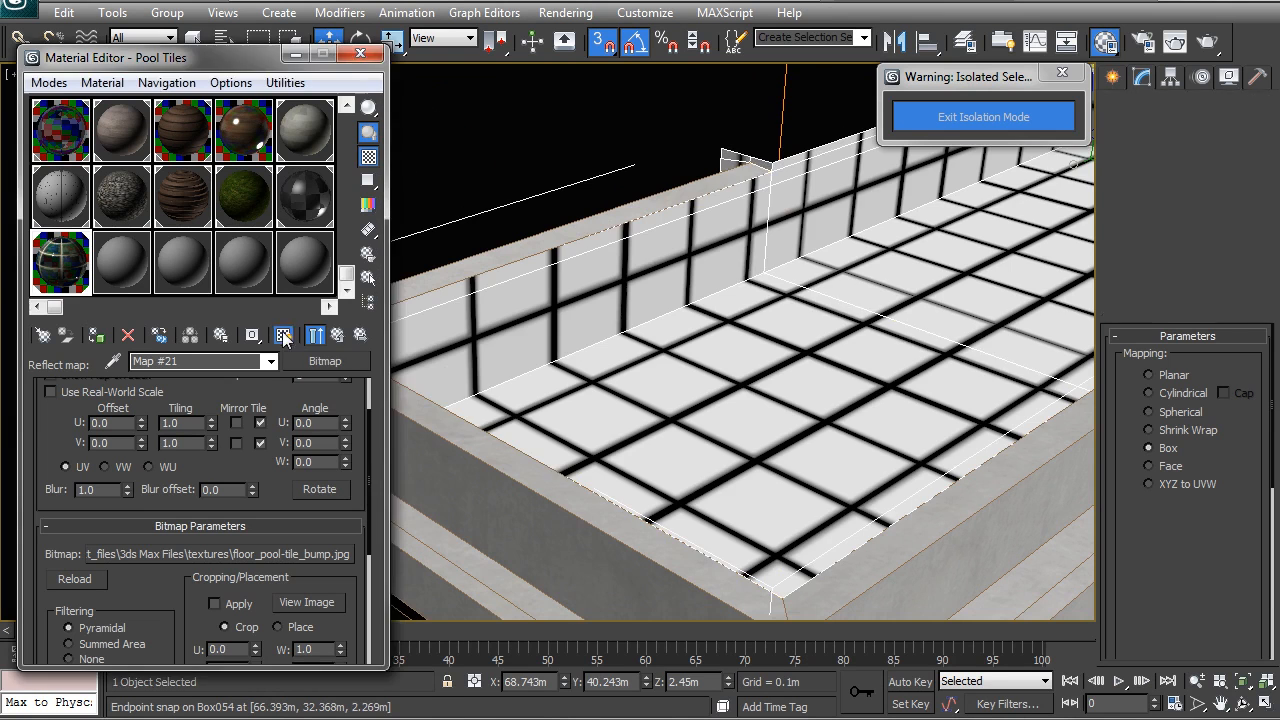
{"action": "middle_click_drag", "start_coordinate": [821, 317], "coordinate": [773, 348]}
{"action": "left_click", "coordinate": [360, 337]}
{"action": "left_click", "coordinate": [283, 336]}
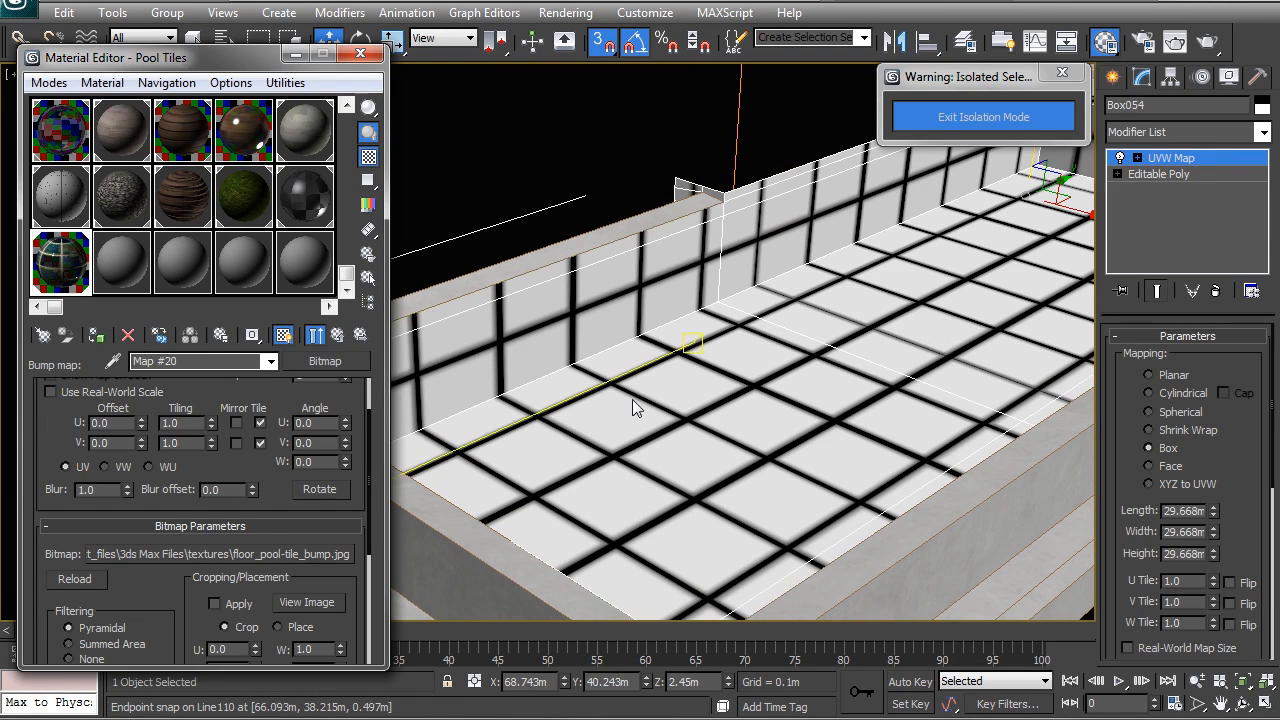
{"action": "middle_click_drag", "start_coordinate": [590, 374], "coordinate": [633, 371]}
{"action": "left_click", "coordinate": [337, 335]}
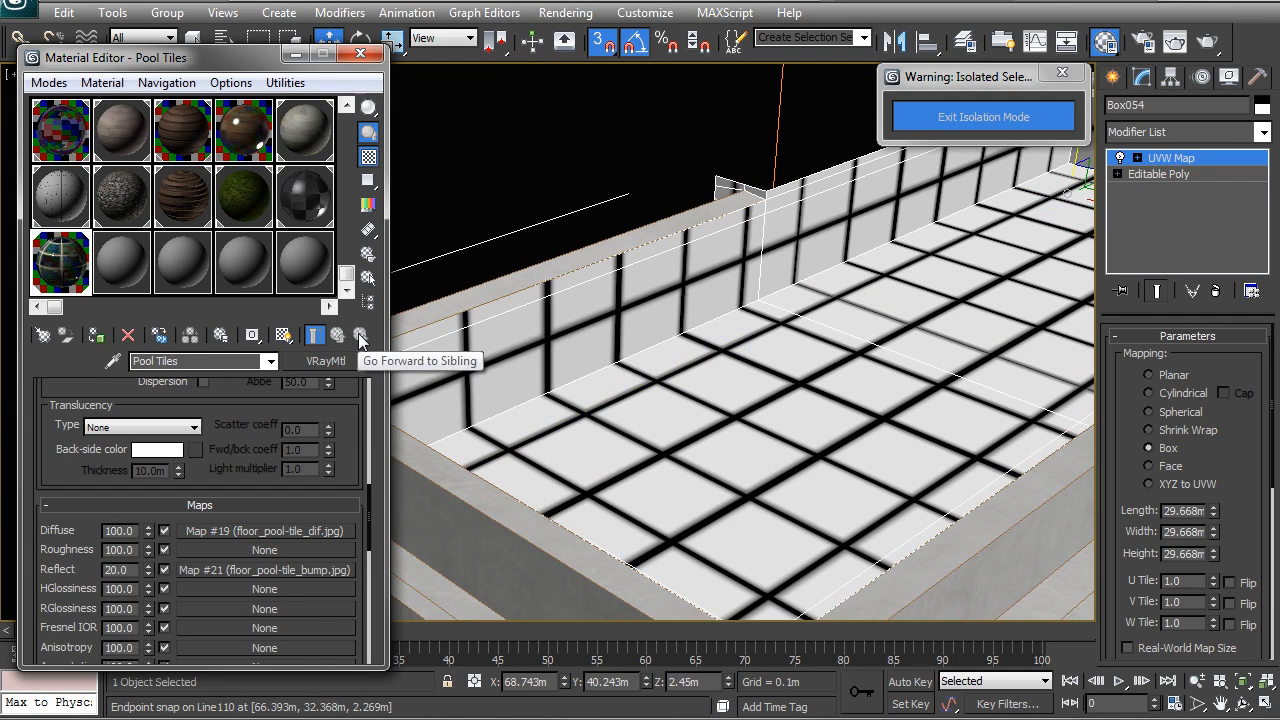
{"action": "left_click", "coordinate": [284, 336]}
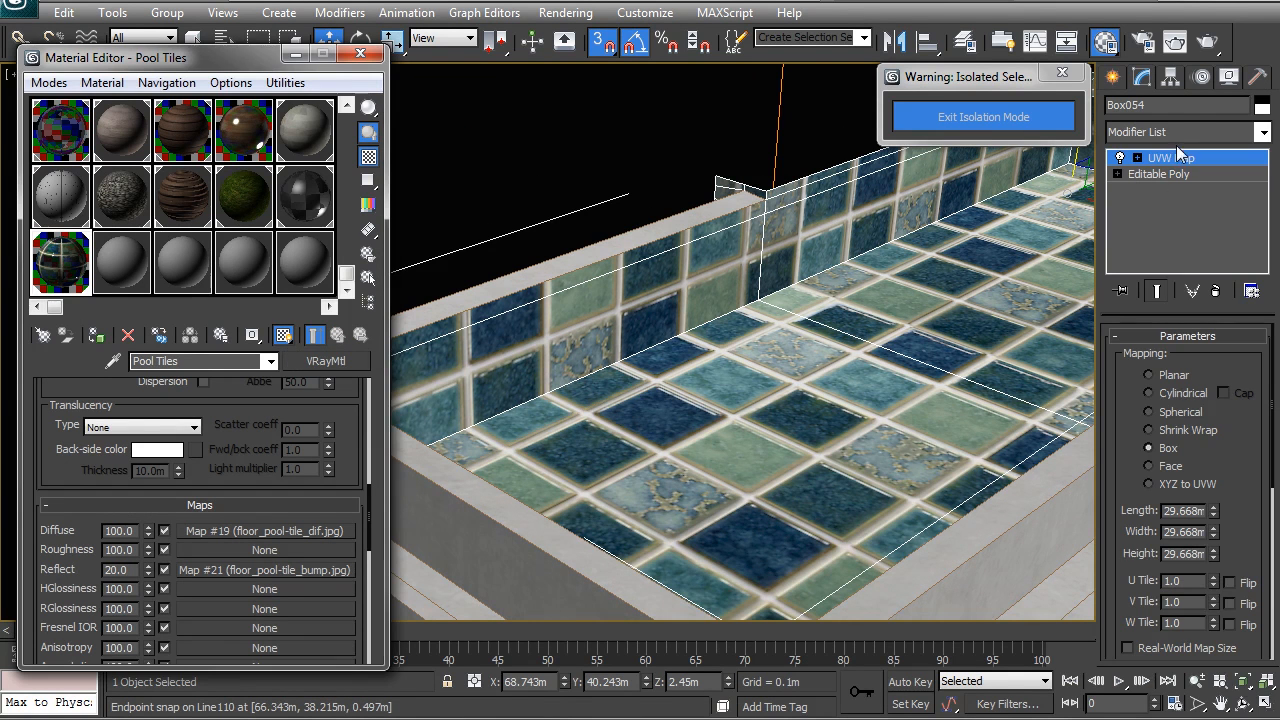
Match the pool's UVW Map proportions to the tile image with Bitmap Fit
{"action": "left_click", "coordinate": [1178, 134]}
{"action": "left_click", "coordinate": [1178, 134]}
{"action": "left_click_drag", "start_coordinate": [1248, 523], "coordinate": [1225, 330]}
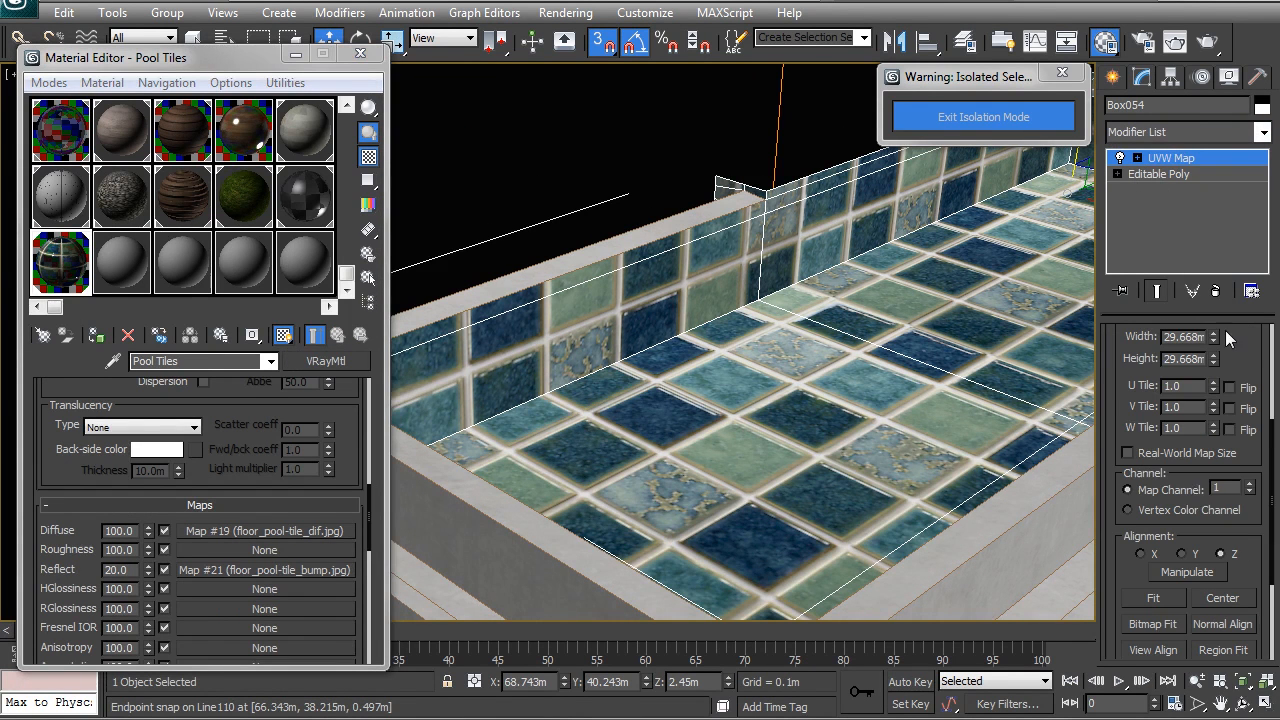
{"action": "left_click", "coordinate": [1150, 624]}
{"action": "left_click_drag", "start_coordinate": [886, 128], "coordinate": [886, 143]}
{"action": "double_click", "coordinate": [315, 221]}
Activate the UVW Map gizmo, turn off snapping, and scale the gizmo down uniformly to shrink the pool tiles
{"action": "right_click", "coordinate": [696, 335]}
{"action": "left_click", "coordinate": [672, 301]}
{"action": "scroll", "coordinate": [763, 353], "scroll_direction": "down", "scroll_amount": 5}
{"action": "key", "text": "s"}
{"action": "scroll", "coordinate": [734, 363], "scroll_direction": "down", "scroll_amount": 1}
{"action": "key", "text": "r"}
{"action": "scroll", "coordinate": [734, 363], "scroll_direction": "down", "scroll_amount": 3}
{"action": "left_click_drag", "start_coordinate": [680, 328], "coordinate": [677, 405]}
{"action": "scroll", "coordinate": [677, 398], "scroll_direction": "up", "scroll_amount": 8}
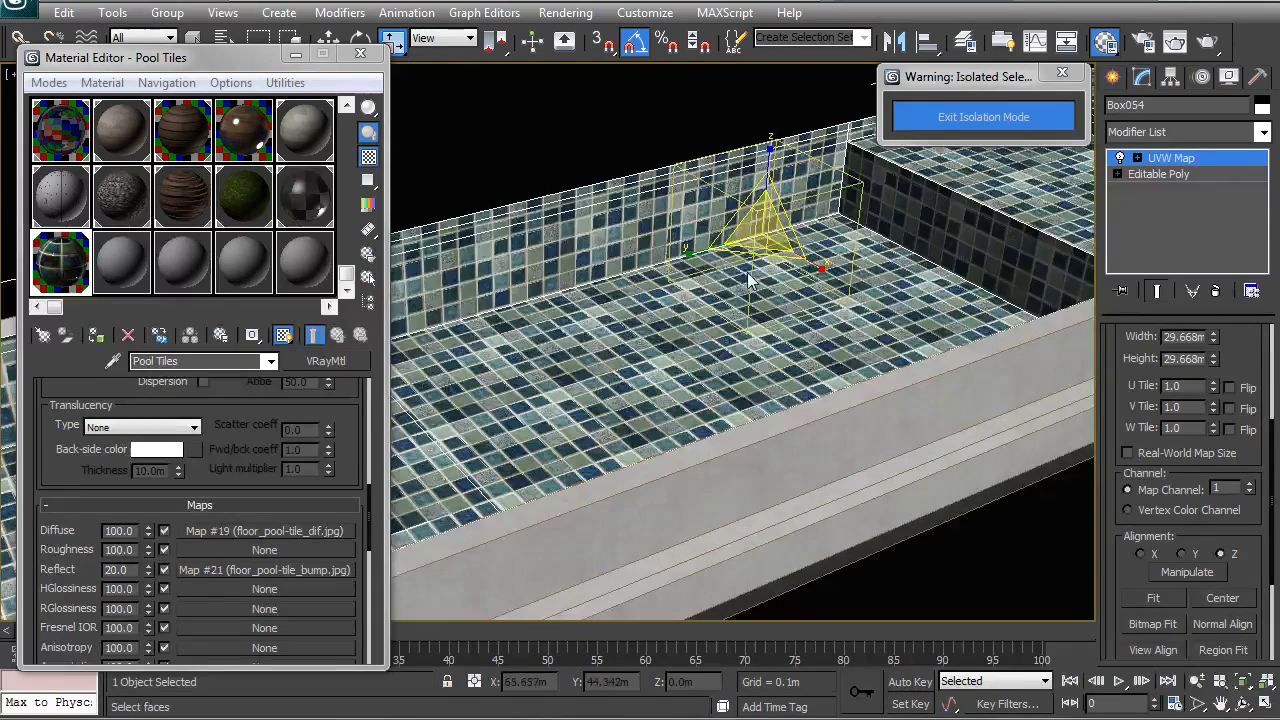
Scale the UVW Map gizmo down further for smaller tiles and finish gizmo editing on the pool
{"action": "left_click_drag", "start_coordinate": [770, 232], "coordinate": [748, 299]}
{"action": "mouse_move", "coordinate": [748, 298]}
{"action": "middle_mouse_down", "text": "alt"}
{"action": "mouse_move", "coordinate": [702, 294]}
{"action": "mouse_move", "coordinate": [737, 277]}
{"action": "middle_mouse_up", "text": "alt"}
{"action": "scroll", "coordinate": [800, 210], "scroll_direction": "up", "scroll_amount": 4}
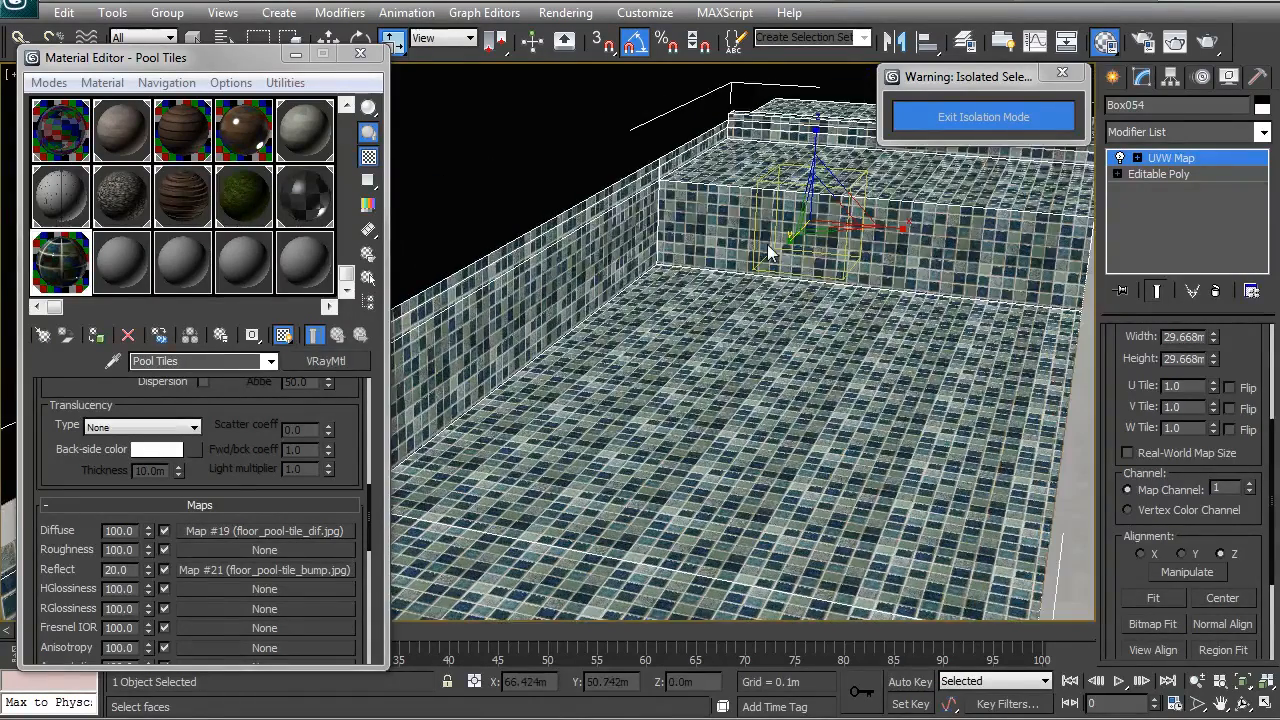
{"action": "left_click_drag", "start_coordinate": [825, 220], "coordinate": [826, 220]}
{"action": "right_click", "coordinate": [760, 316]}
{"action": "left_click", "coordinate": [730, 299]}
{"action": "left_click", "coordinate": [548, 136]}
{"action": "scroll", "coordinate": [705, 329], "scroll_direction": "down", "scroll_amount": 2}
{"action": "middle_click_drag", "start_coordinate": [705, 329], "coordinate": [745, 387], "text": "alt"}
{"action": "left_click", "coordinate": [726, 330]}
{"action": "scroll", "coordinate": [726, 330], "scroll_direction": "down", "scroll_amount": 3}
{"action": "scroll", "coordinate": [745, 387], "scroll_direction": "up", "scroll_amount": 3}
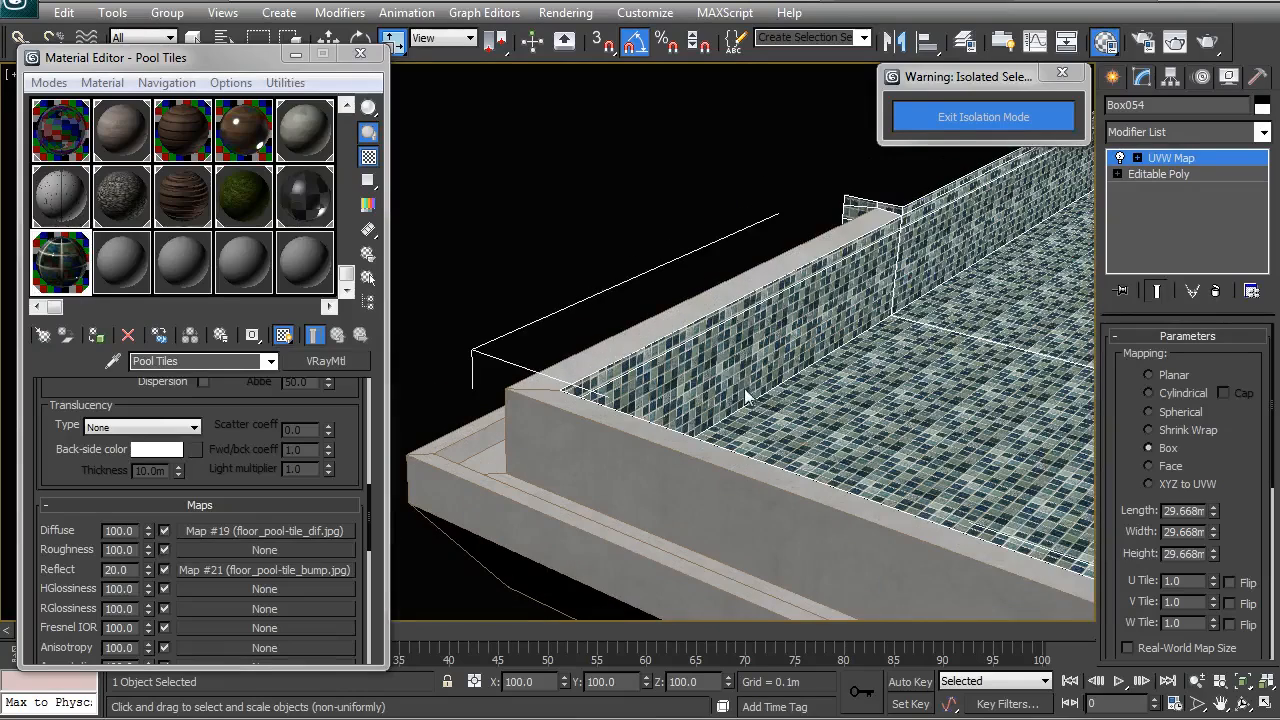
Turn the empty sample 20 - Default into a Multi/Sub-Object material with two sub-materials, discarding the old material
{"action": "left_click", "coordinate": [137, 265]}
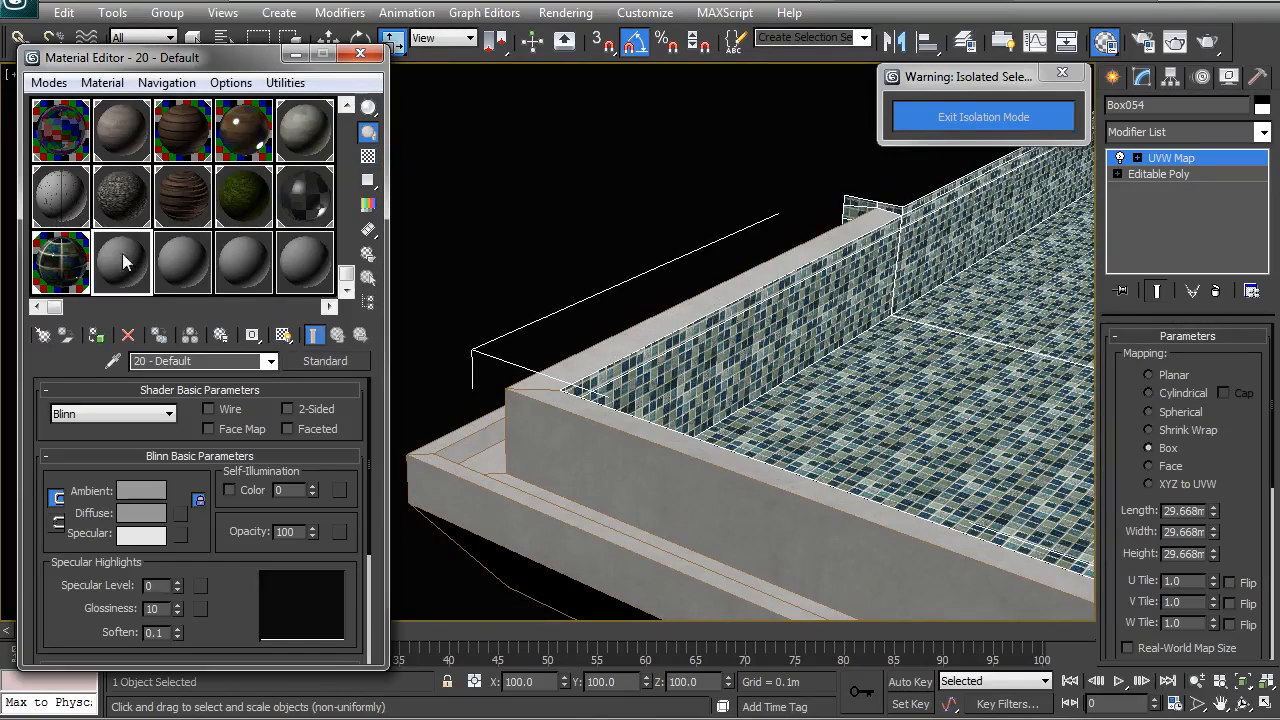
{"action": "left_click", "coordinate": [316, 364]}
{"action": "double_click", "coordinate": [501, 404]}
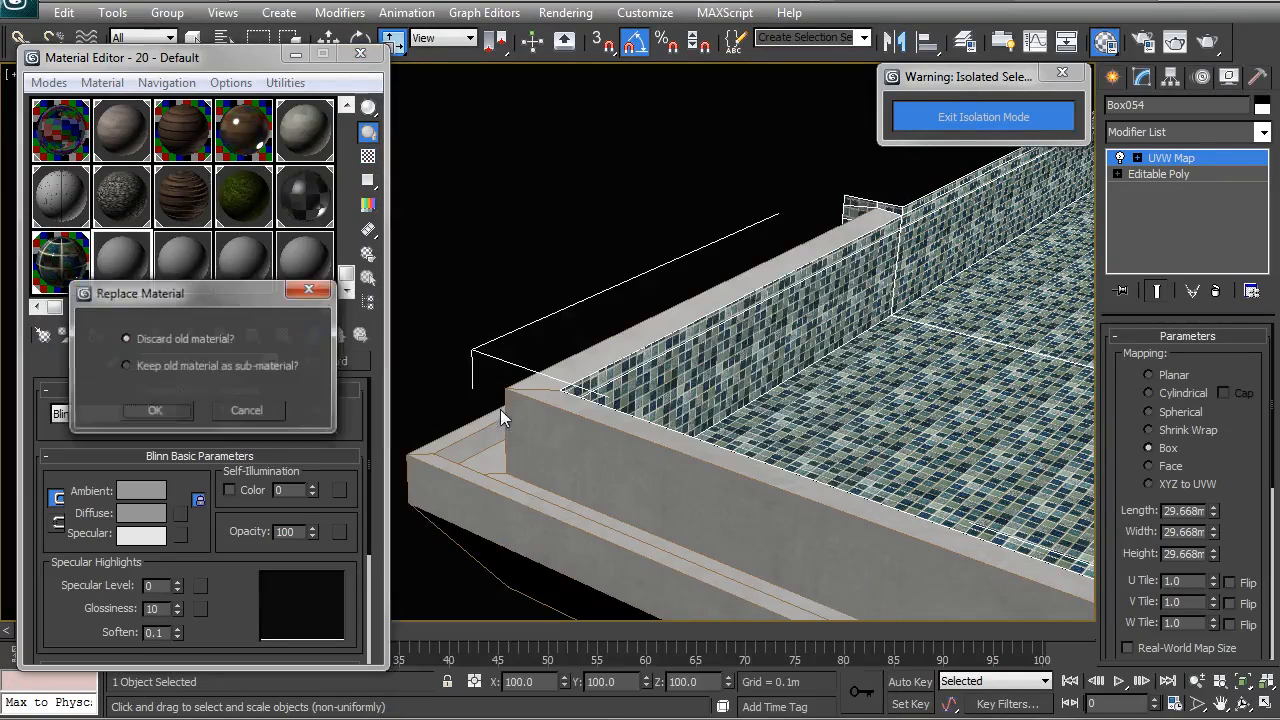
{"action": "left_click", "coordinate": [154, 411]}
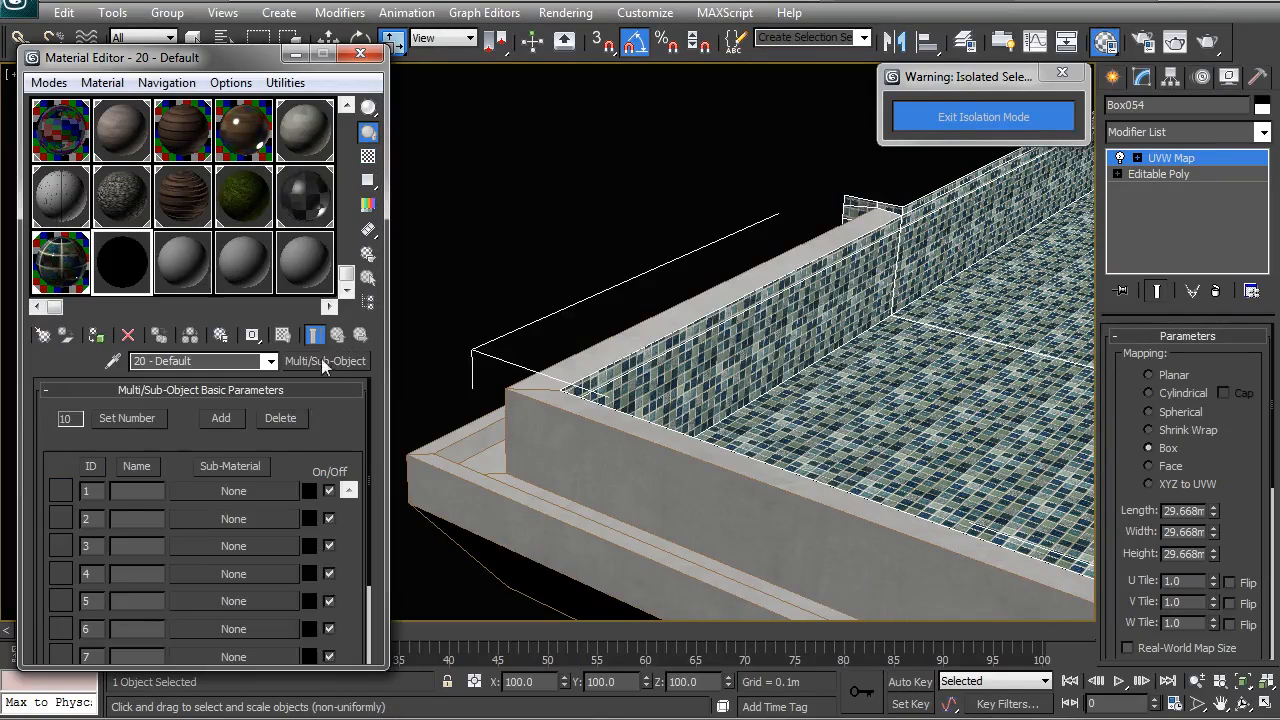
{"action": "left_click", "coordinate": [281, 418]}
{"action": "left_click", "coordinate": [281, 418]}
{"action": "left_click", "coordinate": [281, 418]}
{"action": "left_click", "coordinate": [281, 418]}
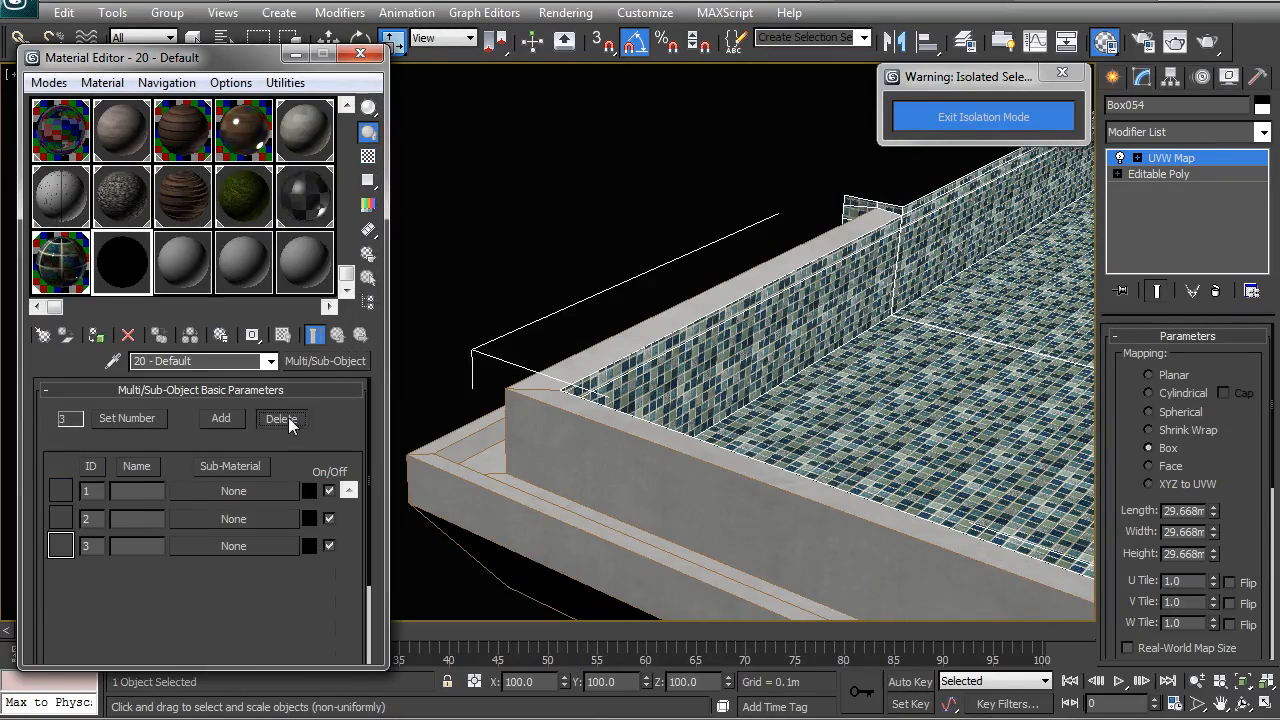
{"action": "left_click", "coordinate": [281, 418]}
Rename the Multi/Sub-Object material as "Pool tiles and wall"
{"action": "left_click", "coordinate": [143, 362]}
{"action": "type", "text": "Po"}
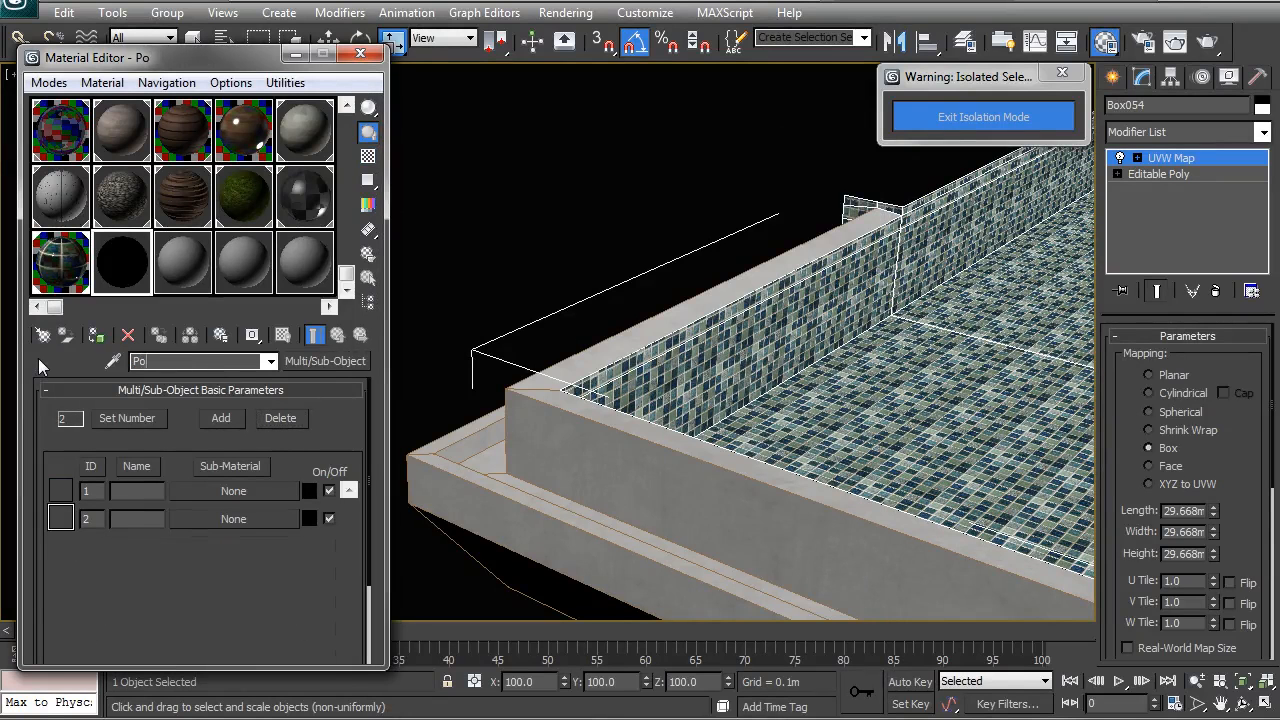
{"action": "type", "text": "ol tiles &nd wall"}
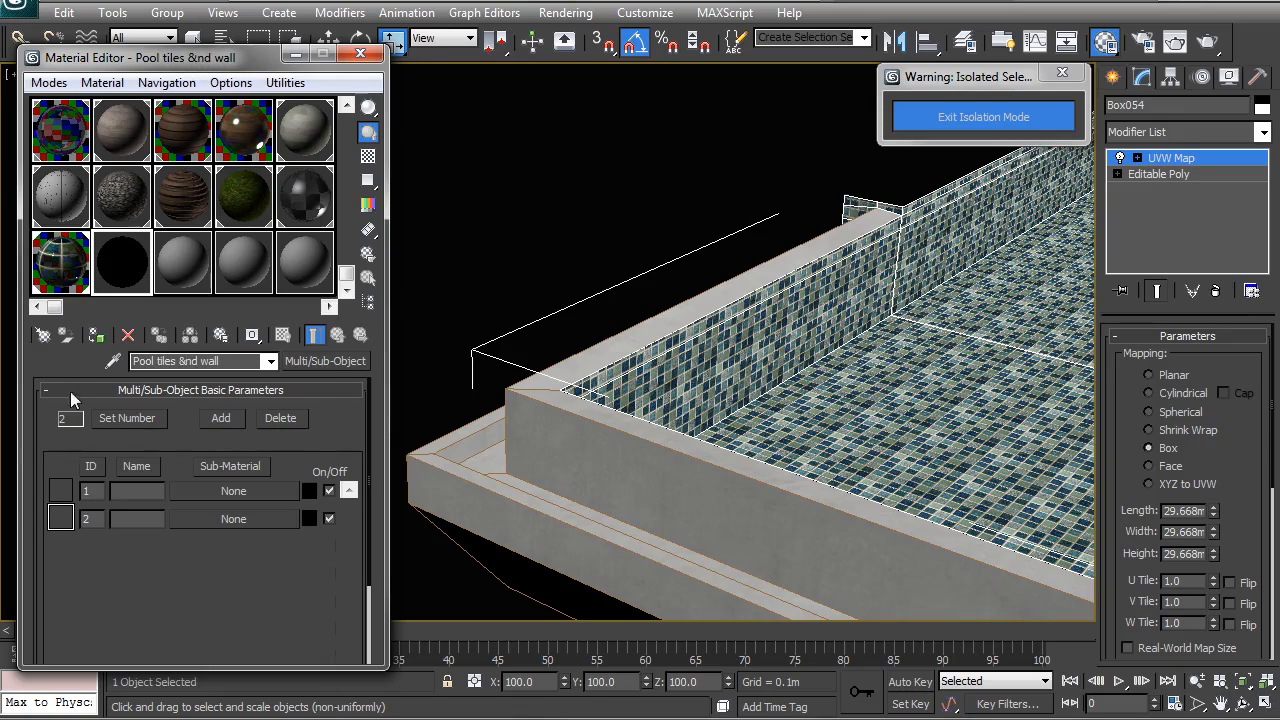
{"action": "key", "text": "BackSpace"}
{"action": "type", "text": "a"}
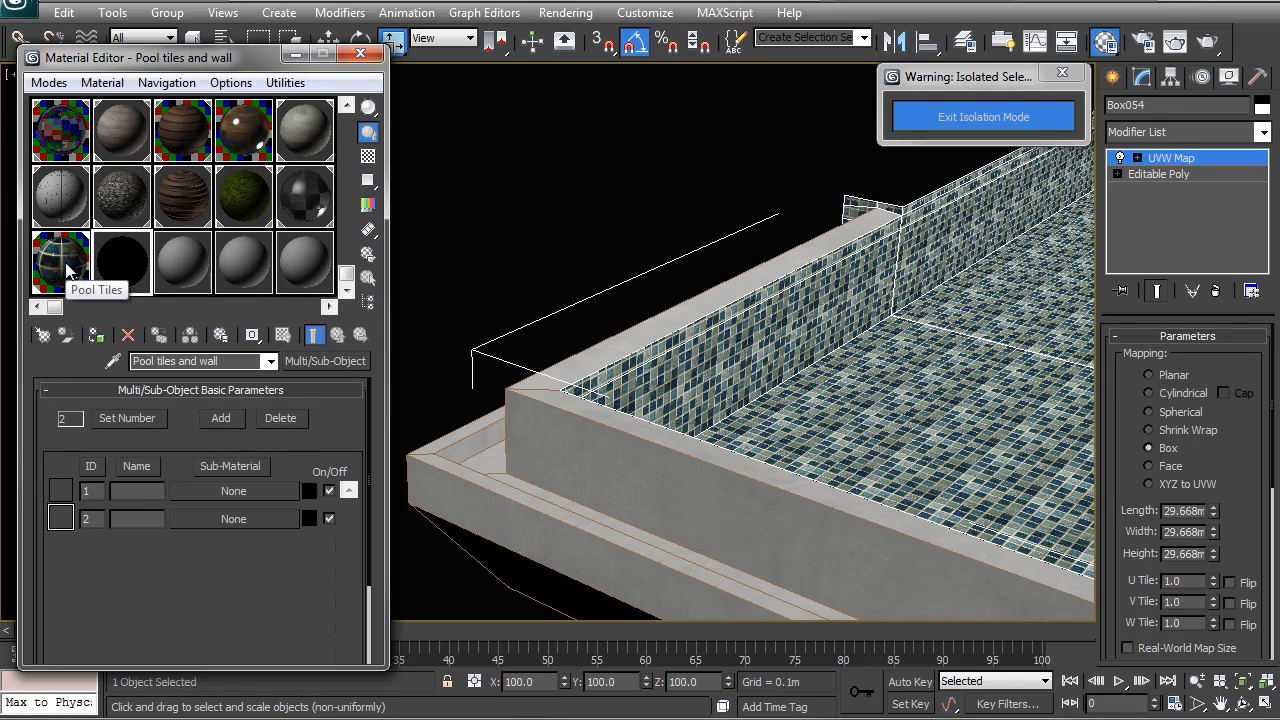
Place the Pool Tiles material in sub-material slot 2 and name that slot "tiles"
{"action": "left_click_drag", "start_coordinate": [195, 519], "coordinate": [195, 519]}
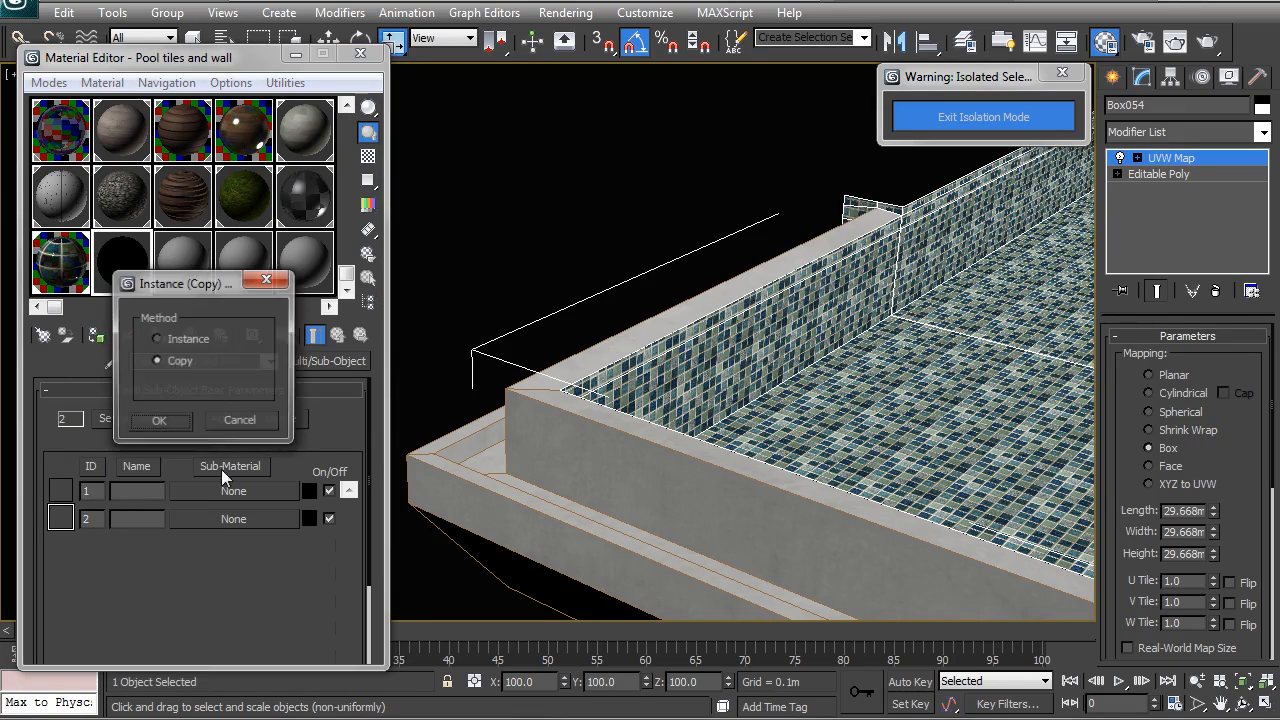
{"action": "left_click", "coordinate": [160, 422]}
{"action": "left_click", "coordinate": [163, 518]}
{"action": "type", "text": "tiles"}
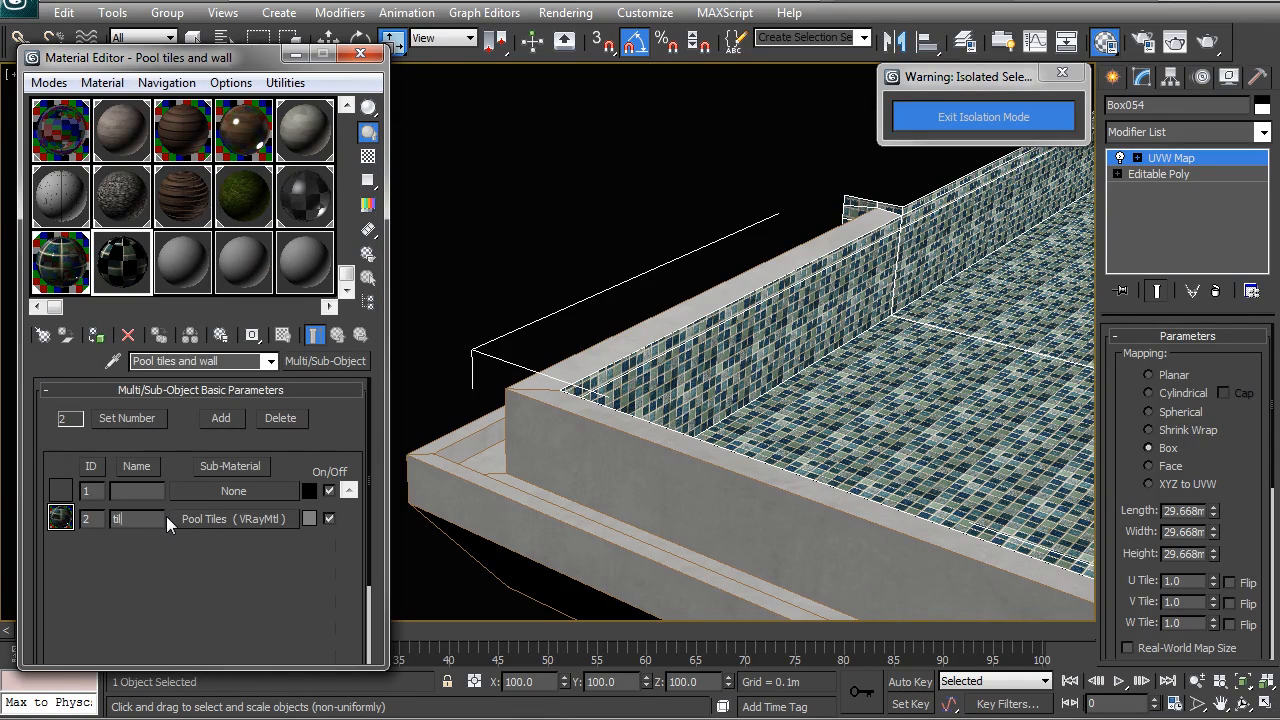
Locate the Walls Ext material, show the samples in a 6 X 4 grid, and reopen the Pool tiles and wall material
{"action": "scroll", "coordinate": [165, 290], "scroll_direction": "up", "scroll_amount": 2}
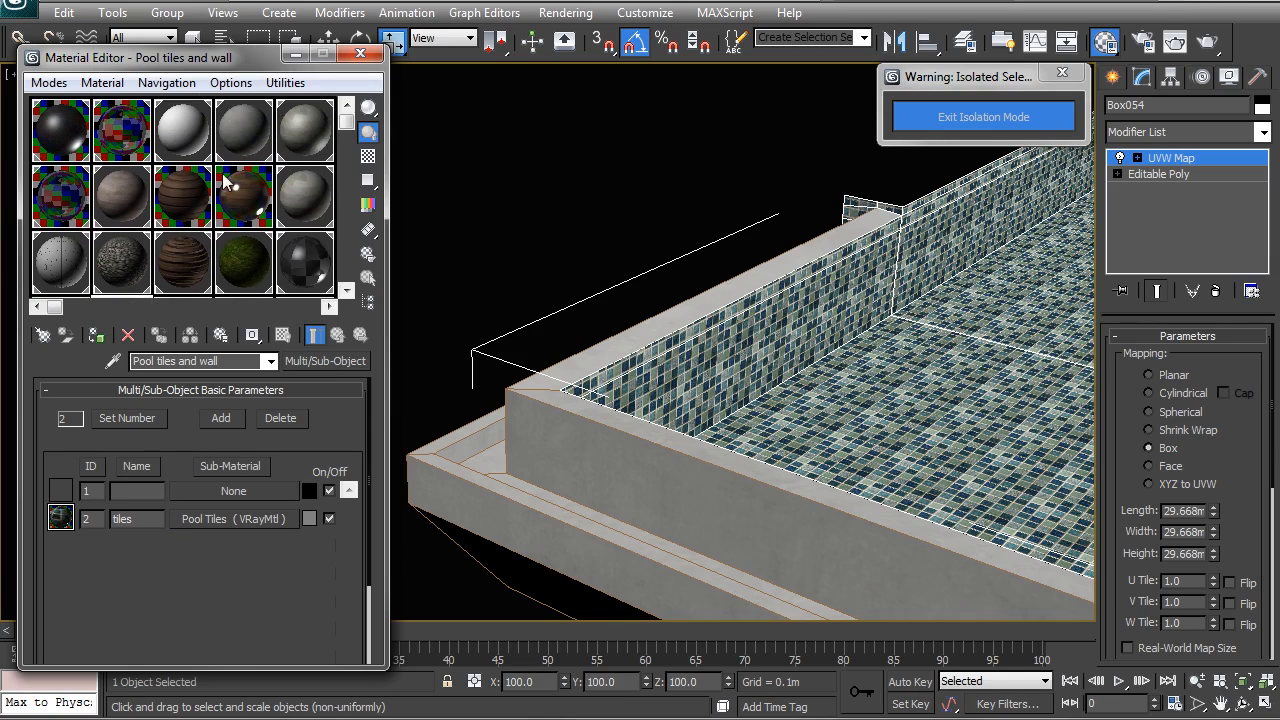
{"action": "left_click", "coordinate": [253, 127]}
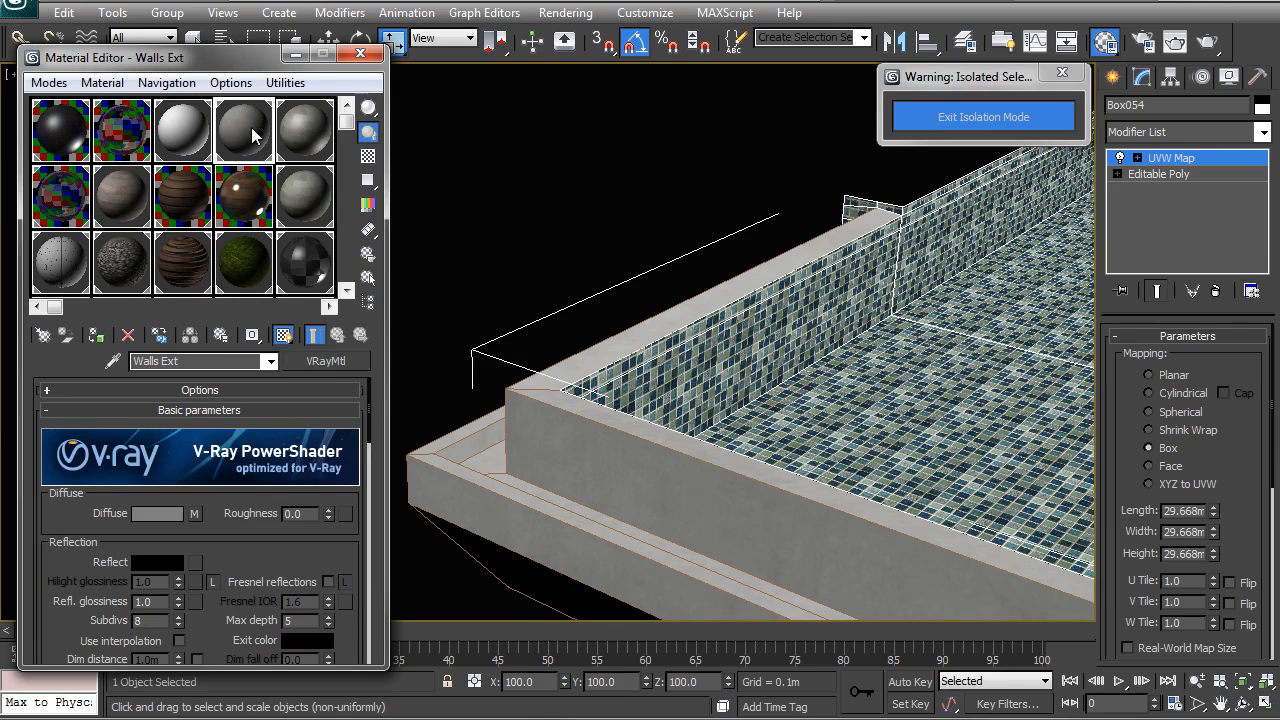
{"action": "right_click", "coordinate": [251, 127]}
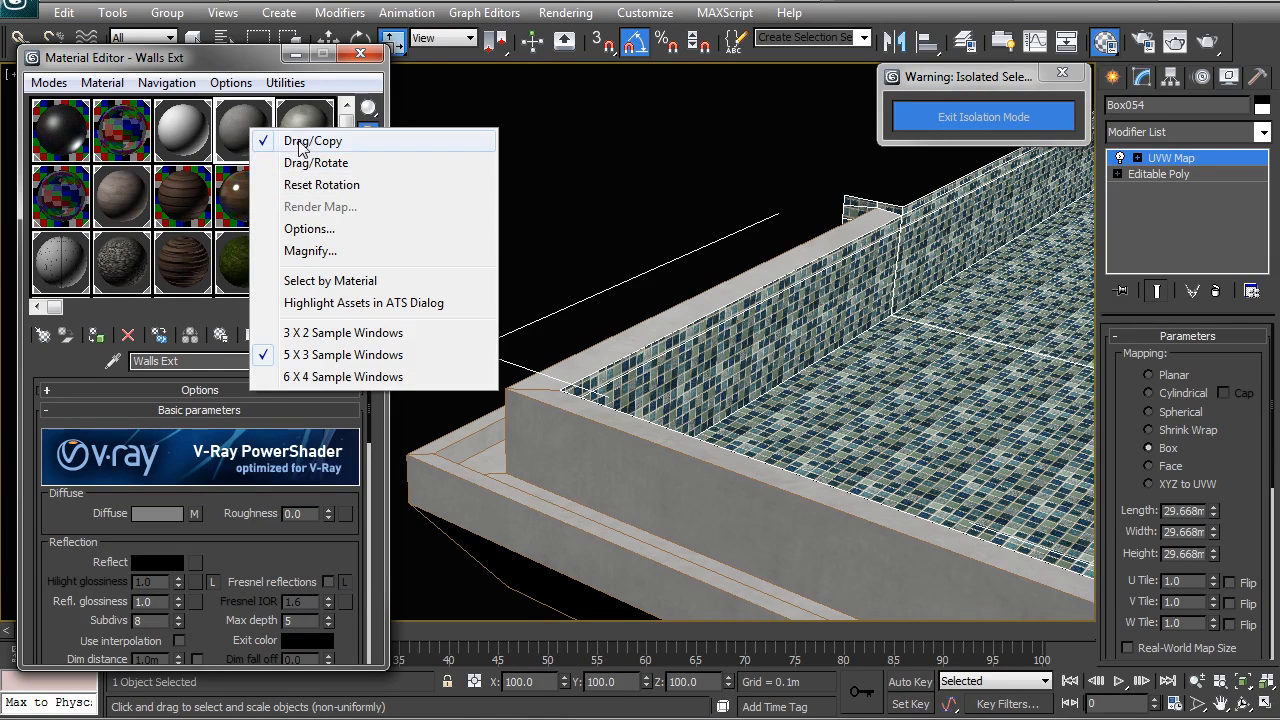
{"action": "left_click", "coordinate": [298, 143]}
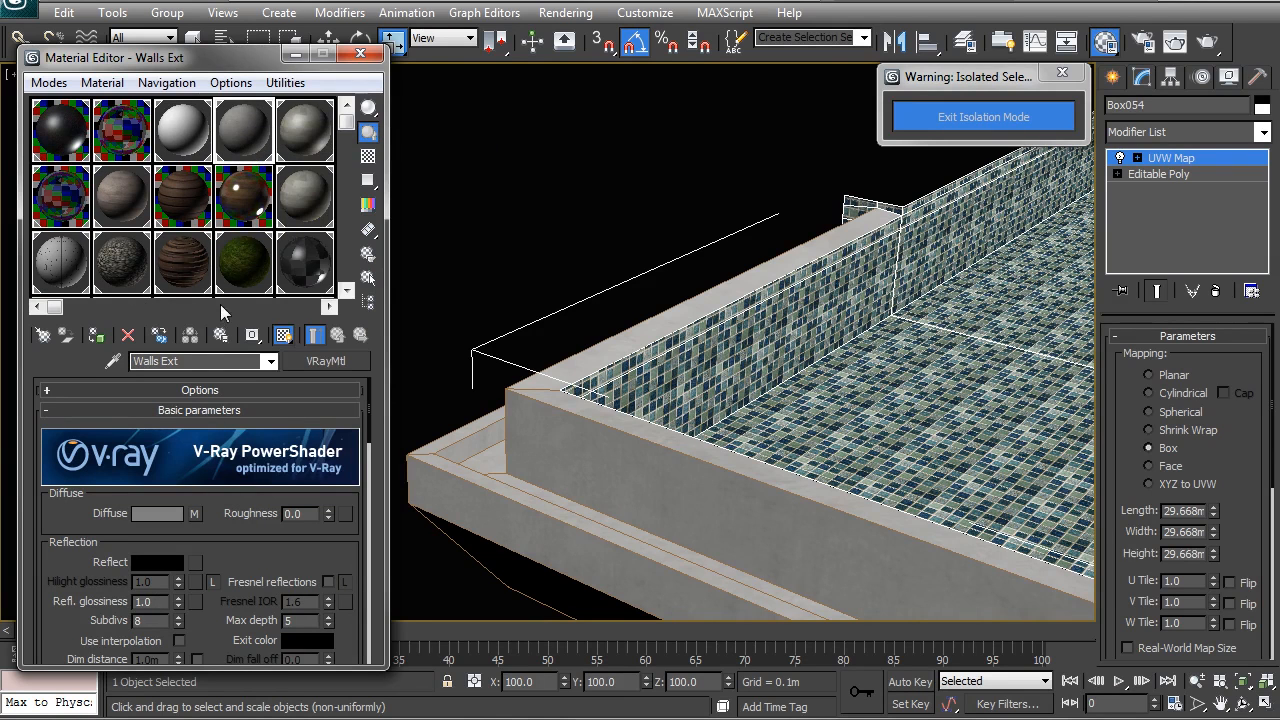
{"action": "left_click", "coordinate": [183, 262]}
{"action": "left_click", "coordinate": [245, 118]}
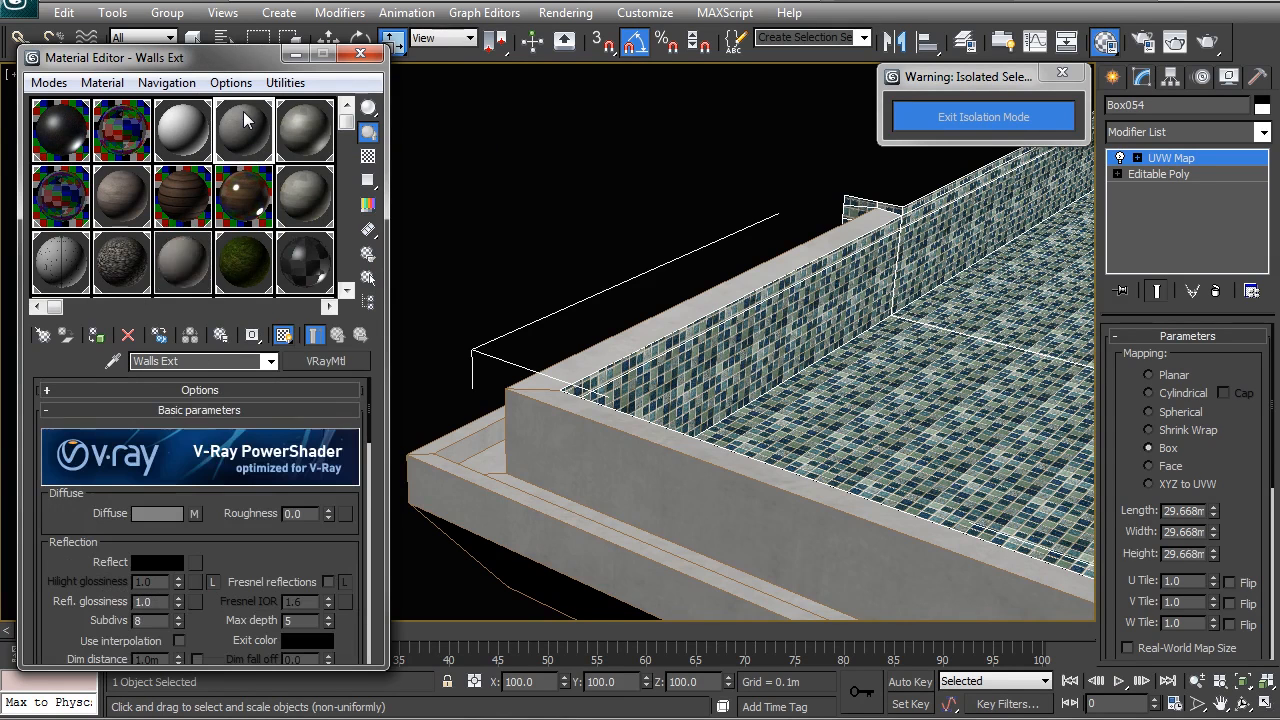
{"action": "right_click", "coordinate": [243, 115]}
{"action": "left_click", "coordinate": [297, 370]}
{"action": "left_click", "coordinate": [120, 284]}
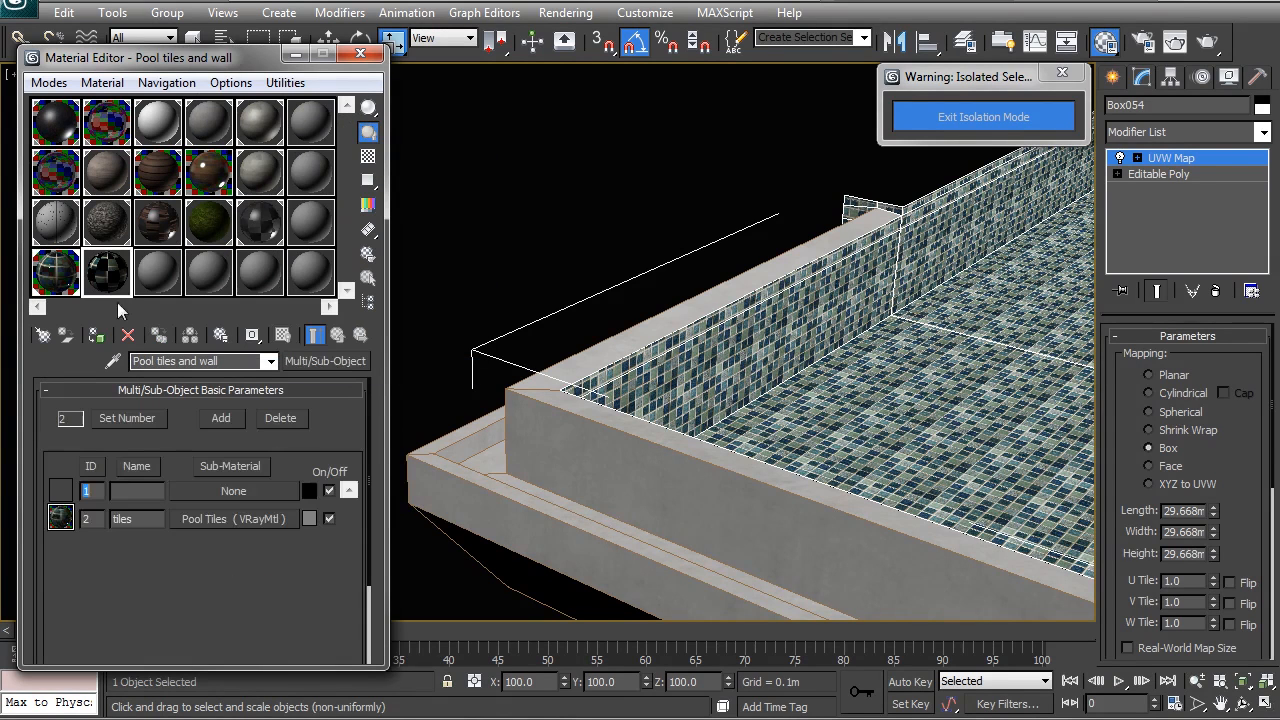
Place the Walls Ext material as an instance in sub-material slot 1 and name that slot "walls"
{"action": "left_click_drag", "start_coordinate": [225, 133], "coordinate": [245, 488]}
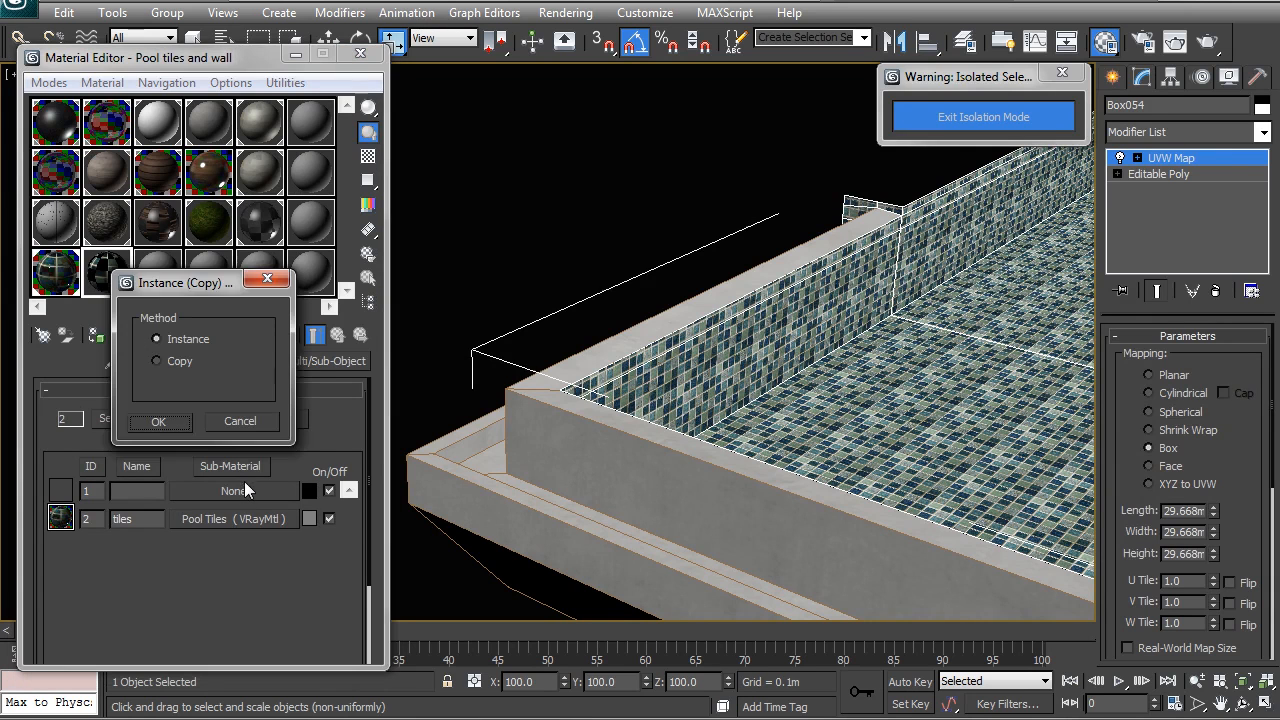
{"action": "left_click", "coordinate": [160, 421]}
{"action": "type", "text": "walls"}
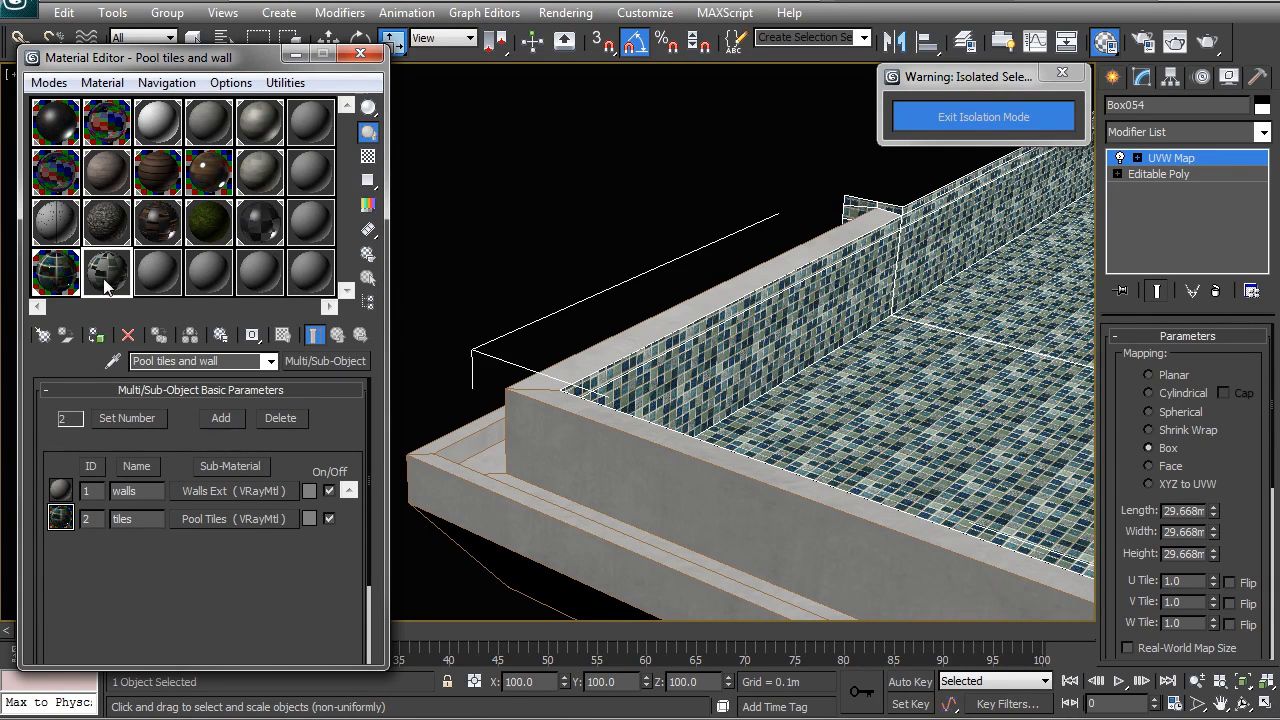
Return the material samples to the 5 X 3 layout
{"action": "left_click", "coordinate": [152, 238]}
{"action": "right_click", "coordinate": [152, 215]}
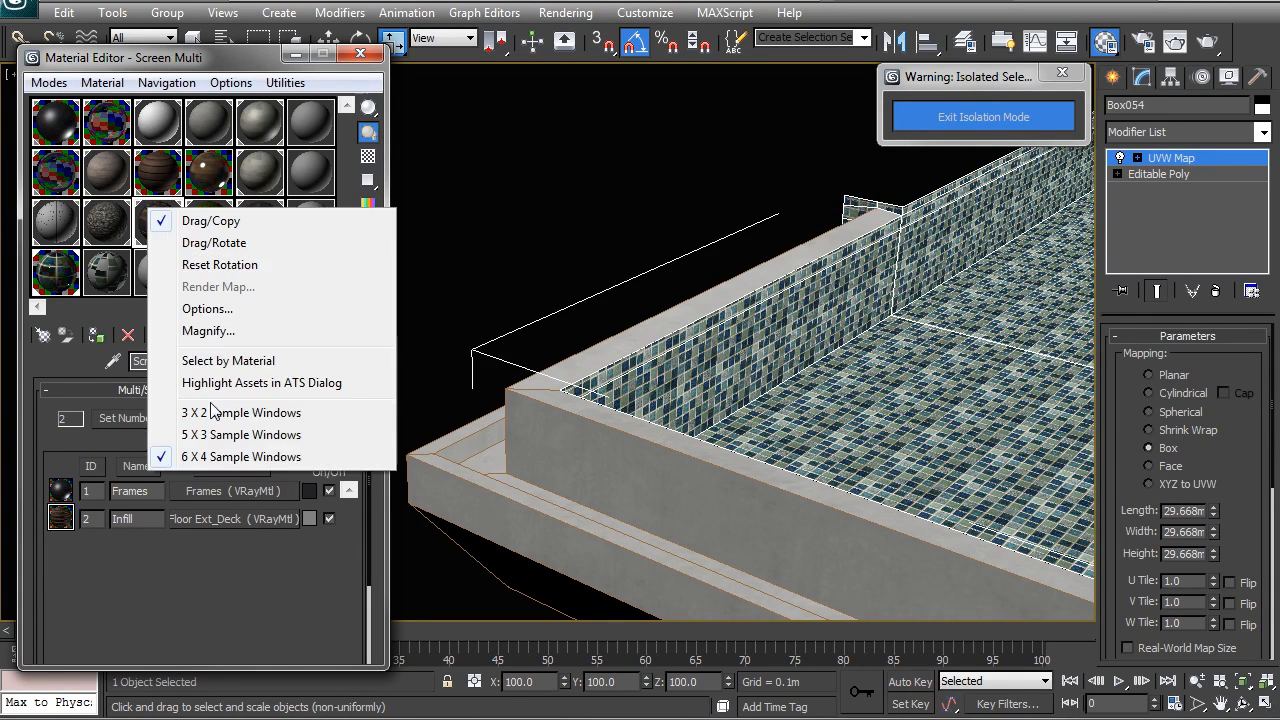
{"action": "left_click", "coordinate": [247, 395]}
In the pool wall's Edit Poly modifier, select the corner edges of the gutter floor, the raised wall's face and its rim
{"action": "left_click", "coordinate": [527, 500]}
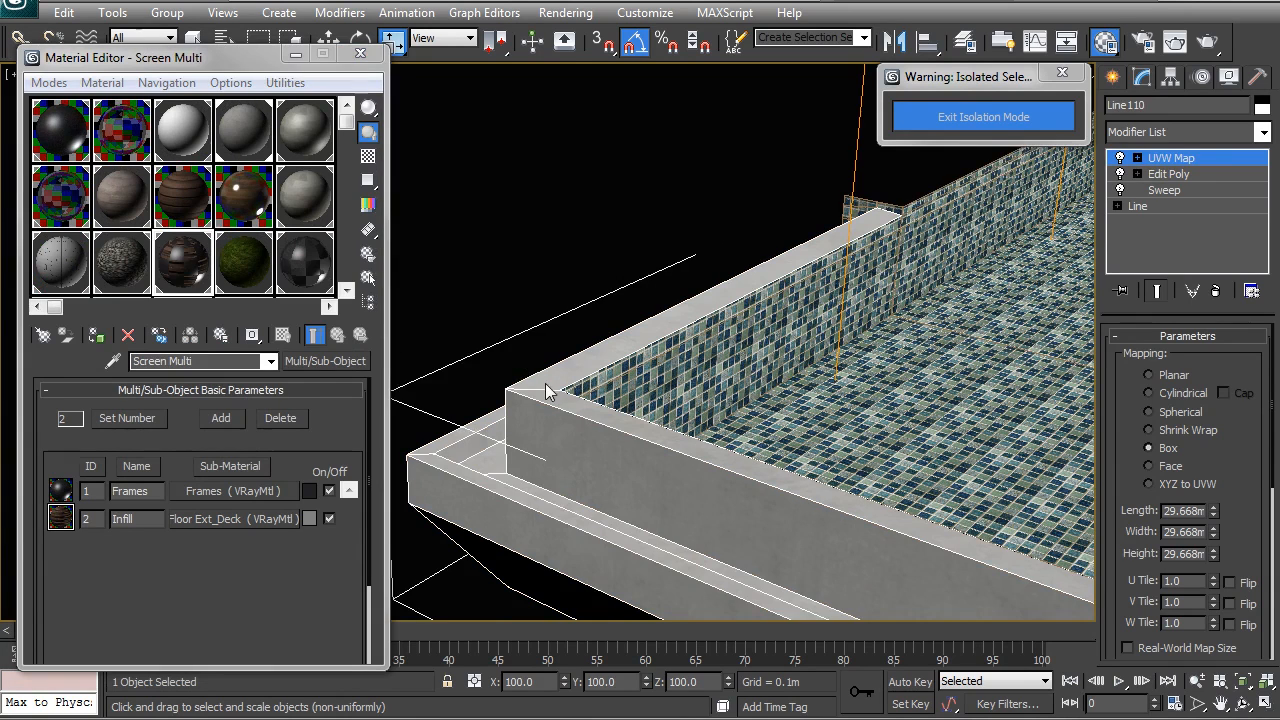
{"action": "middle_click_drag", "start_coordinate": [529, 495], "coordinate": [530, 452]}
{"action": "left_click", "coordinate": [1190, 174]}
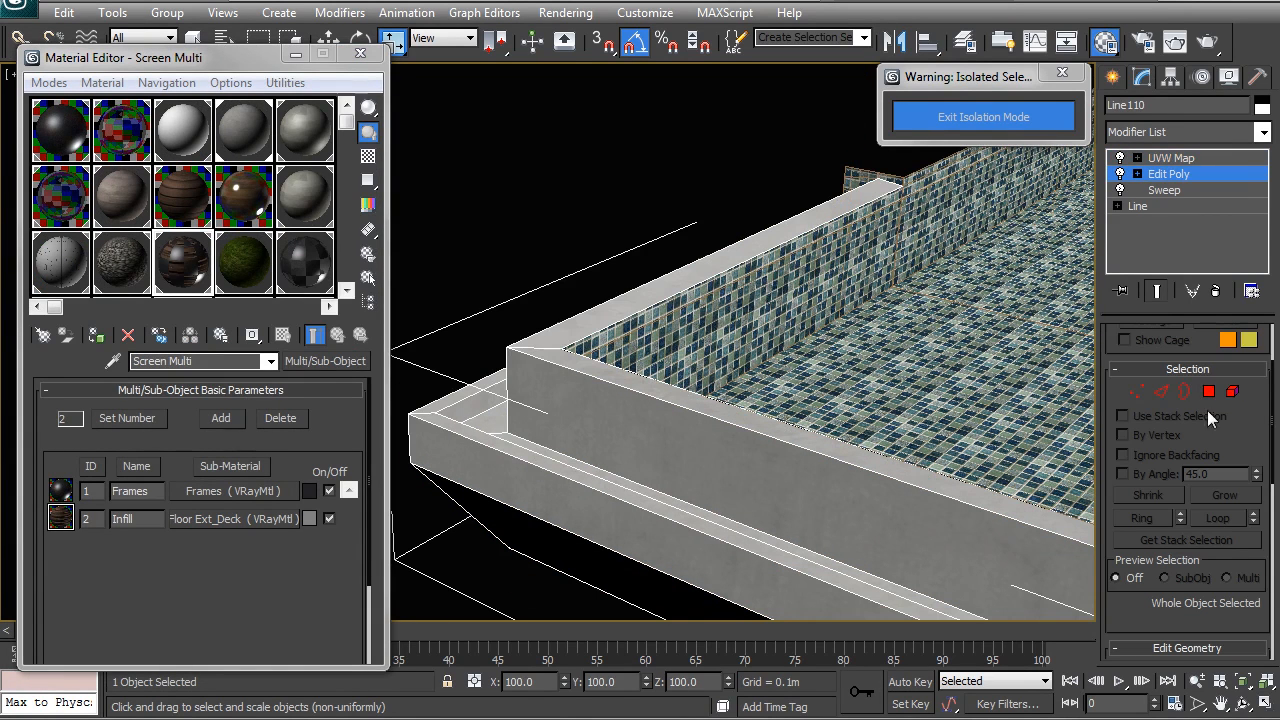
{"action": "left_click", "coordinate": [1160, 391]}
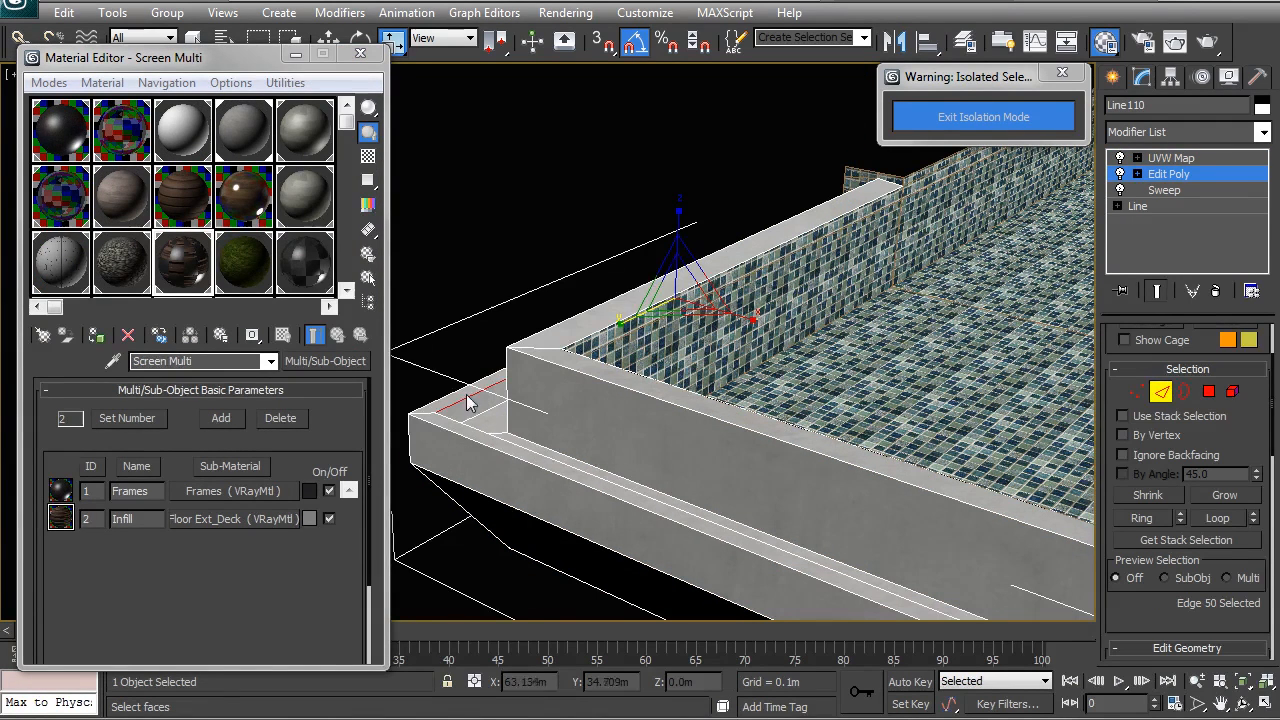
{"action": "middle_click_drag", "start_coordinate": [576, 414], "coordinate": [741, 368], "text": "alt"}
{"action": "left_click", "coordinate": [703, 374]}
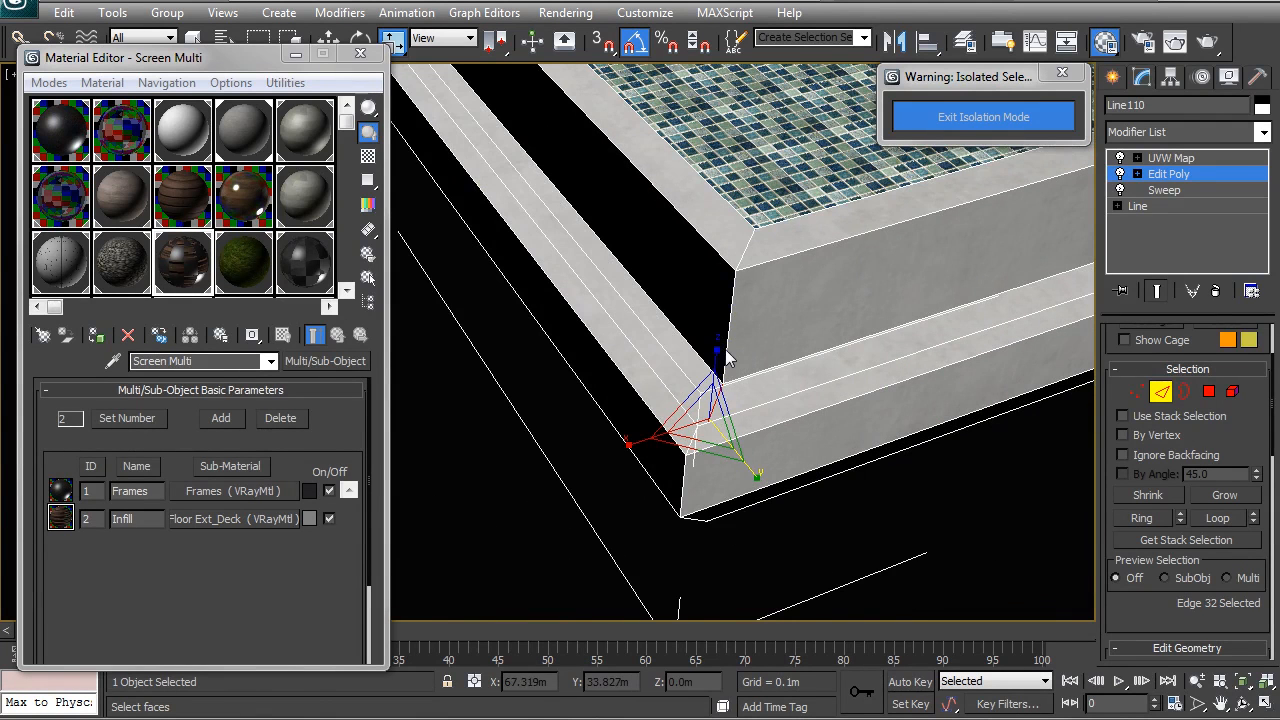
{"action": "left_click", "coordinate": [727, 332], "text": "ctrl"}
{"action": "left_click", "coordinate": [744, 249], "text": "ctrl"}
Extend the corner edges to their rings and convert the selection to the polygons of the raised wall and gutter
{"action": "middle_click_drag", "start_coordinate": [741, 278], "coordinate": [559, 344], "text": "alt"}
{"action": "scroll", "coordinate": [613, 368], "scroll_direction": "up", "scroll_amount": 5}
{"action": "scroll", "coordinate": [615, 367], "scroll_direction": "down", "scroll_amount": 5}
{"action": "middle_click_drag", "start_coordinate": [484, 412], "coordinate": [611, 366]}
{"action": "scroll", "coordinate": [667, 390], "scroll_direction": "up", "scroll_amount": 4}
{"action": "middle_click_drag", "start_coordinate": [533, 353], "coordinate": [655, 333], "text": "alt"}
{"action": "middle_click_drag", "start_coordinate": [655, 333], "coordinate": [665, 416]}
{"action": "left_click", "coordinate": [1144, 518]}
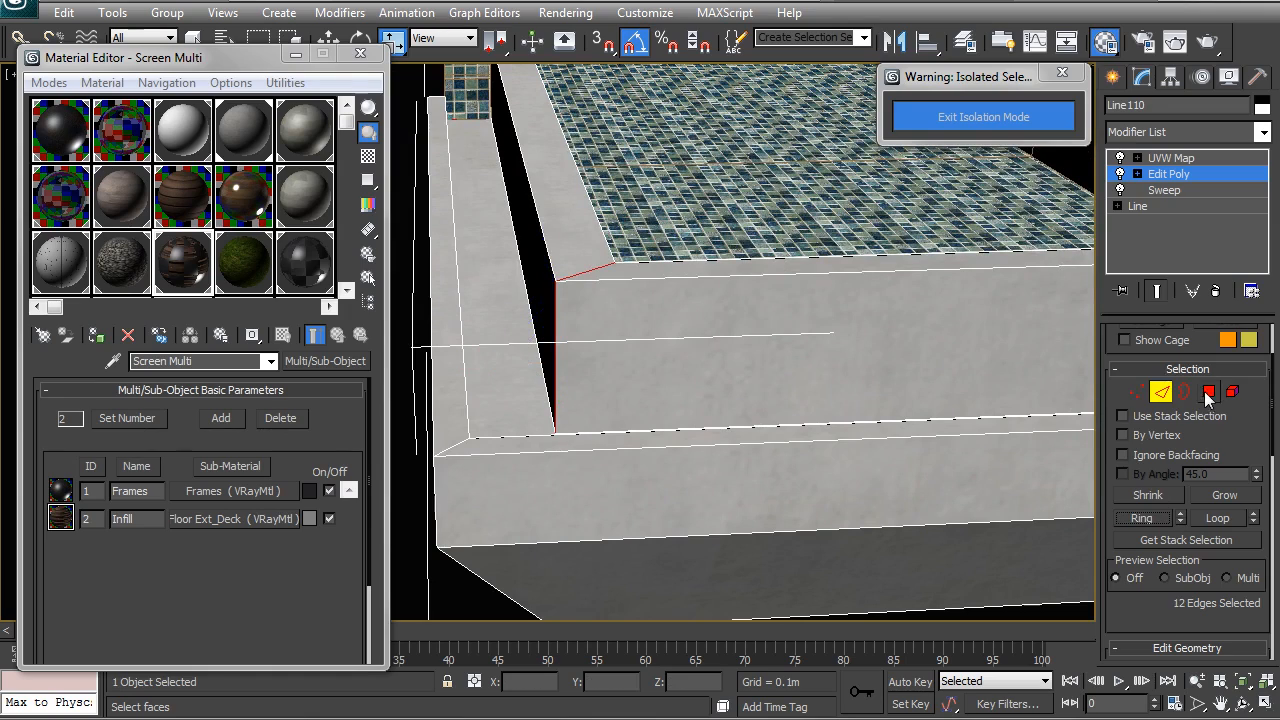
{"action": "left_click", "coordinate": [1208, 392]}
{"action": "middle_click_drag", "start_coordinate": [667, 398], "coordinate": [517, 365], "text": "alt"}
{"action": "middle_click_drag", "start_coordinate": [558, 378], "coordinate": [1266, 426], "text": "alt"}
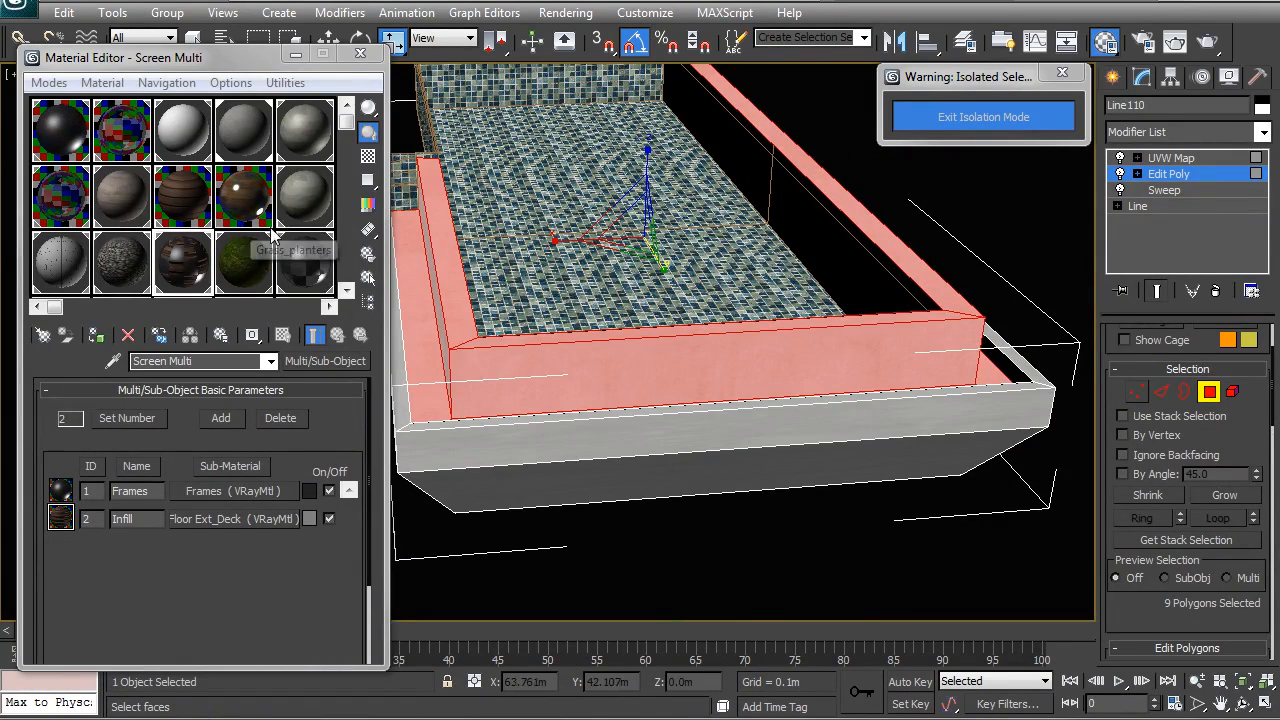
Give the selected wall and gutter polygons material ID 2 for the tiles, and invert the polygon selection
{"action": "left_click_drag", "start_coordinate": [274, 231], "coordinate": [274, 165]}
{"action": "left_click", "coordinate": [126, 268]}
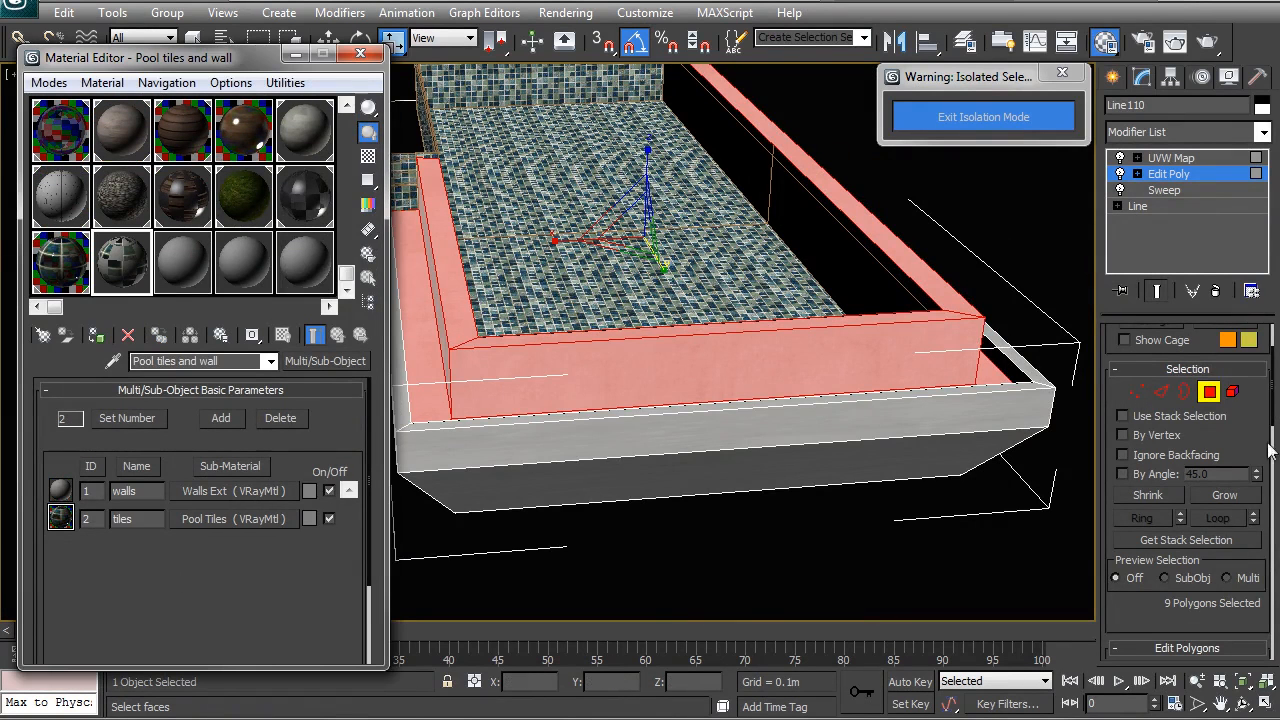
{"action": "left_click_drag", "start_coordinate": [1272, 386], "coordinate": [1265, 576]}
{"action": "scroll", "coordinate": [1265, 582], "scroll_direction": "down", "scroll_amount": 3}
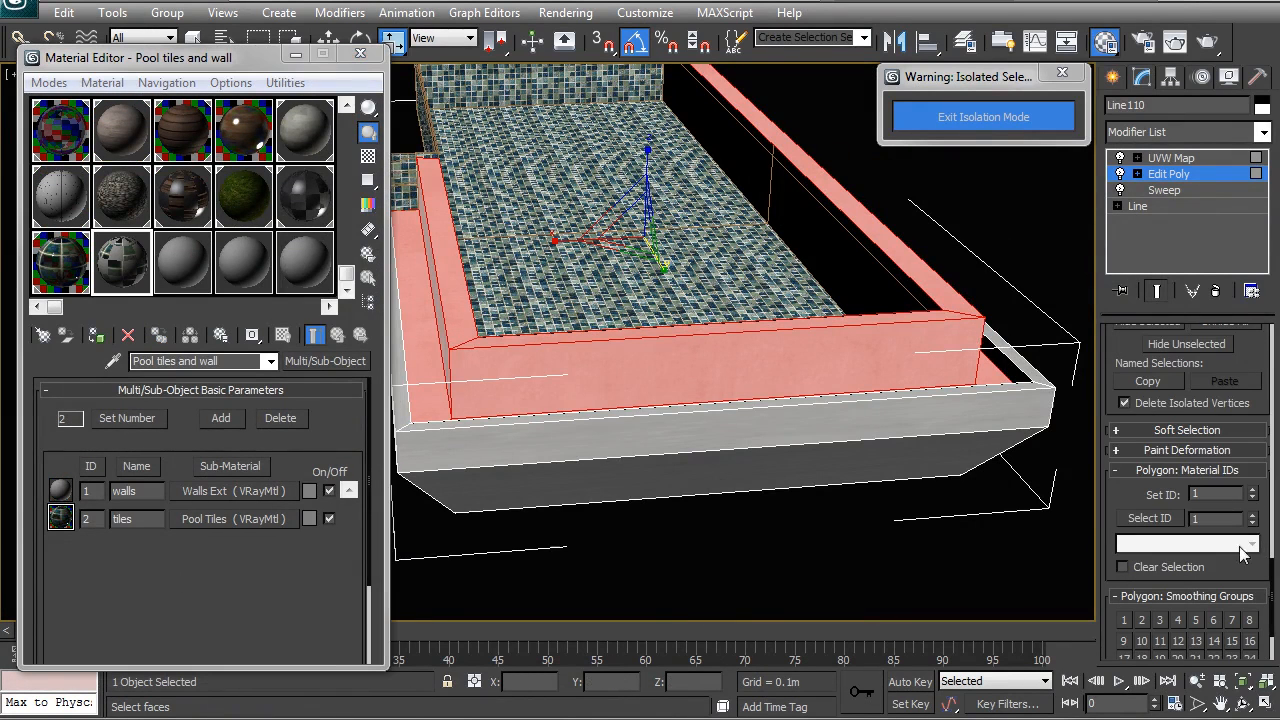
{"action": "middle_click_drag", "start_coordinate": [771, 379], "coordinate": [779, 426]}
{"action": "key", "text": "ctrl+i"}
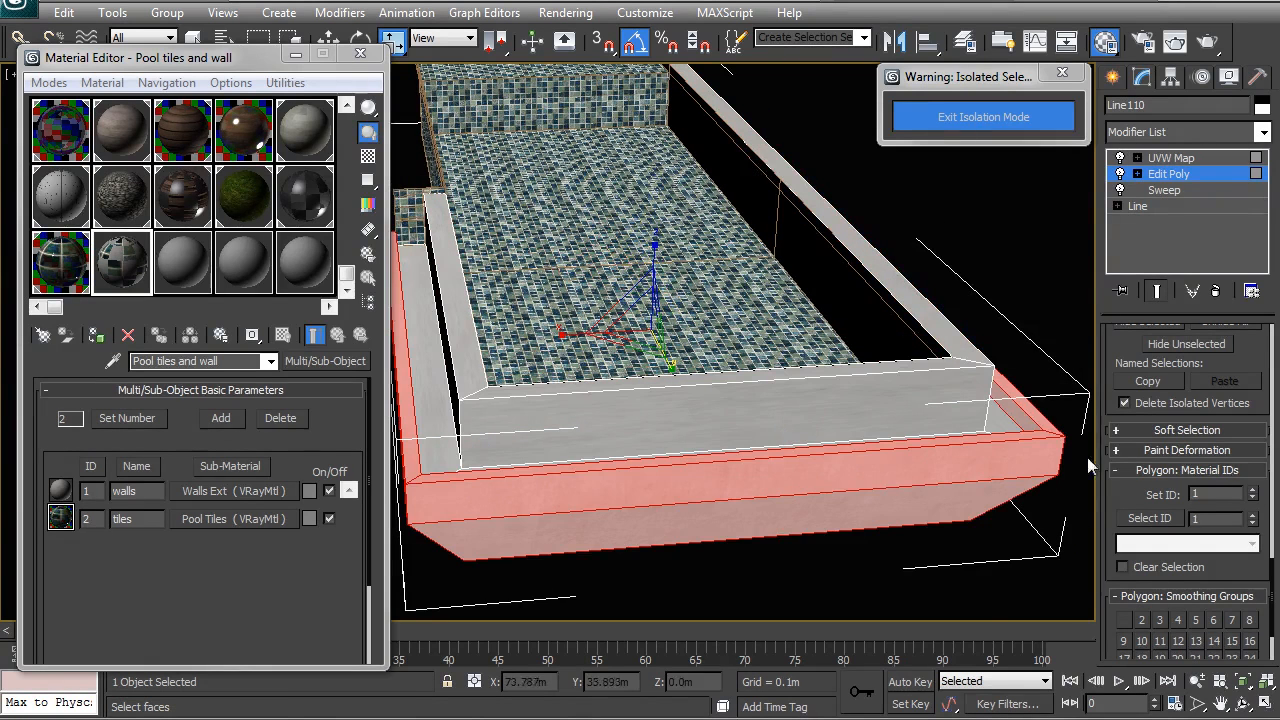
Paste the pool's UVW Map modifier on top of the wall's stack and assign the Pool tiles and wall material to the wall
{"action": "right_click", "coordinate": [745, 384]}
{"action": "left_click", "coordinate": [700, 366]}
{"action": "left_click", "coordinate": [1170, 158]}
{"action": "left_click", "coordinate": [111, 259]}
{"action": "left_click", "coordinate": [97, 336]}
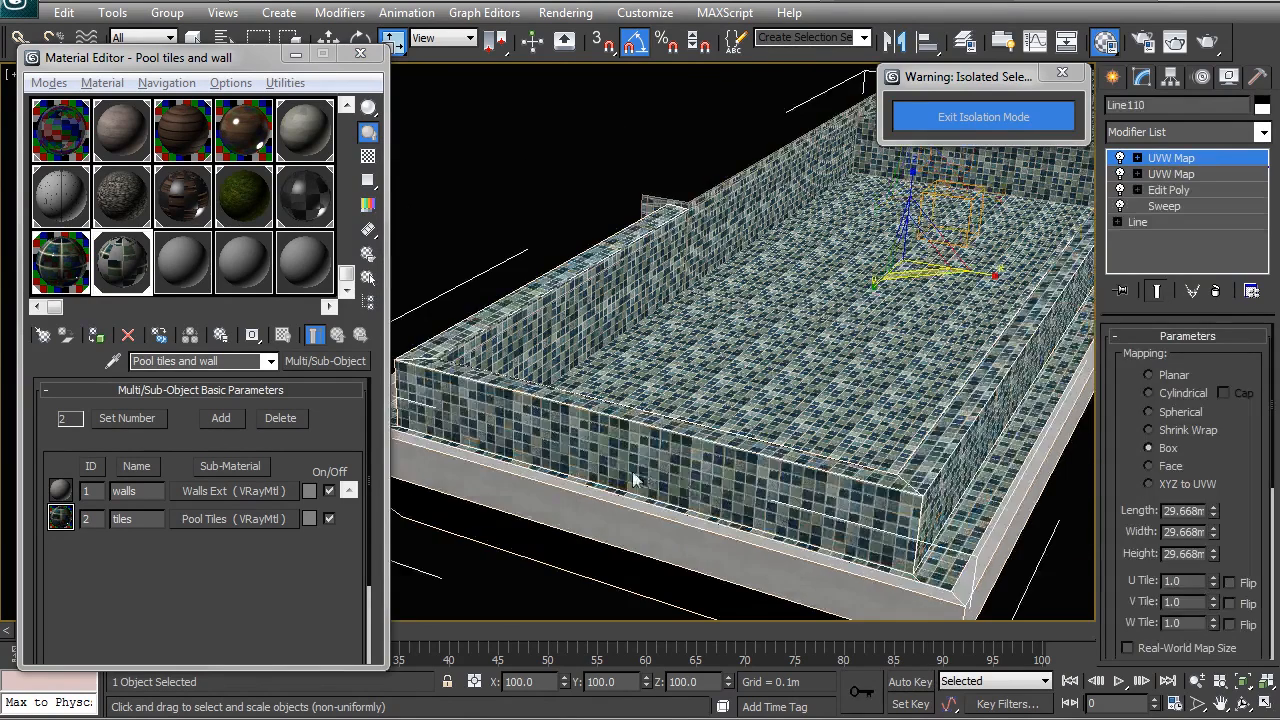
Examine the tile mapping on the wall, the map channel setting and the wall's two UVW Map modifiers
{"action": "scroll", "coordinate": [681, 478], "scroll_direction": "up", "scroll_amount": 5}
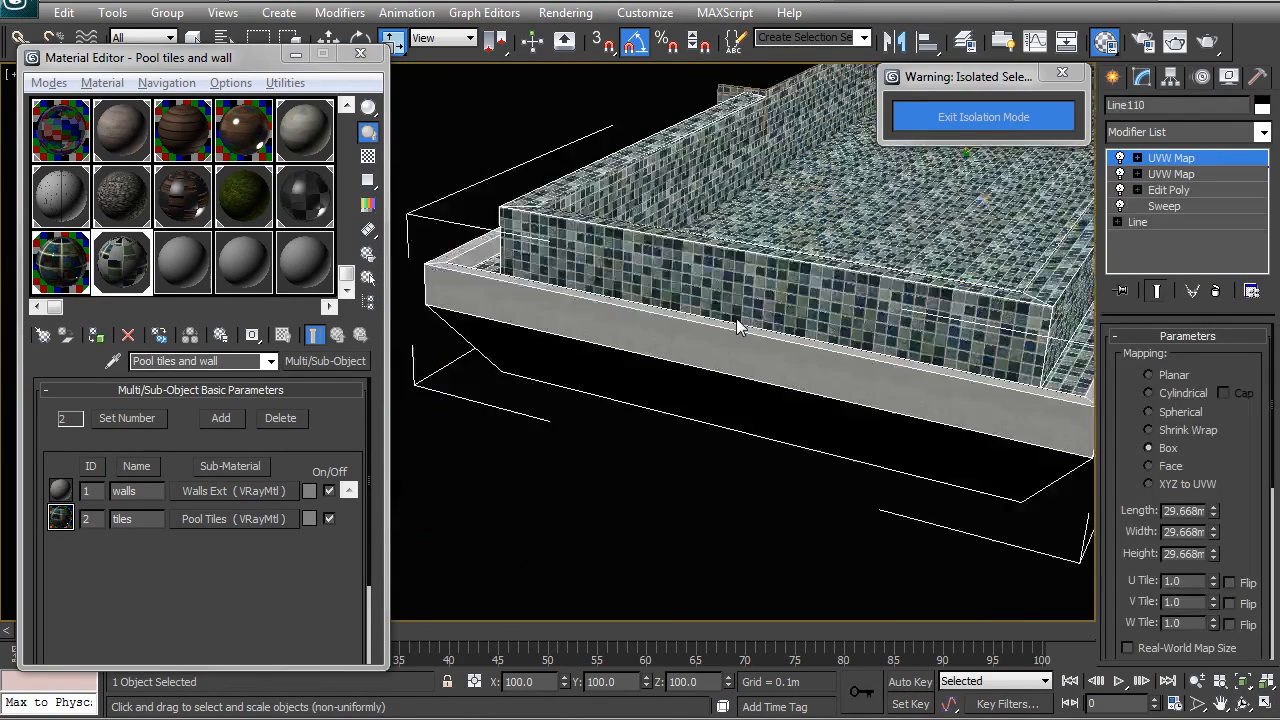
{"action": "scroll", "coordinate": [711, 420], "scroll_direction": "down", "scroll_amount": 5}
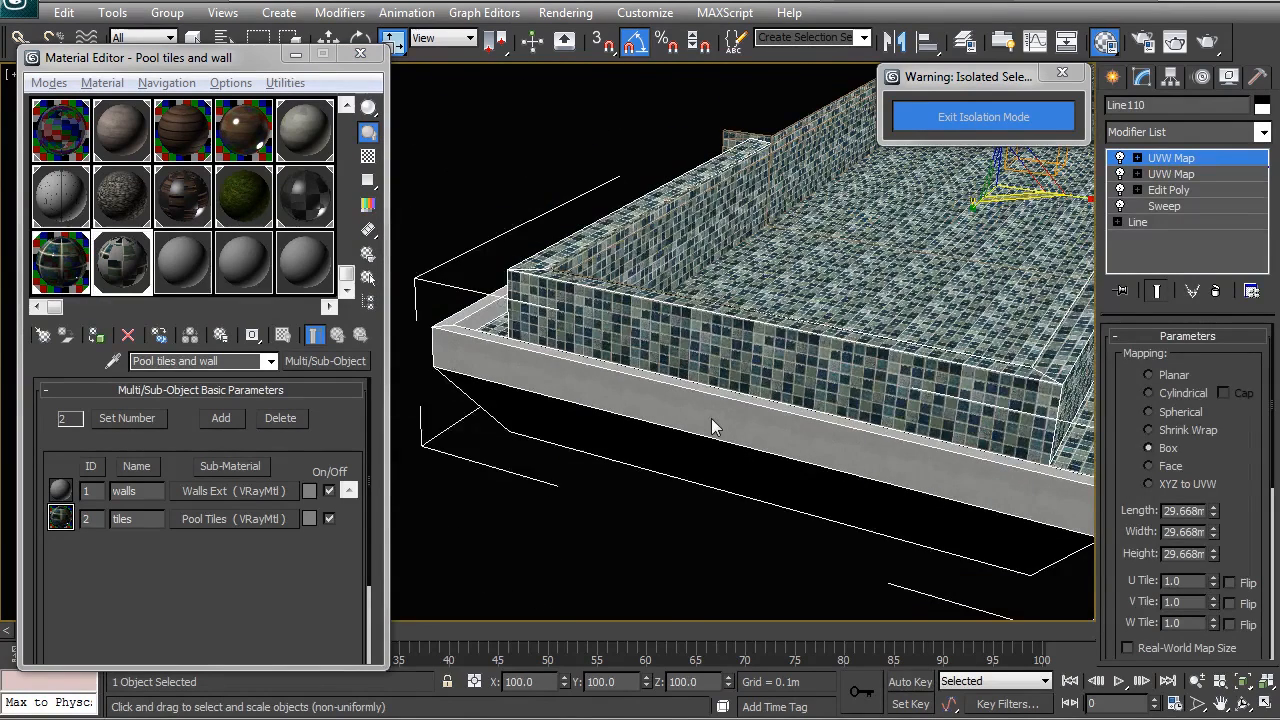
{"action": "scroll", "coordinate": [711, 427], "scroll_direction": "up", "scroll_amount": 3}
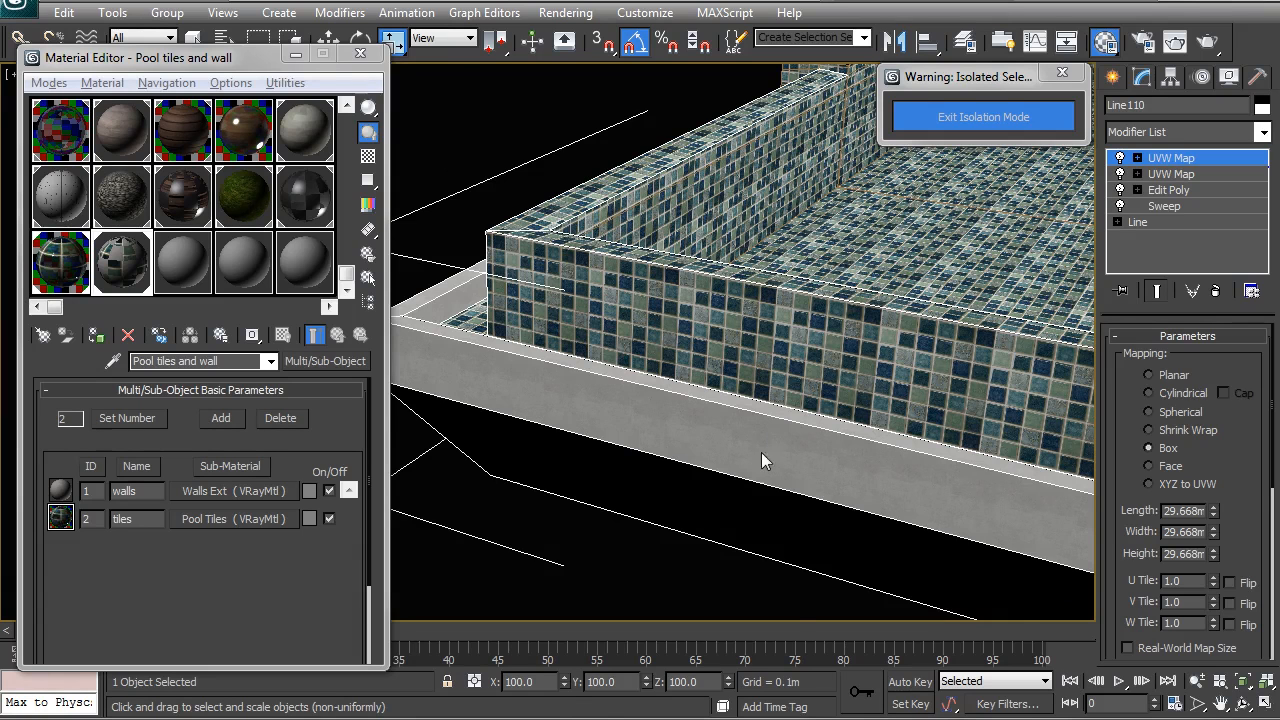
{"action": "middle_click_drag", "start_coordinate": [767, 346], "coordinate": [675, 478]}
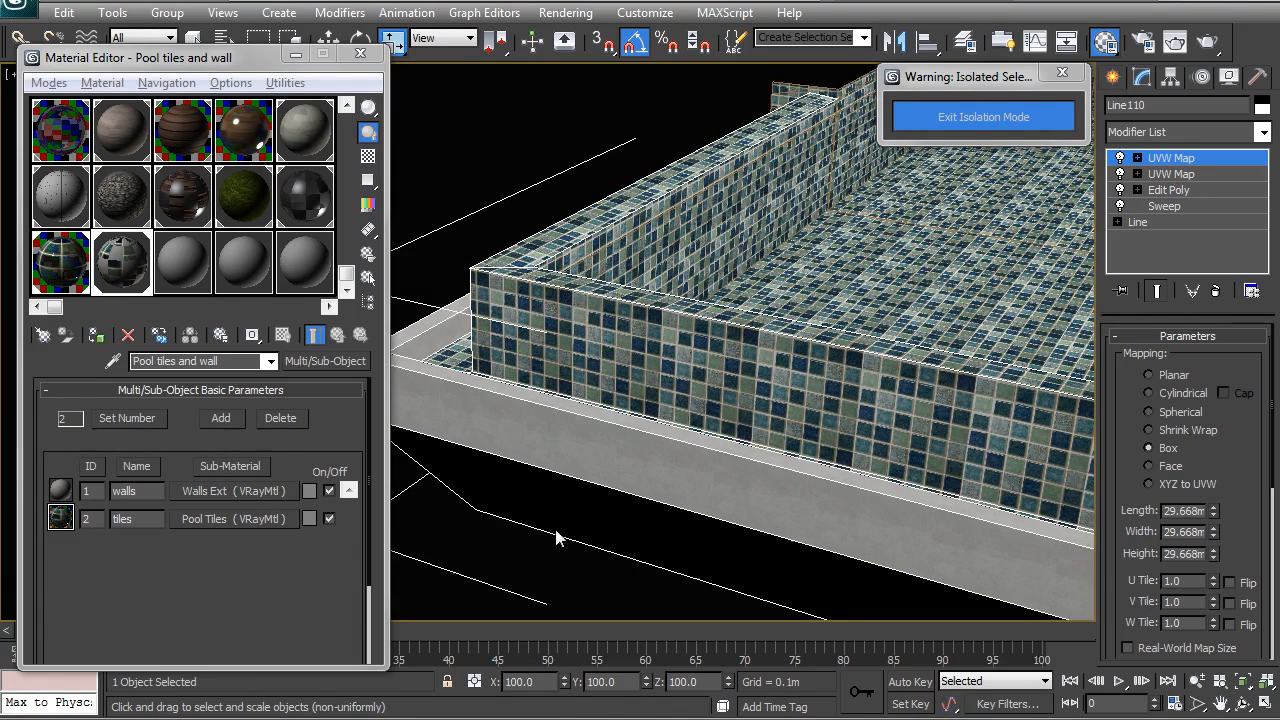
{"action": "scroll", "coordinate": [1238, 497], "scroll_direction": "down", "scroll_amount": 1}
{"action": "scroll", "coordinate": [1240, 497], "scroll_direction": "down", "scroll_amount": 3}
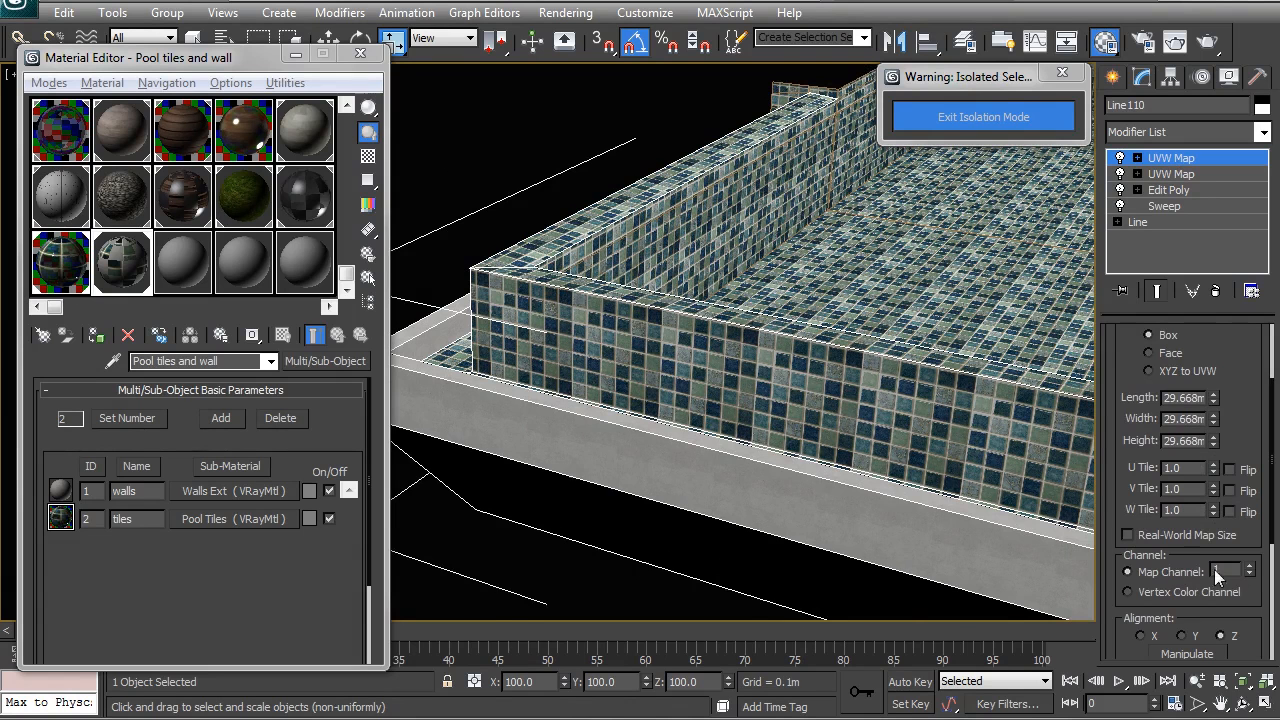
{"action": "middle_click_drag", "start_coordinate": [753, 303], "coordinate": [750, 328]}
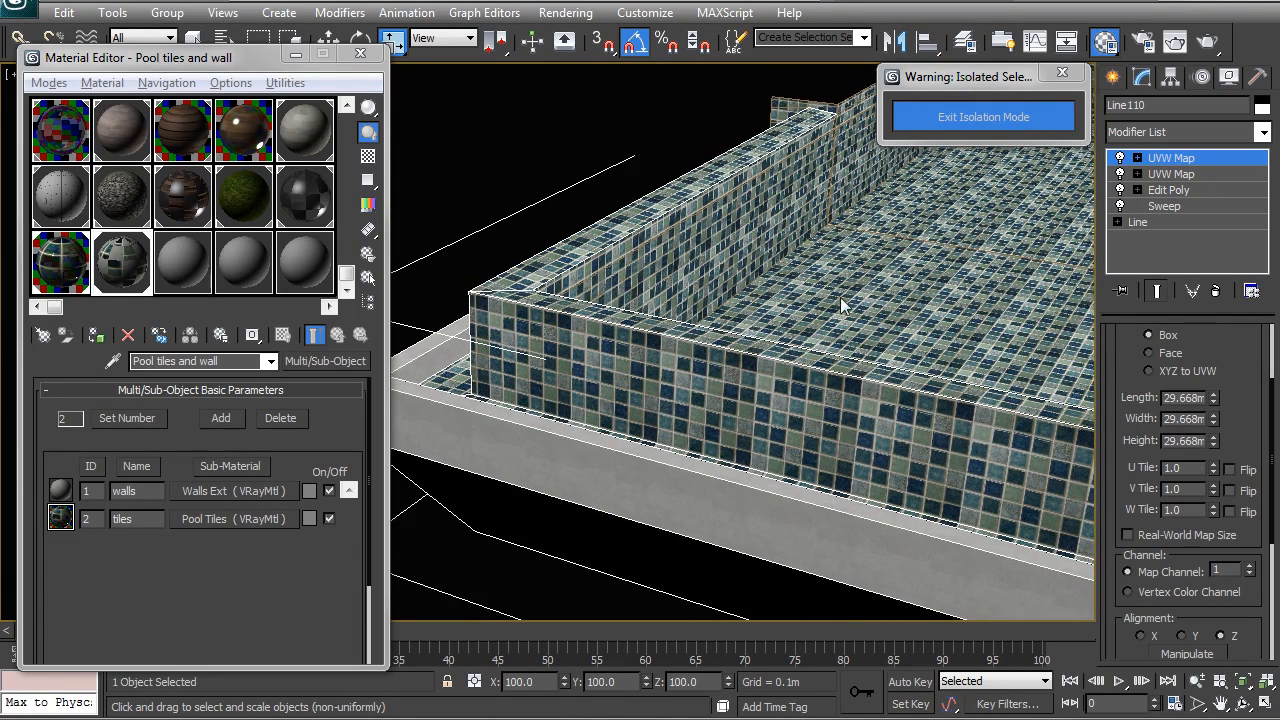
{"action": "left_click", "coordinate": [1176, 175]}
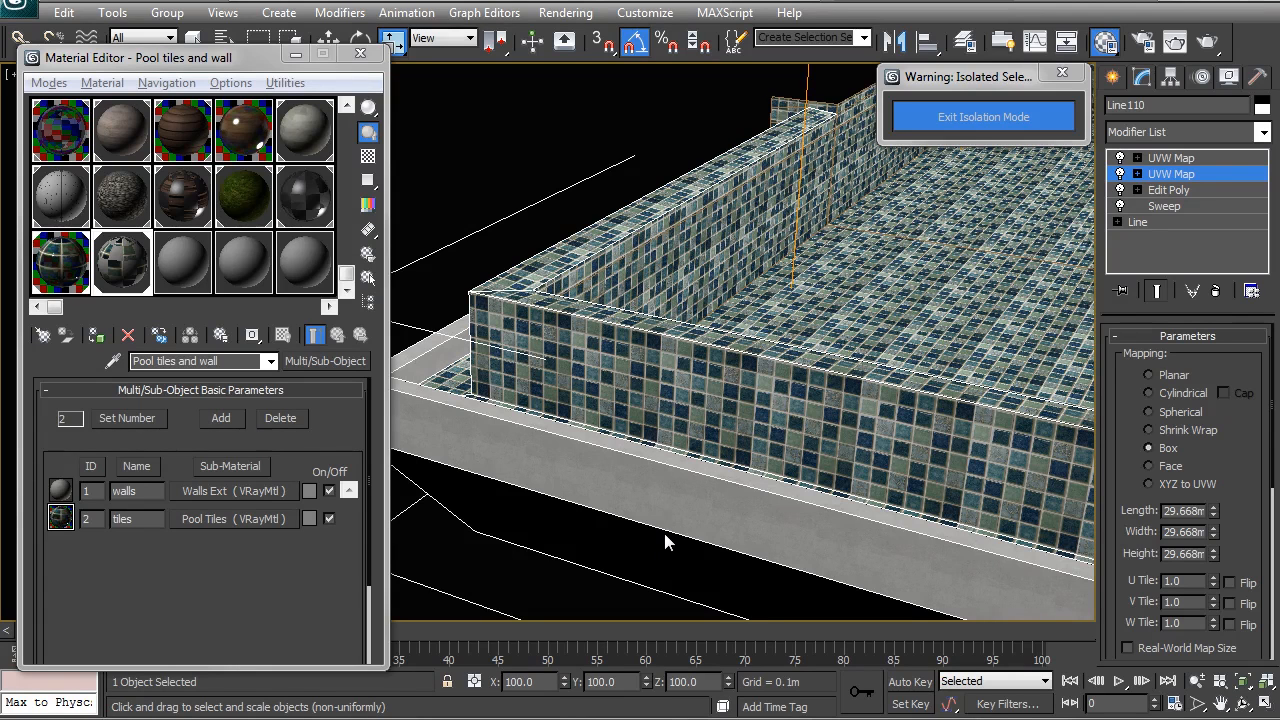
{"action": "left_click", "coordinate": [560, 382]}
Save the scene and set the map channel of the wall's upper UVW Map modifier to 2
{"action": "key", "text": "ctrl+s"}
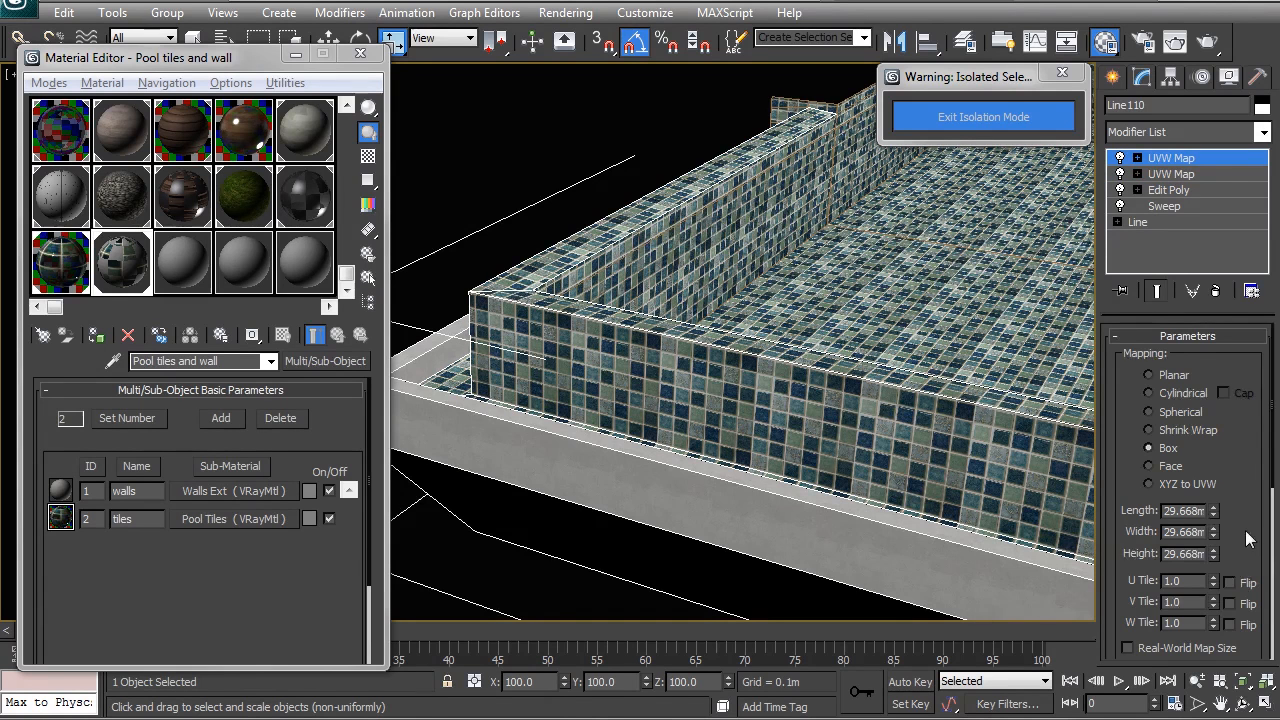
{"action": "scroll", "coordinate": [1220, 334], "scroll_direction": "down", "scroll_amount": 5}
{"action": "left_click", "coordinate": [1249, 456]}
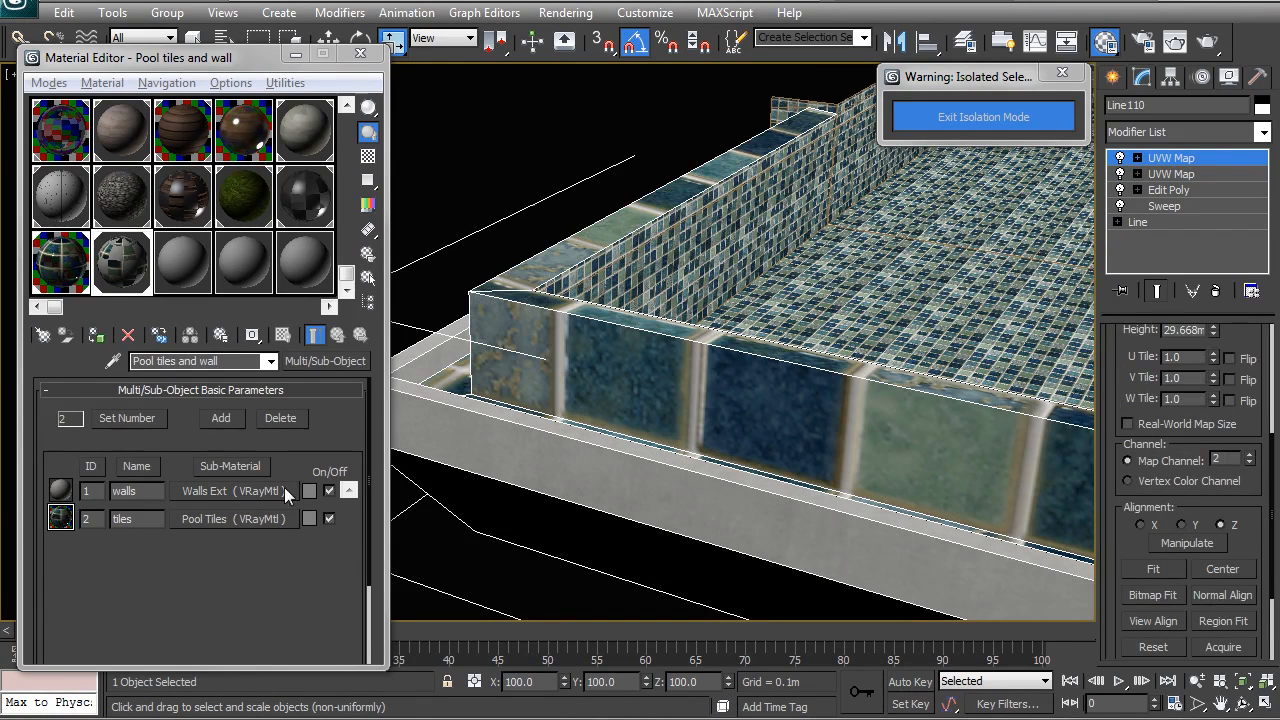
Set the map channel to 2 for the diffuse, reflect and bump bitmaps of the Pool Tiles sub-material
{"action": "left_click", "coordinate": [196, 520]}
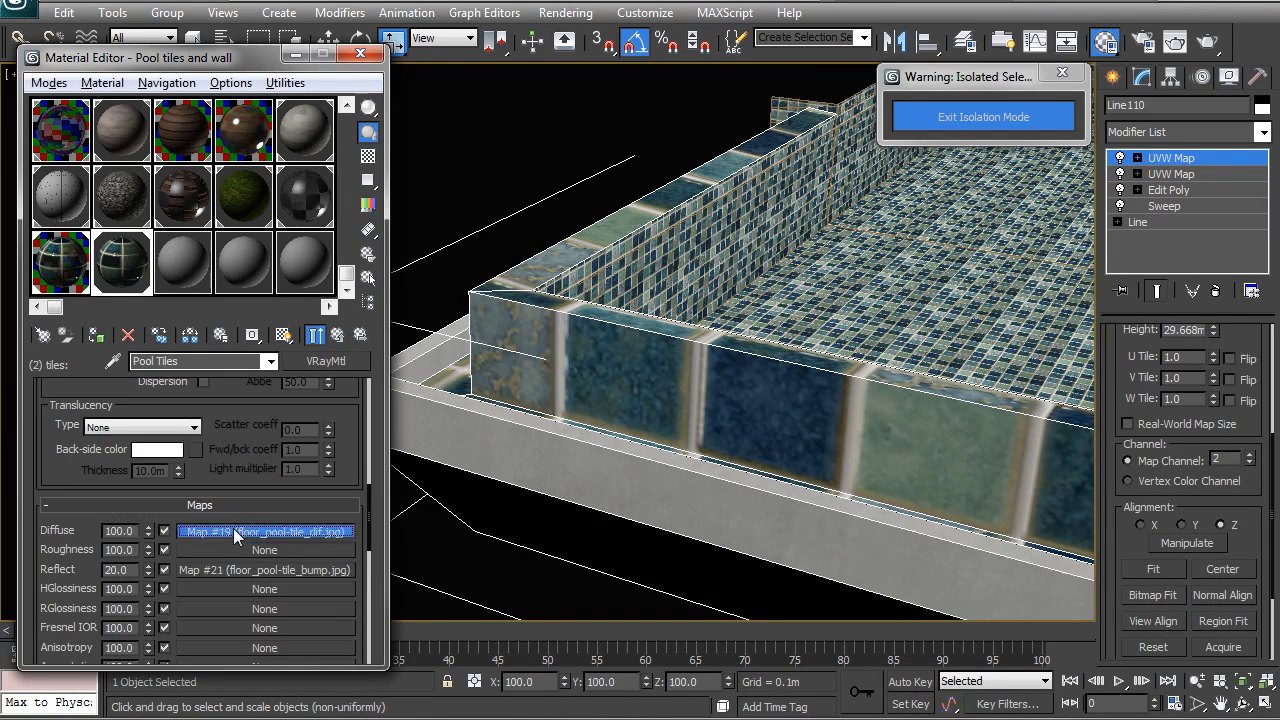
{"action": "left_click", "coordinate": [233, 528]}
{"action": "left_click", "coordinate": [345, 434]}
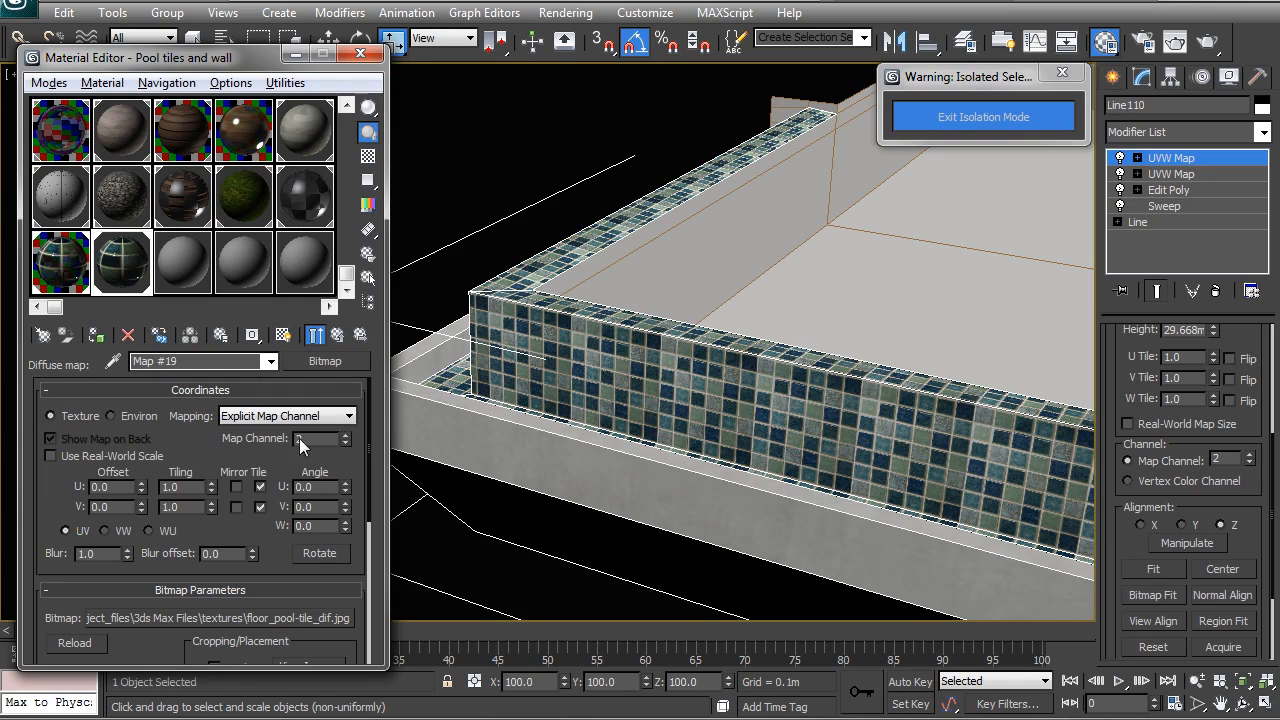
{"action": "left_click", "coordinate": [360, 336]}
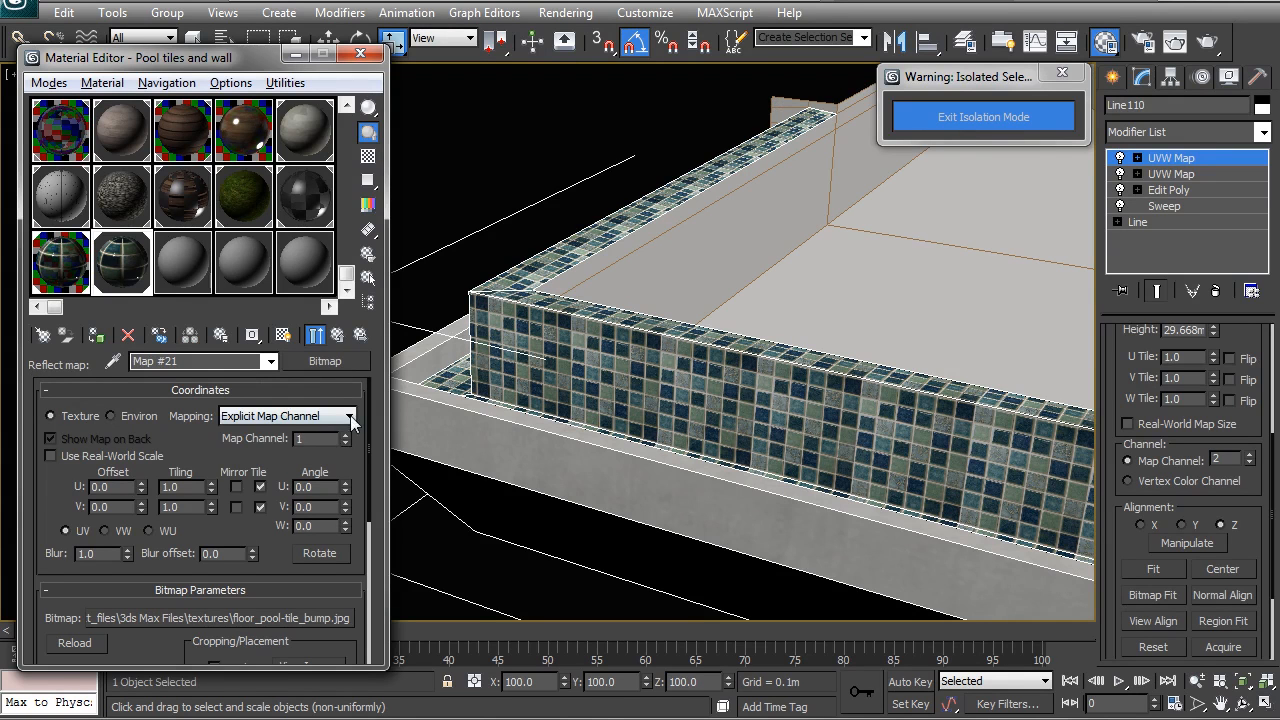
{"action": "left_click", "coordinate": [360, 335]}
{"action": "left_click", "coordinate": [345, 434]}
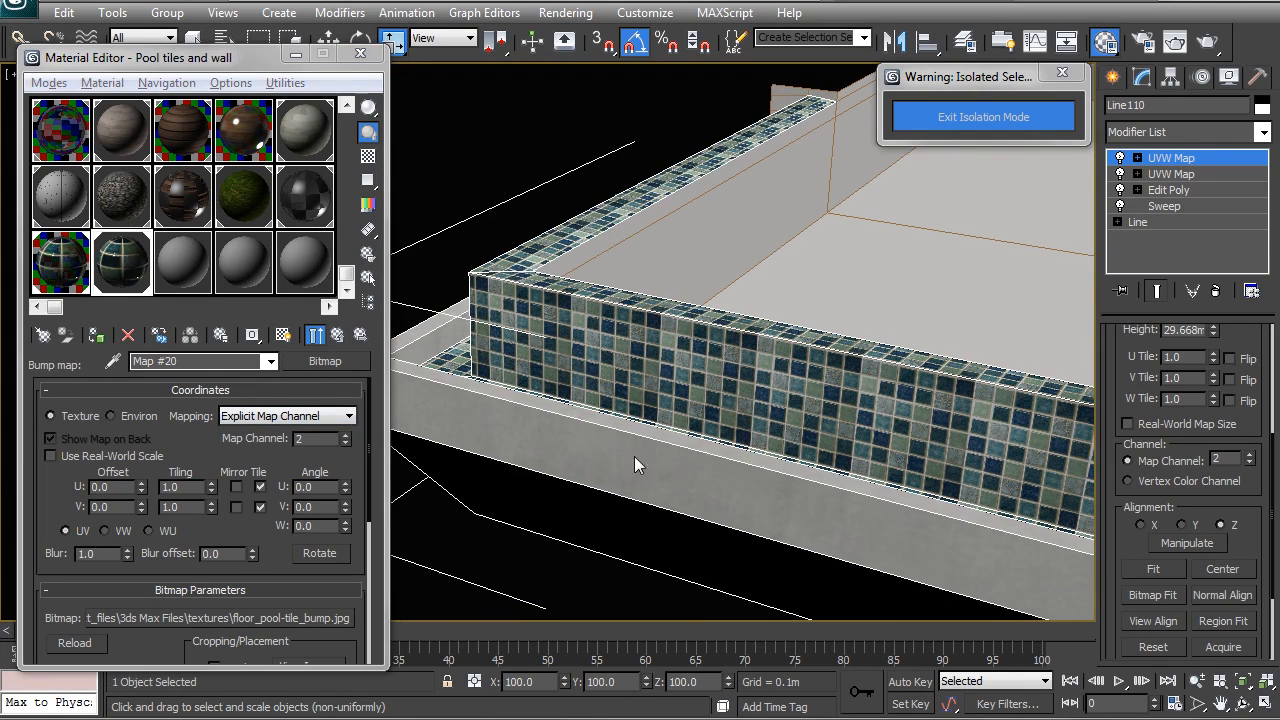
Compare the map channel settings of the wall's two UVW Map modifiers and return to the top level of the Pool tiles and wall material
{"action": "left_click", "coordinate": [1187, 174]}
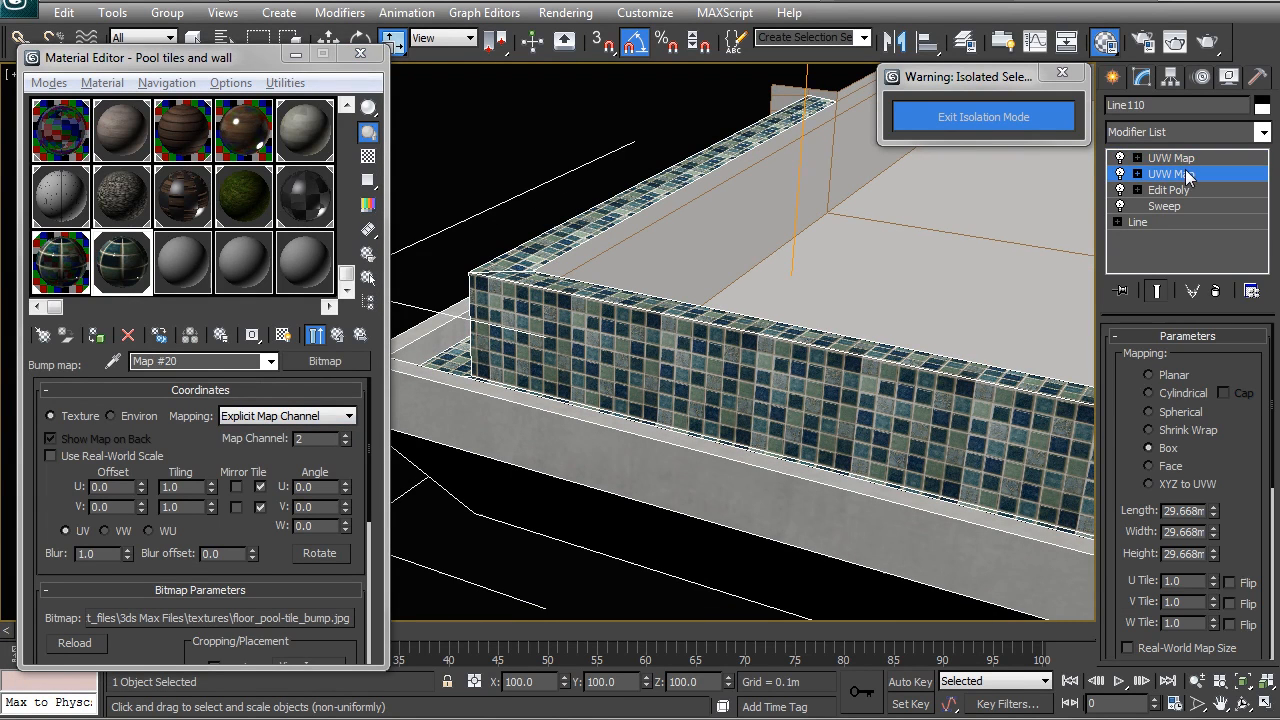
{"action": "left_click_drag", "start_coordinate": [1273, 436], "coordinate": [1273, 502]}
{"action": "middle_click_drag", "start_coordinate": [537, 390], "coordinate": [608, 367]}
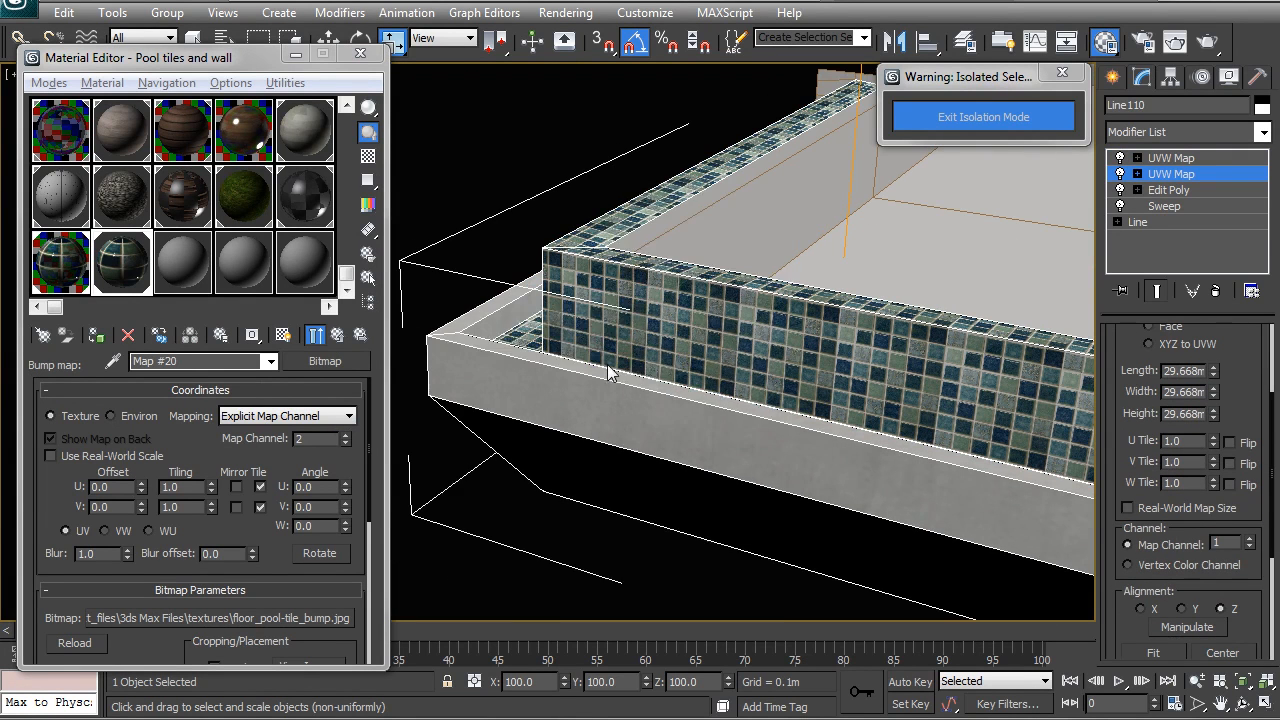
{"action": "right_click", "coordinate": [605, 361]}
{"action": "left_click", "coordinate": [580, 337]}
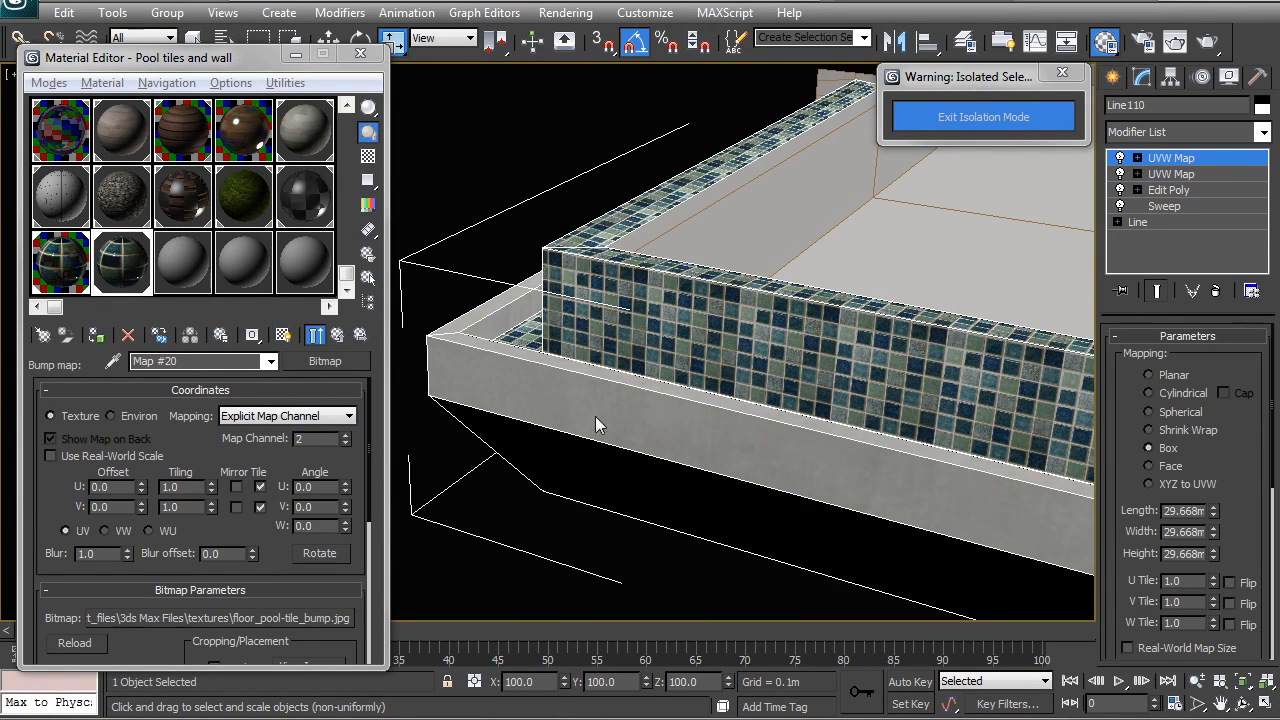
{"action": "left_click", "coordinate": [339, 335]}
{"action": "left_click", "coordinate": [336, 338]}
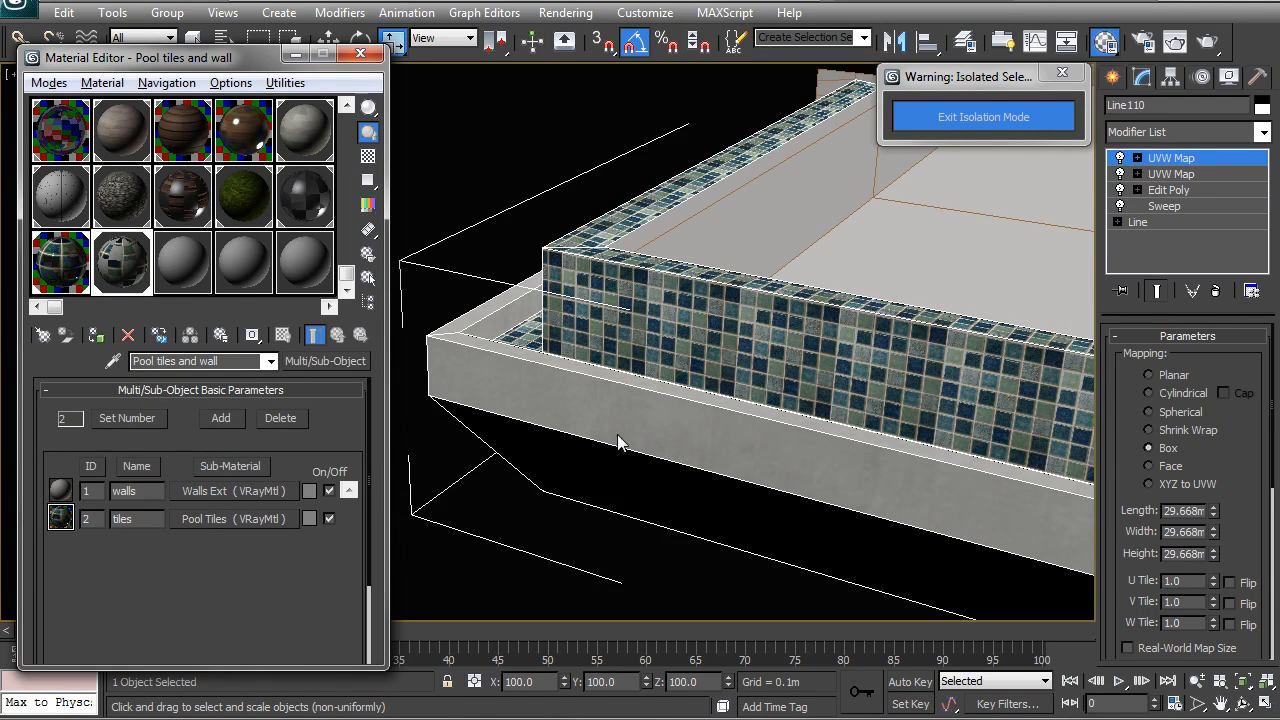
Check the pool basin's UVW Map modifier and the map channel of the Pool Tiles material's diffuse bitmap
{"action": "right_click", "coordinate": [630, 515]}
{"action": "left_click", "coordinate": [608, 480]}
{"action": "left_click", "coordinate": [608, 478]}
{"action": "middle_click_drag", "start_coordinate": [648, 350], "coordinate": [675, 400], "text": "alt"}
{"action": "middle_click_drag", "start_coordinate": [487, 383], "coordinate": [494, 400], "text": "alt"}
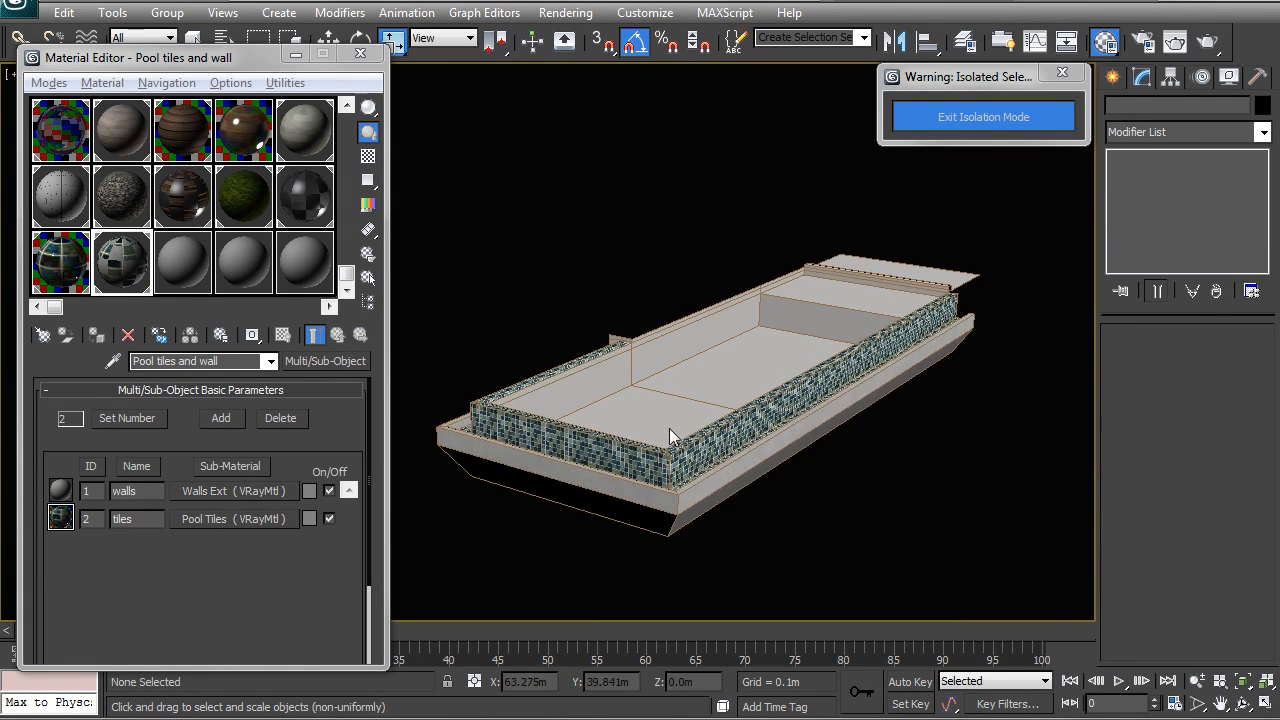
{"action": "middle_click_drag", "start_coordinate": [638, 358], "coordinate": [654, 391], "text": "alt"}
{"action": "scroll", "coordinate": [660, 405], "scroll_direction": "up", "scroll_amount": 3}
{"action": "left_click", "coordinate": [663, 410]}
{"action": "left_click", "coordinate": [120, 276]}
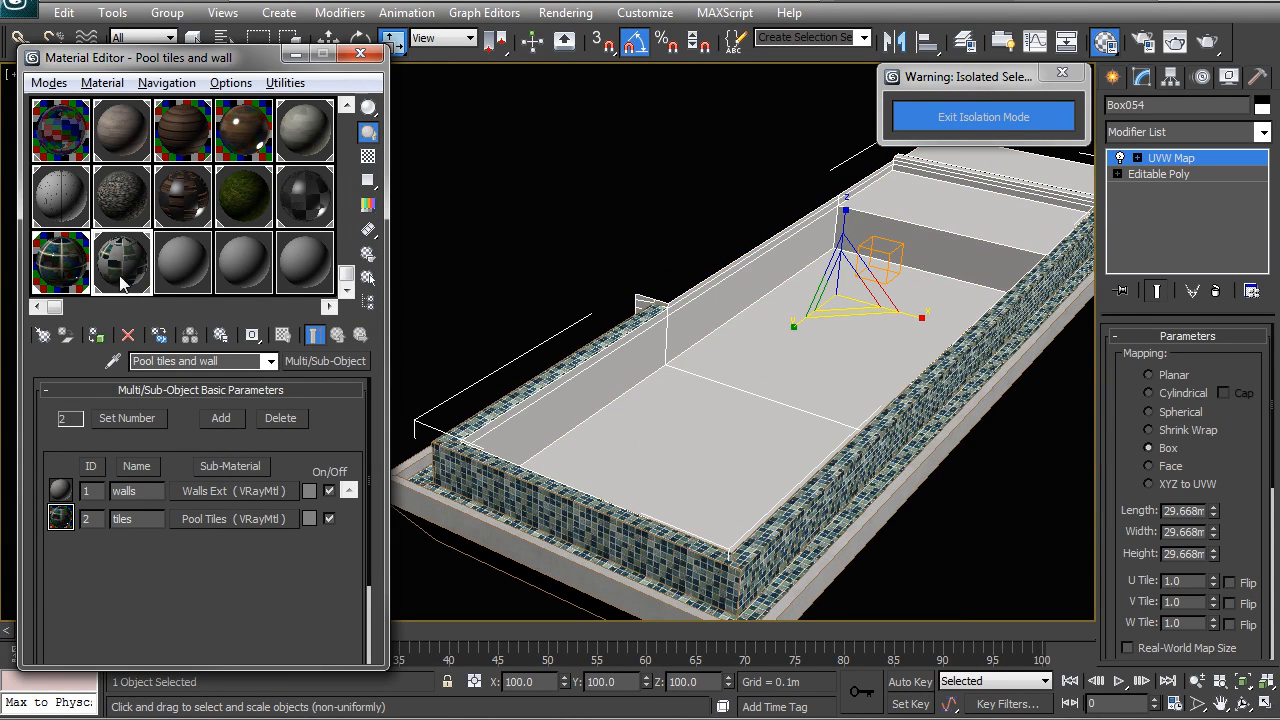
{"action": "left_click", "coordinate": [55, 266]}
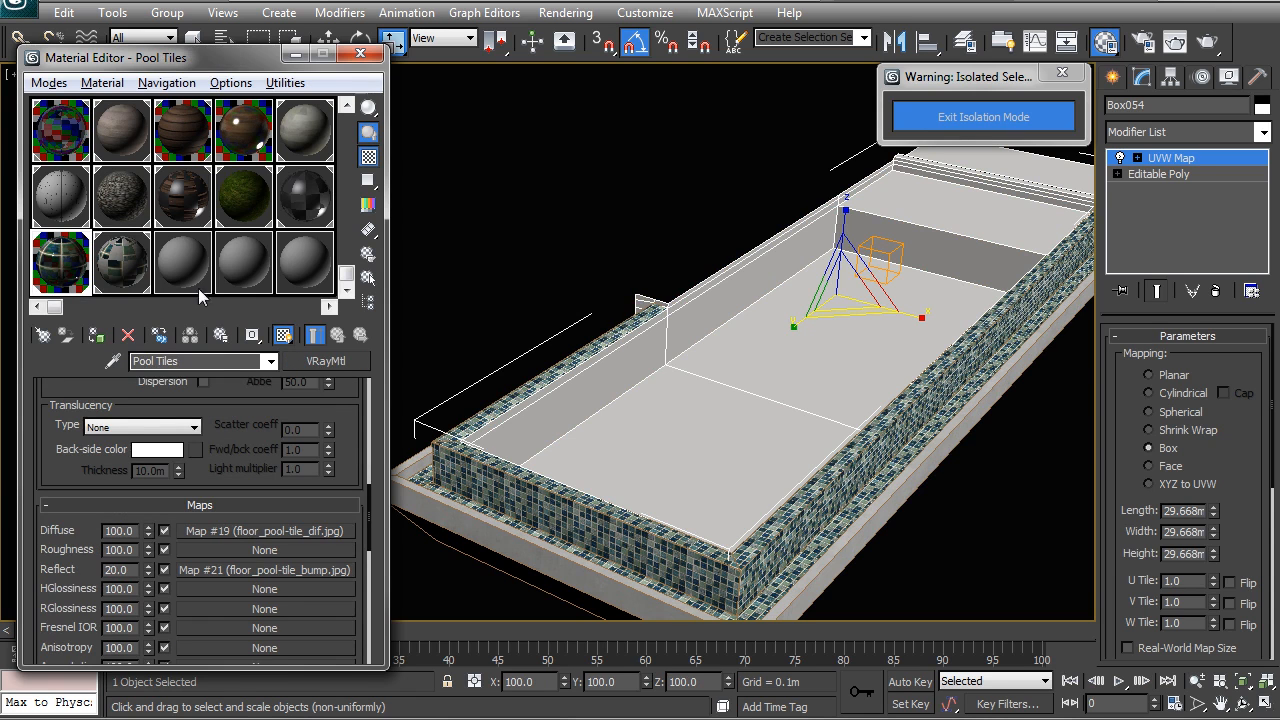
{"action": "left_click", "coordinate": [566, 244]}
{"action": "left_click", "coordinate": [639, 409]}
{"action": "left_click", "coordinate": [89, 314]}
{"action": "left_click", "coordinate": [272, 531]}
{"action": "left_click", "coordinate": [283, 334]}
Set the map channel of the pool basin's UVW Map modifier to 2
{"action": "scroll", "coordinate": [631, 341], "scroll_direction": "up", "scroll_amount": 4}
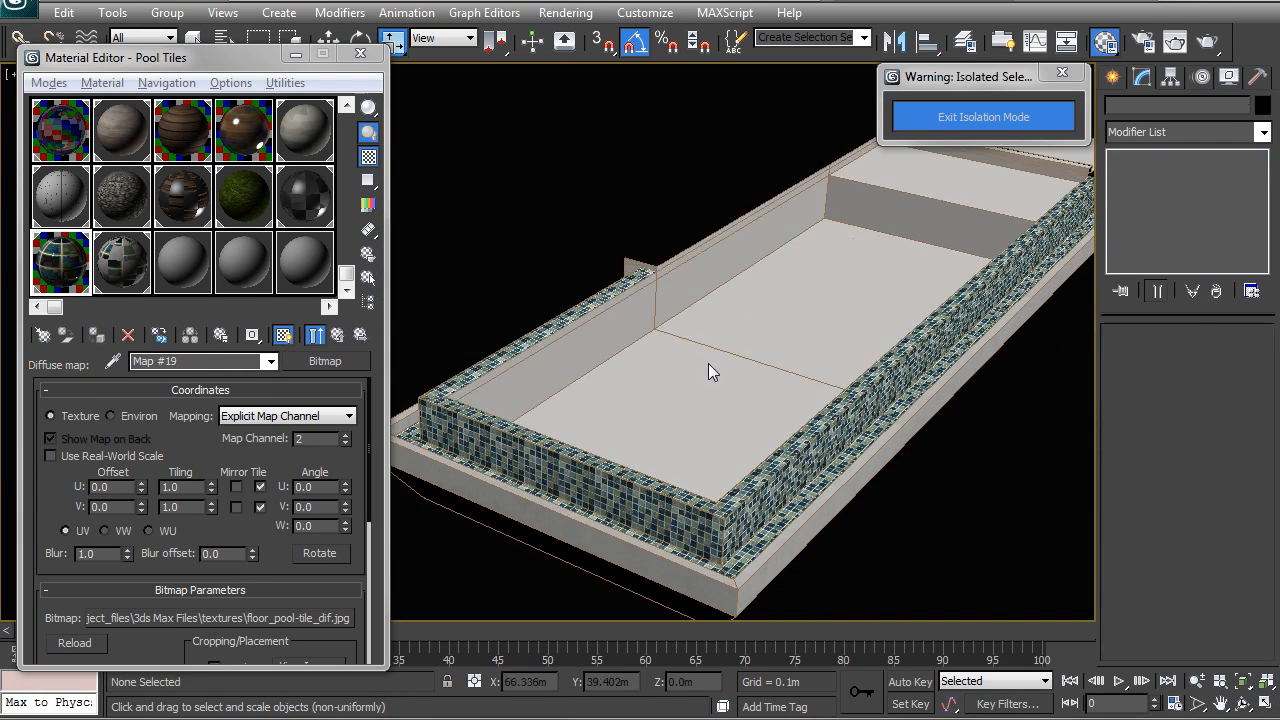
{"action": "middle_click_drag", "start_coordinate": [705, 365], "coordinate": [686, 280]}
{"action": "scroll", "coordinate": [1228, 318], "scroll_direction": "down", "scroll_amount": 5}
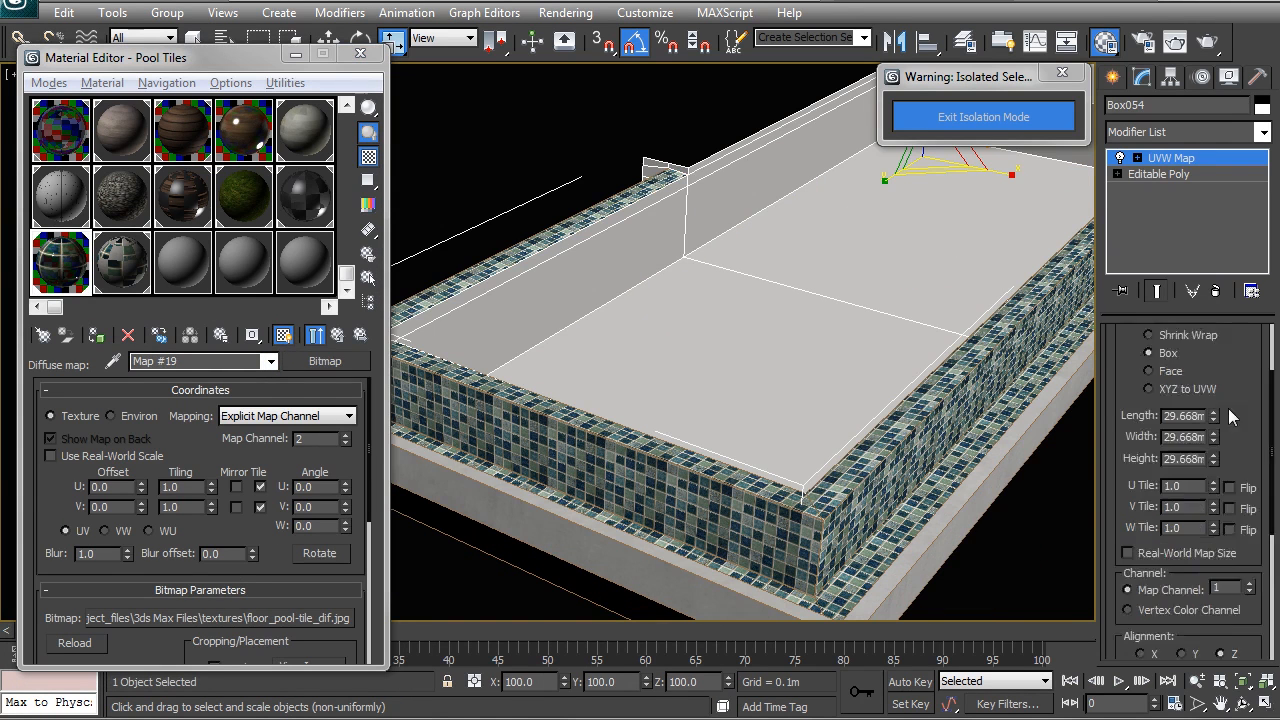
{"action": "scroll", "coordinate": [1238, 360], "scroll_direction": "down", "scroll_amount": 2}
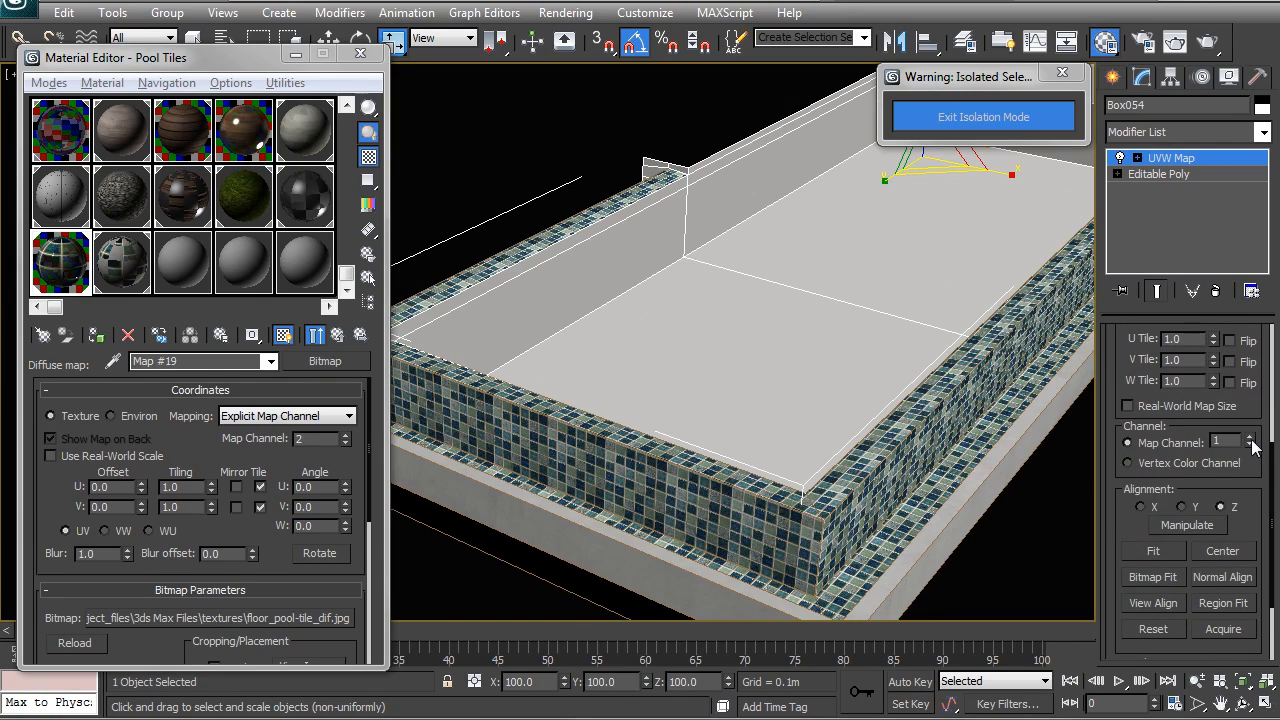
{"action": "left_click", "coordinate": [1250, 438]}
{"action": "middle_click_drag", "start_coordinate": [652, 322], "coordinate": [715, 308], "text": "alt"}
Exit isolation mode to bring back the full scene and close the Material Editor
{"action": "left_click", "coordinate": [500, 205]}
{"action": "middle_click_drag", "start_coordinate": [500, 358], "coordinate": [577, 343], "text": "alt"}
{"action": "right_click", "coordinate": [568, 331]}
{"action": "left_click", "coordinate": [547, 310]}
{"action": "middle_click_drag", "start_coordinate": [823, 271], "coordinate": [740, 294]}
{"action": "left_click", "coordinate": [966, 110]}
{"action": "key", "text": "z"}
{"action": "middle_click_drag", "start_coordinate": [812, 255], "coordinate": [845, 188], "text": "alt"}
{"action": "left_click", "coordinate": [565, 424]}
{"action": "key", "text": "z"}
{"action": "middle_click_drag", "start_coordinate": [544, 433], "coordinate": [560, 450], "text": "alt"}
{"action": "left_click", "coordinate": [361, 54]}
Inspect the tiled pool in the full scene and check the layers' visibility in the layer manager
{"action": "middle_click_drag", "start_coordinate": [566, 377], "coordinate": [623, 327]}
{"action": "middle_click_drag", "start_coordinate": [724, 468], "coordinate": [704, 449], "text": "alt"}
{"action": "left_click", "coordinate": [704, 449]}
{"action": "scroll", "coordinate": [570, 430], "scroll_direction": "up", "scroll_amount": 3}
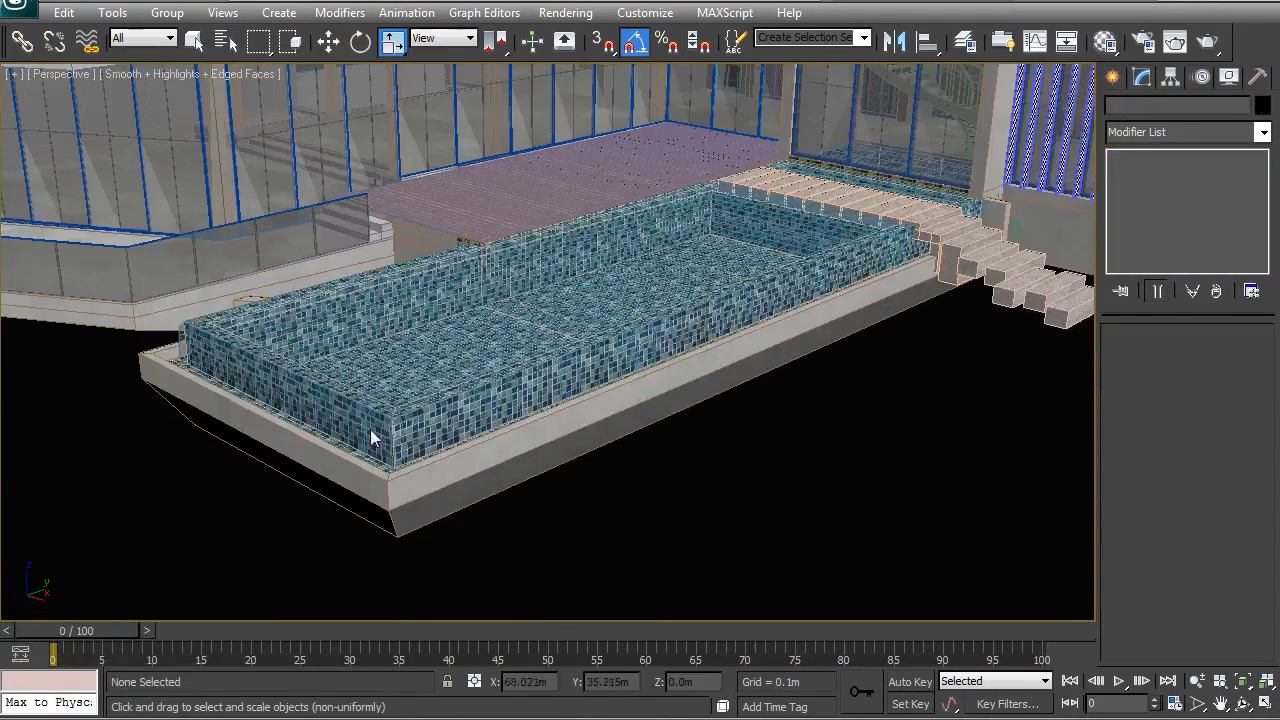
{"action": "middle_click_drag", "start_coordinate": [563, 429], "coordinate": [645, 419]}
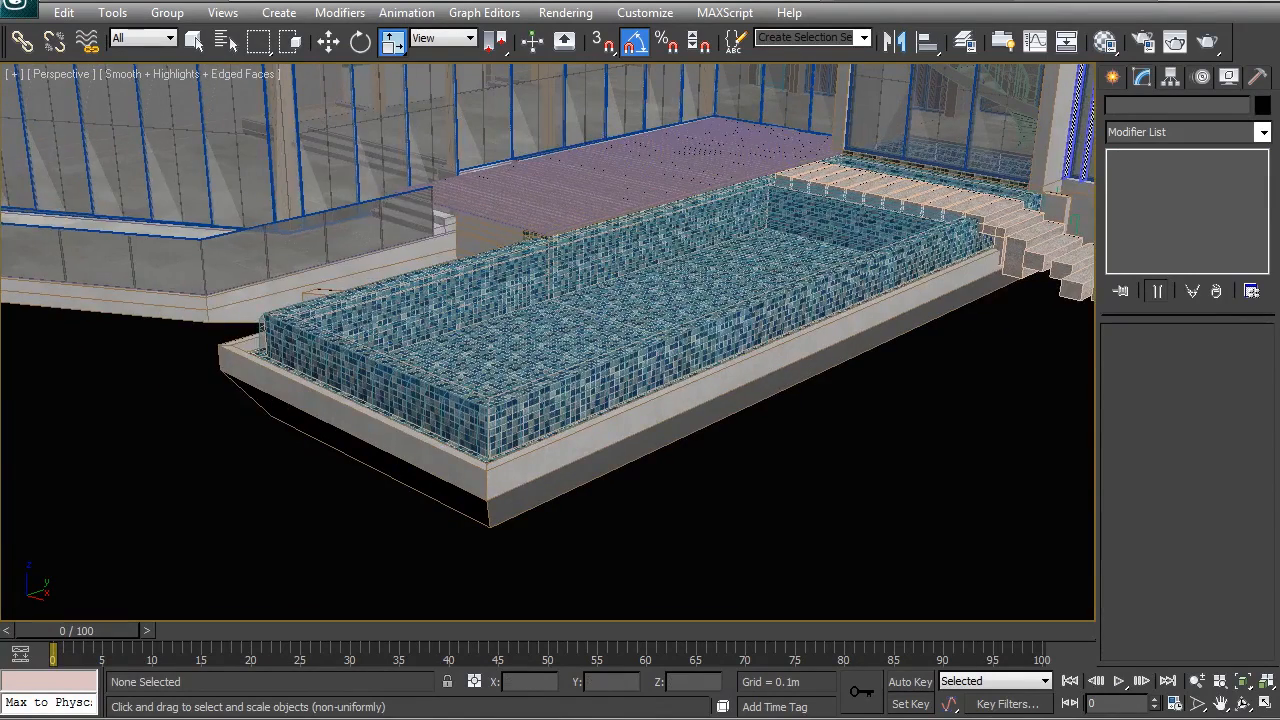
{"action": "mouse_move", "coordinate": [473, 369]}
{"action": "middle_mouse_down", "text": "alt"}
{"action": "mouse_move", "coordinate": [555, 377]}
{"action": "mouse_move", "coordinate": [490, 373]}
{"action": "middle_mouse_up", "text": "alt"}
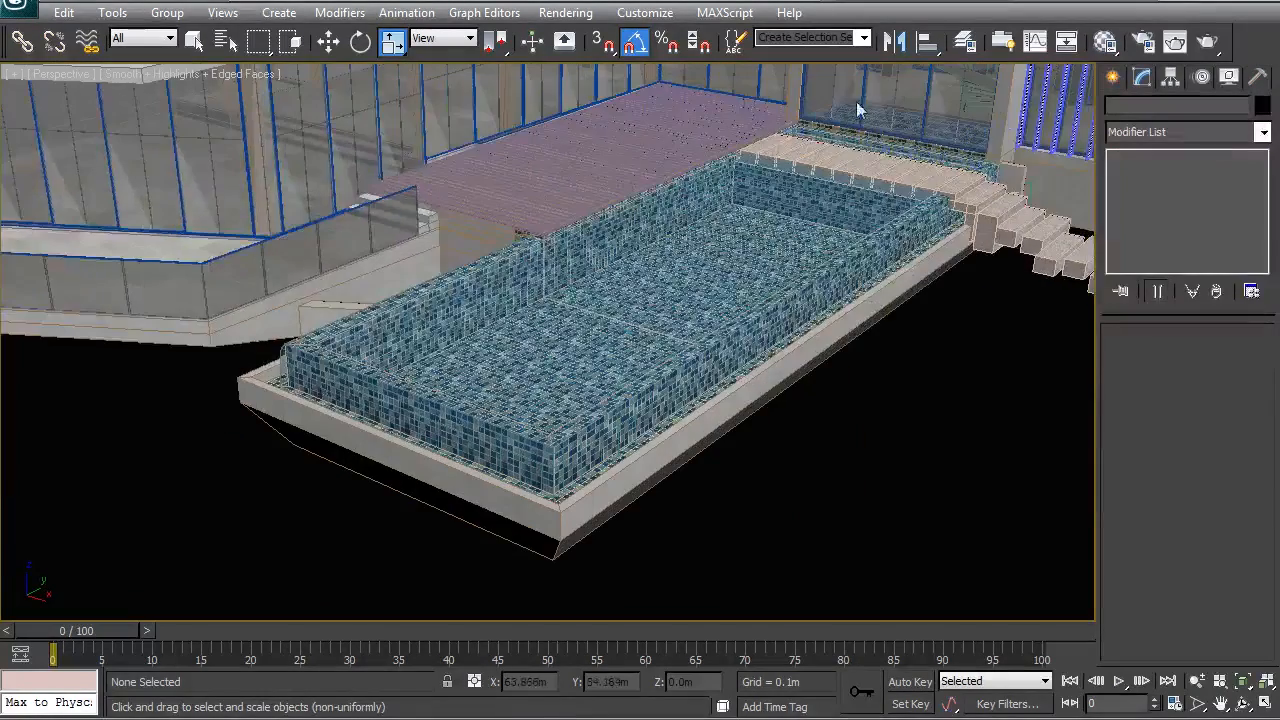
{"action": "left_click", "coordinate": [965, 45]}
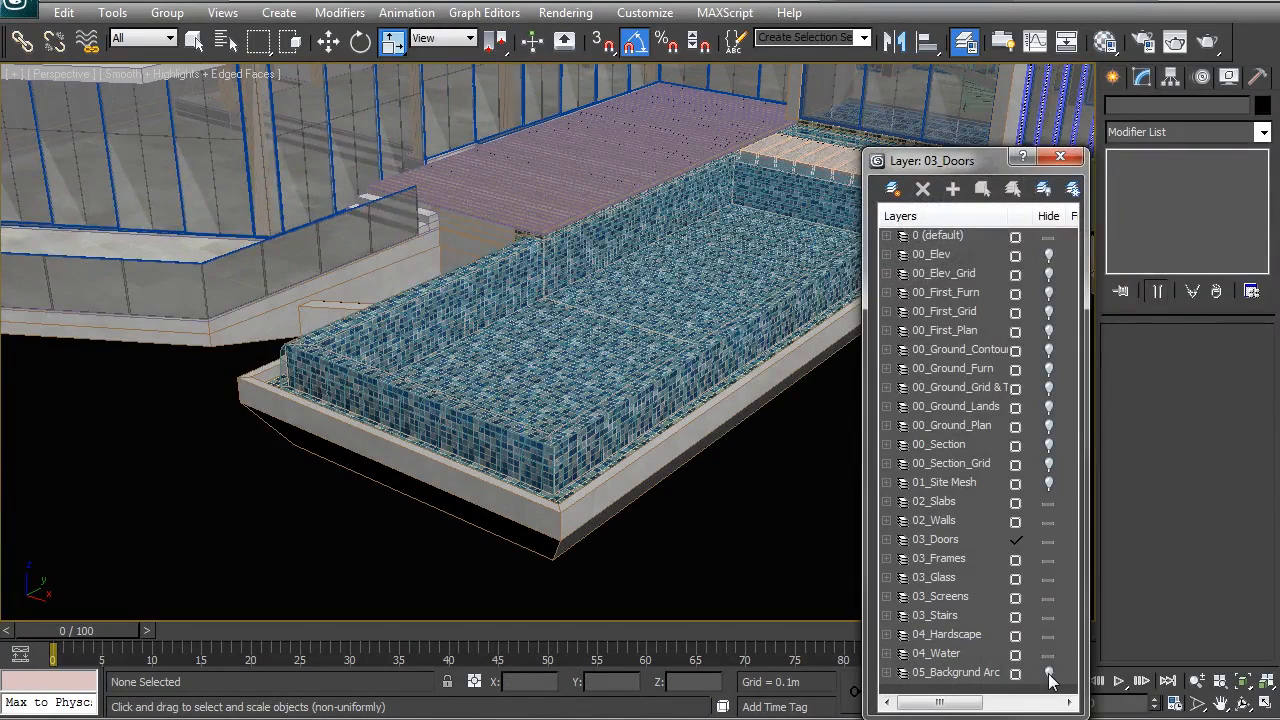
{"action": "left_click", "coordinate": [1060, 156]}
Select the pool's two water objects and isolate them
{"action": "left_click", "coordinate": [526, 333]}
{"action": "right_click", "coordinate": [526, 333]}
{"action": "left_click", "coordinate": [437, 448], "text": "ctrl"}
{"action": "middle_click_drag", "start_coordinate": [500, 333], "coordinate": [434, 340]}
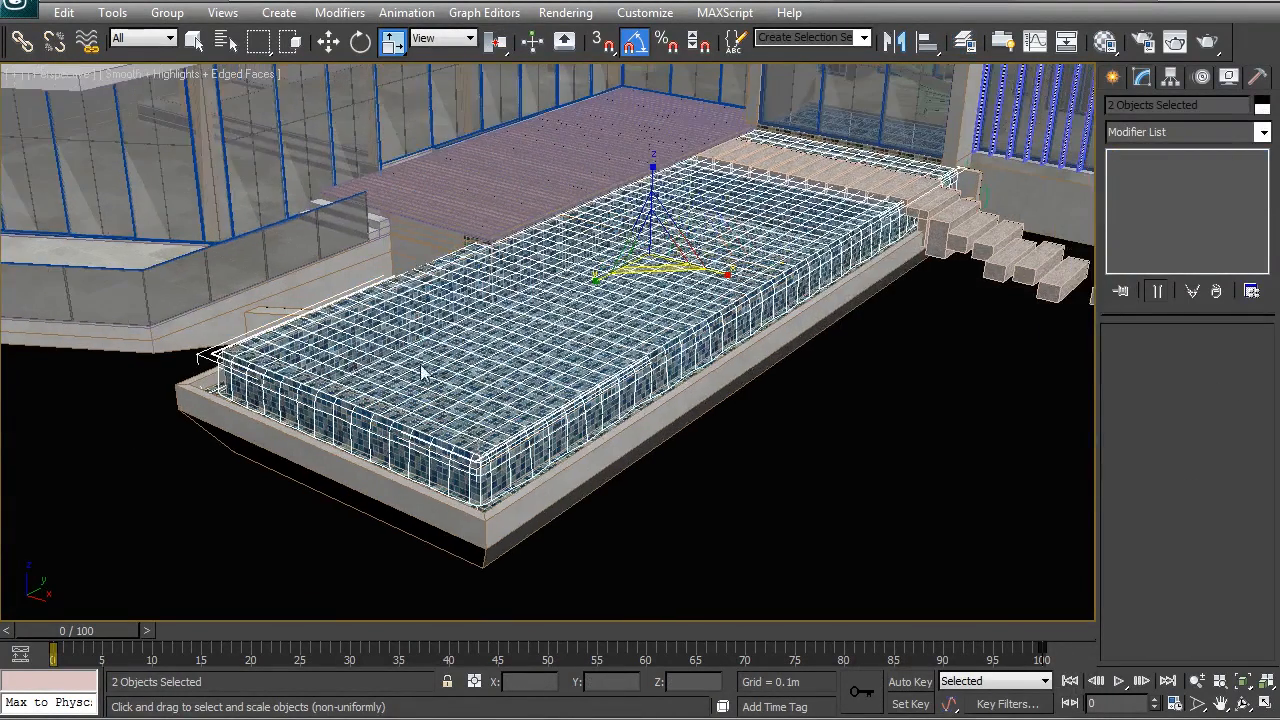
{"action": "middle_click_drag", "start_coordinate": [437, 410], "coordinate": [420, 405]}
{"action": "right_click", "coordinate": [418, 405]}
{"action": "left_click", "coordinate": [430, 253]}
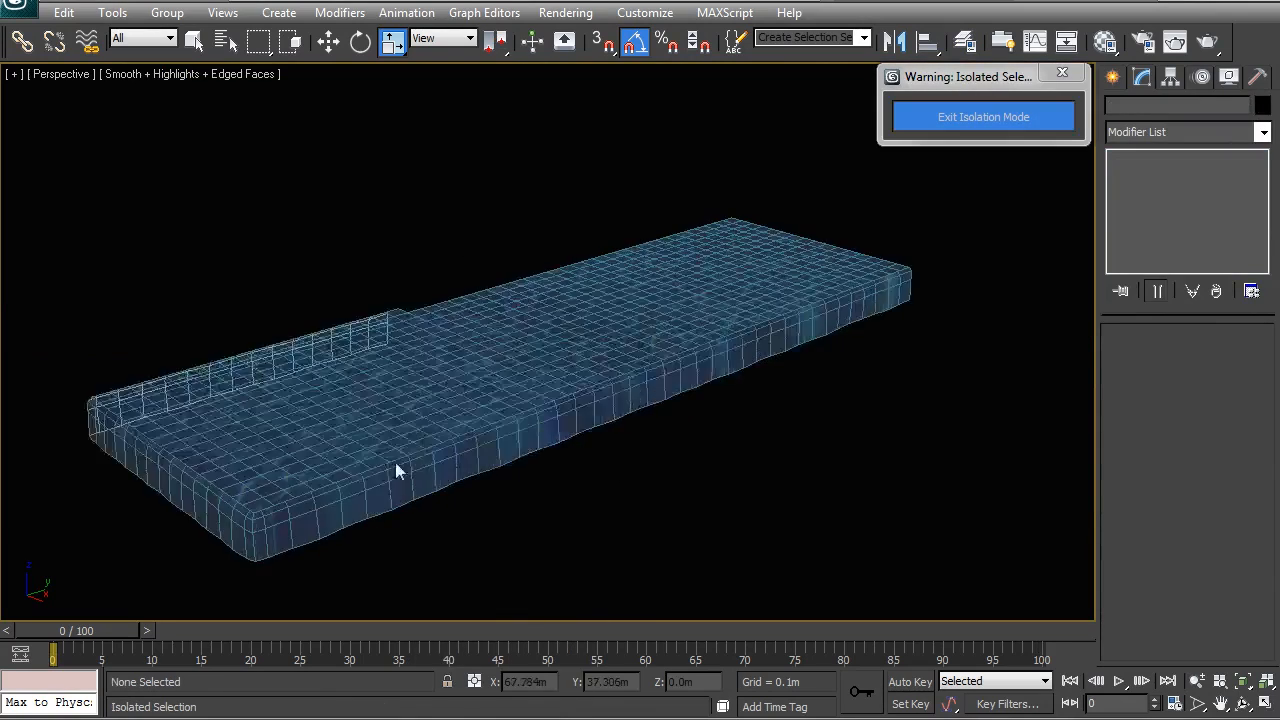
Select the water surface and examine the Water material's diffuse, reflection, refraction and map settings
{"action": "scroll", "coordinate": [511, 373], "scroll_direction": "up", "scroll_amount": 4}
{"action": "left_click", "coordinate": [490, 372]}
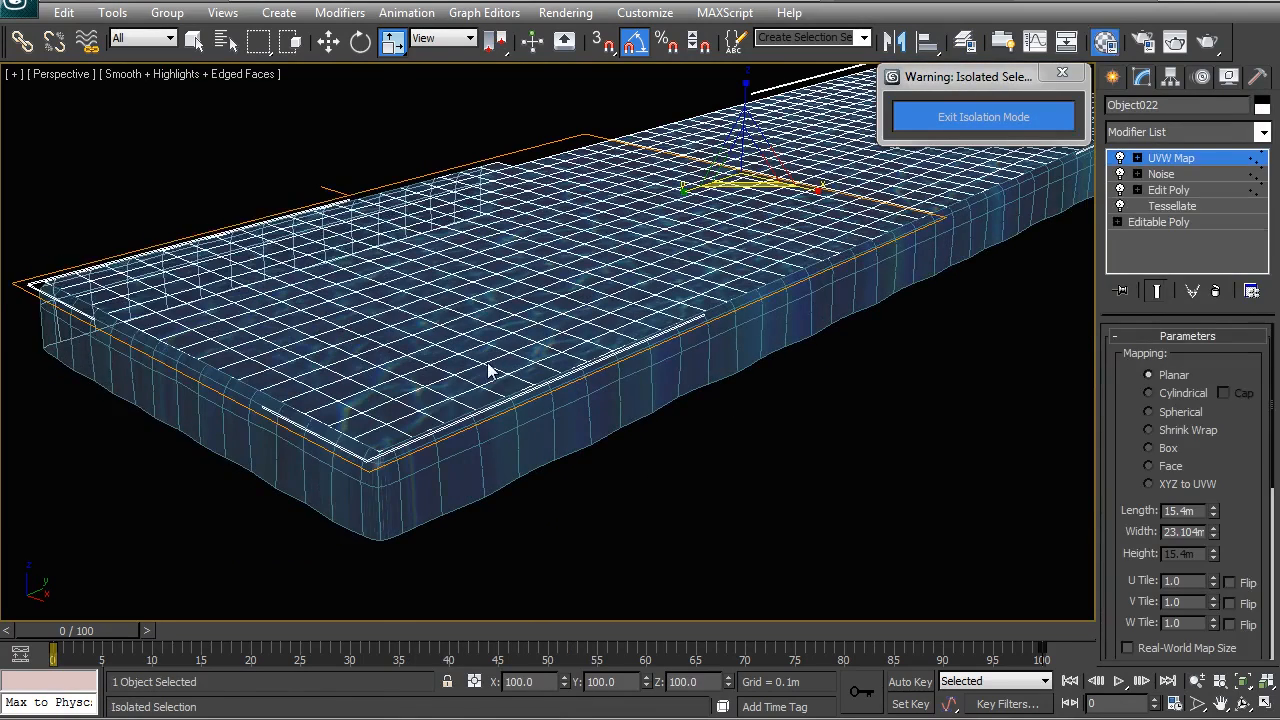
{"action": "key", "text": "m"}
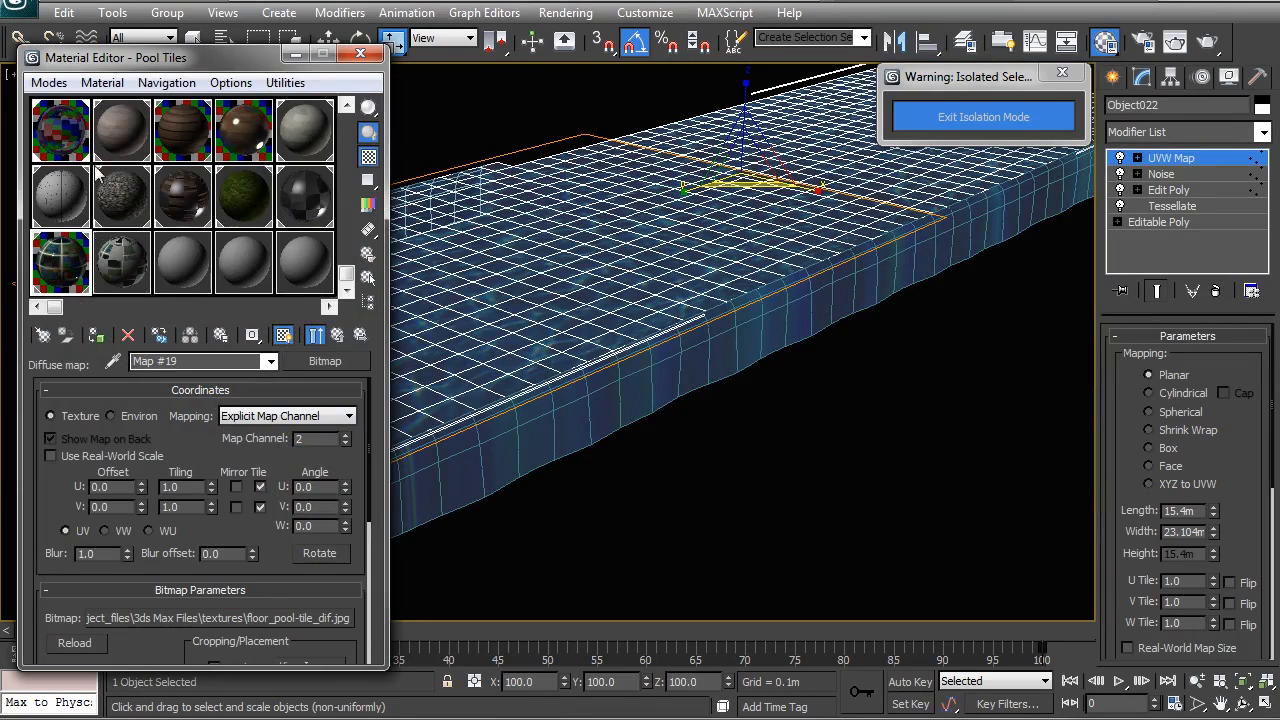
{"action": "scroll", "coordinate": [93, 170], "scroll_direction": "up", "scroll_amount": 1}
{"action": "left_click", "coordinate": [68, 203]}
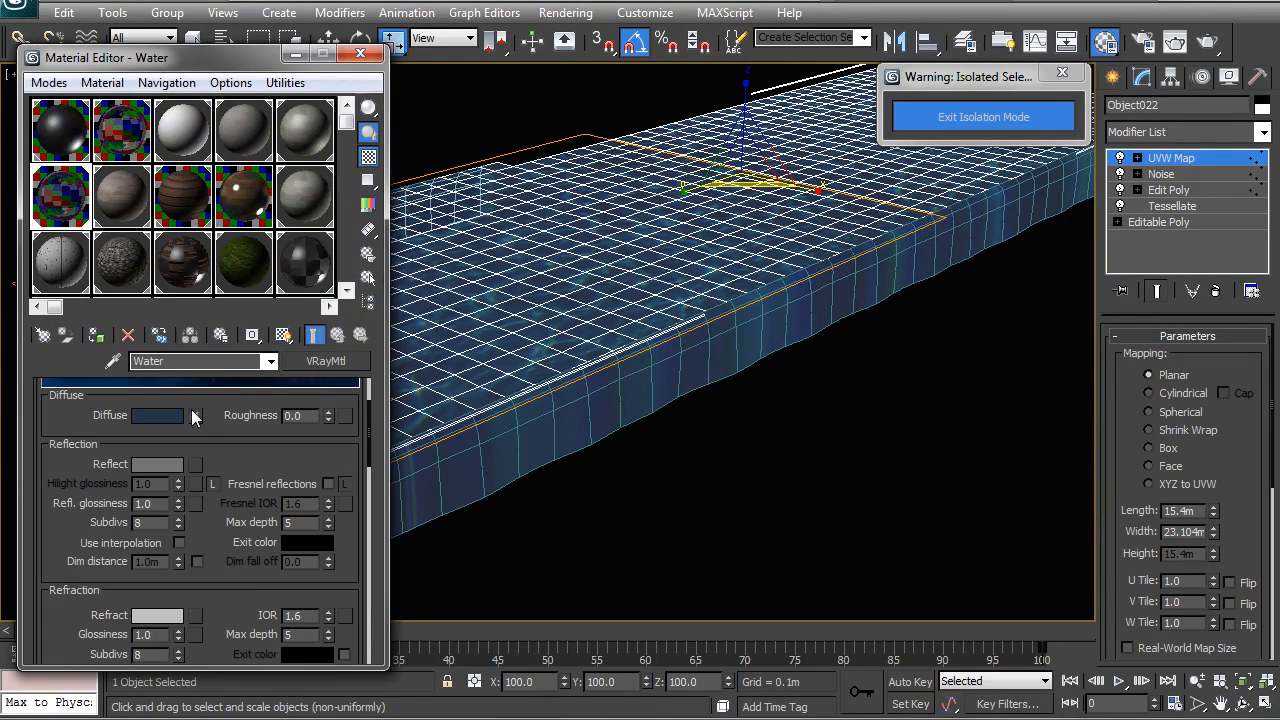
{"action": "middle_click_drag", "start_coordinate": [676, 393], "coordinate": [843, 398]}
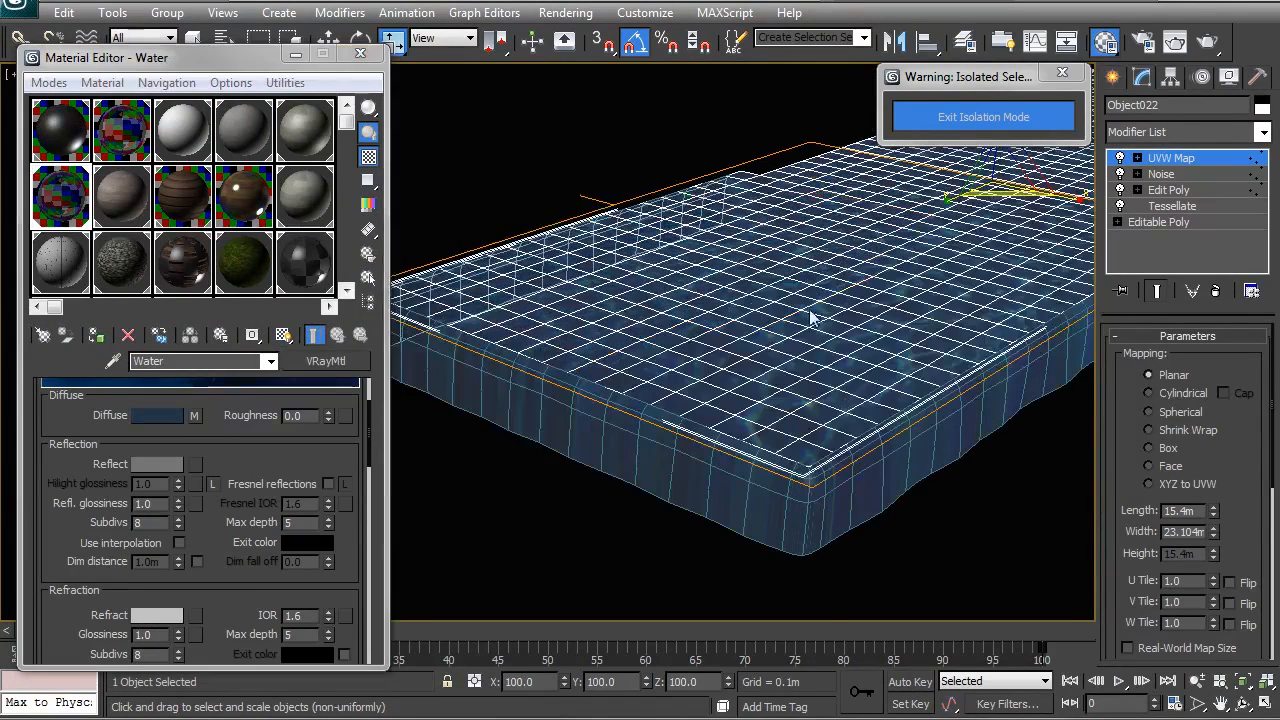
{"action": "left_click_drag", "start_coordinate": [209, 561], "coordinate": [216, 203]}
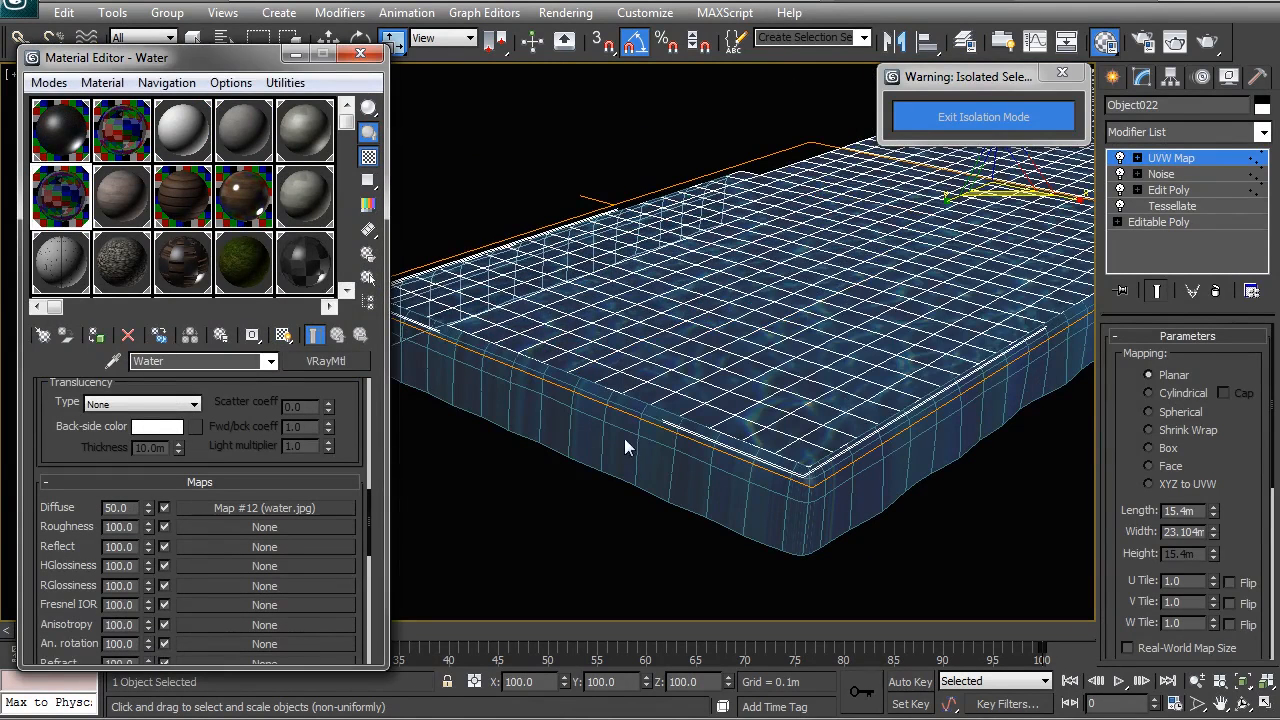
Select the overflow water mesh along the pool's sides and look for an unused material slot
{"action": "left_click", "coordinate": [615, 470]}
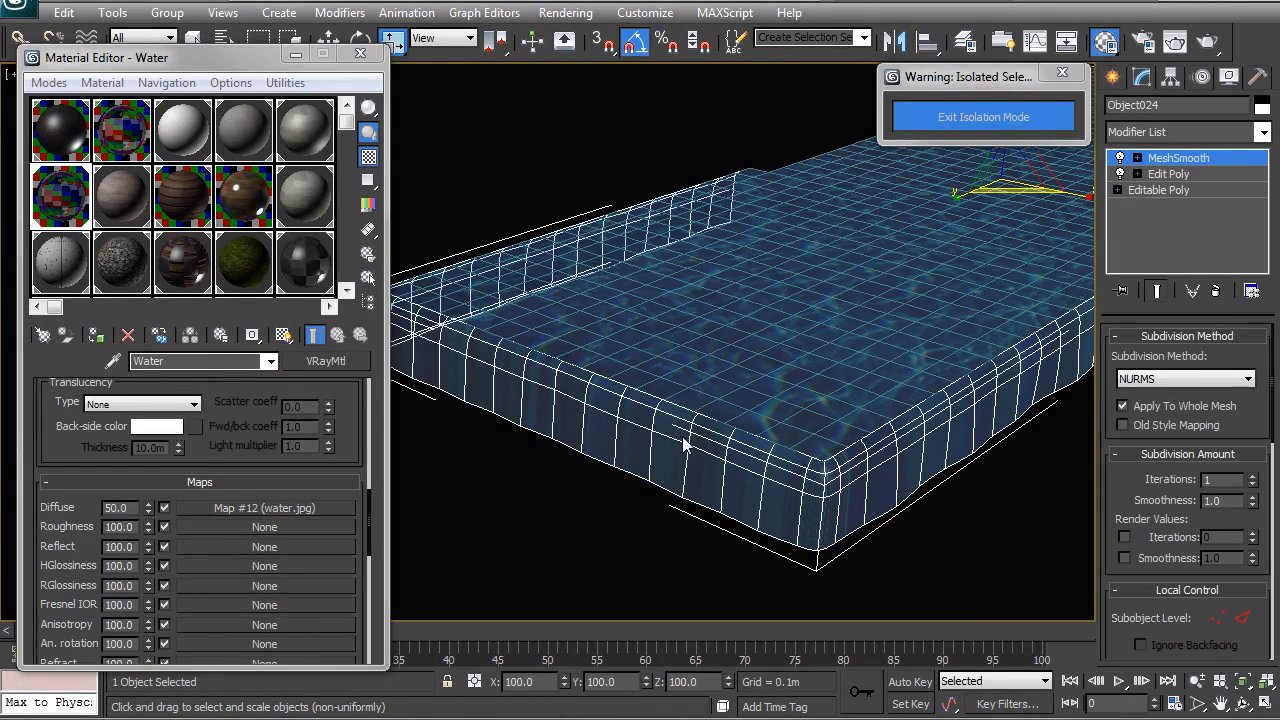
{"action": "left_click_drag", "start_coordinate": [276, 228], "coordinate": [264, 155]}
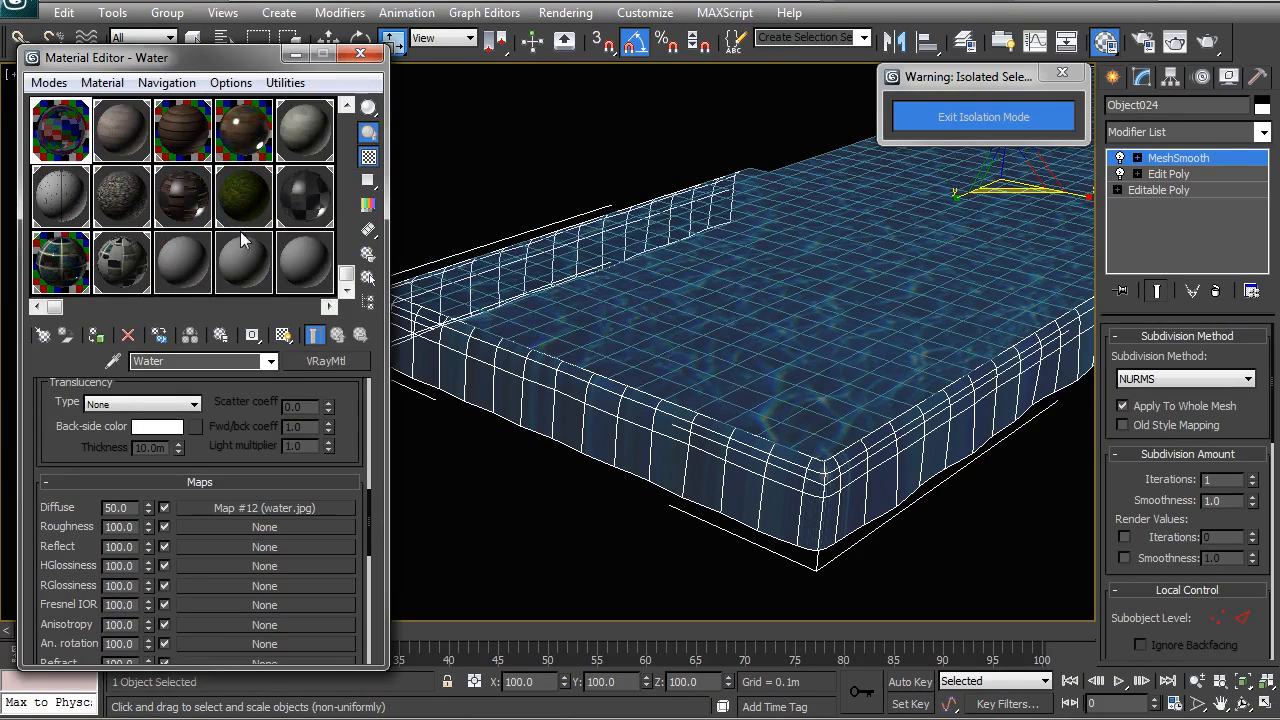
{"action": "left_click", "coordinate": [576, 525]}
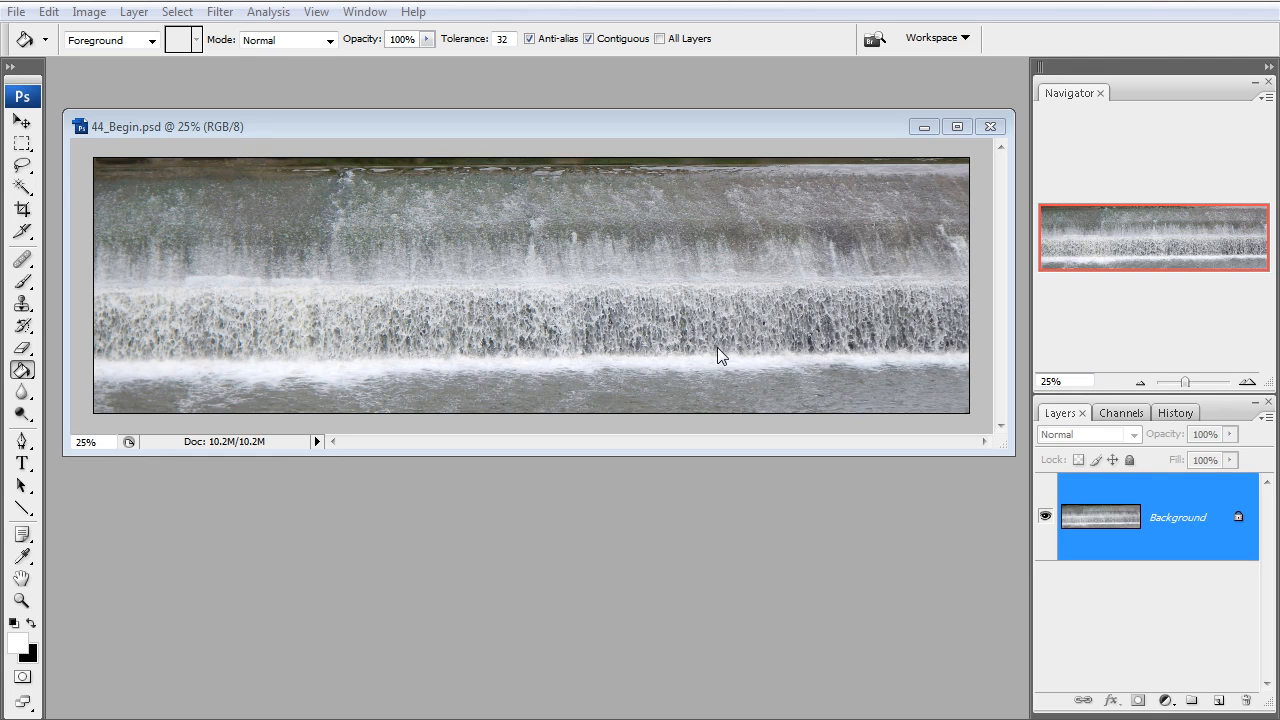
{"action": "left_click", "coordinate": [26, 212]}
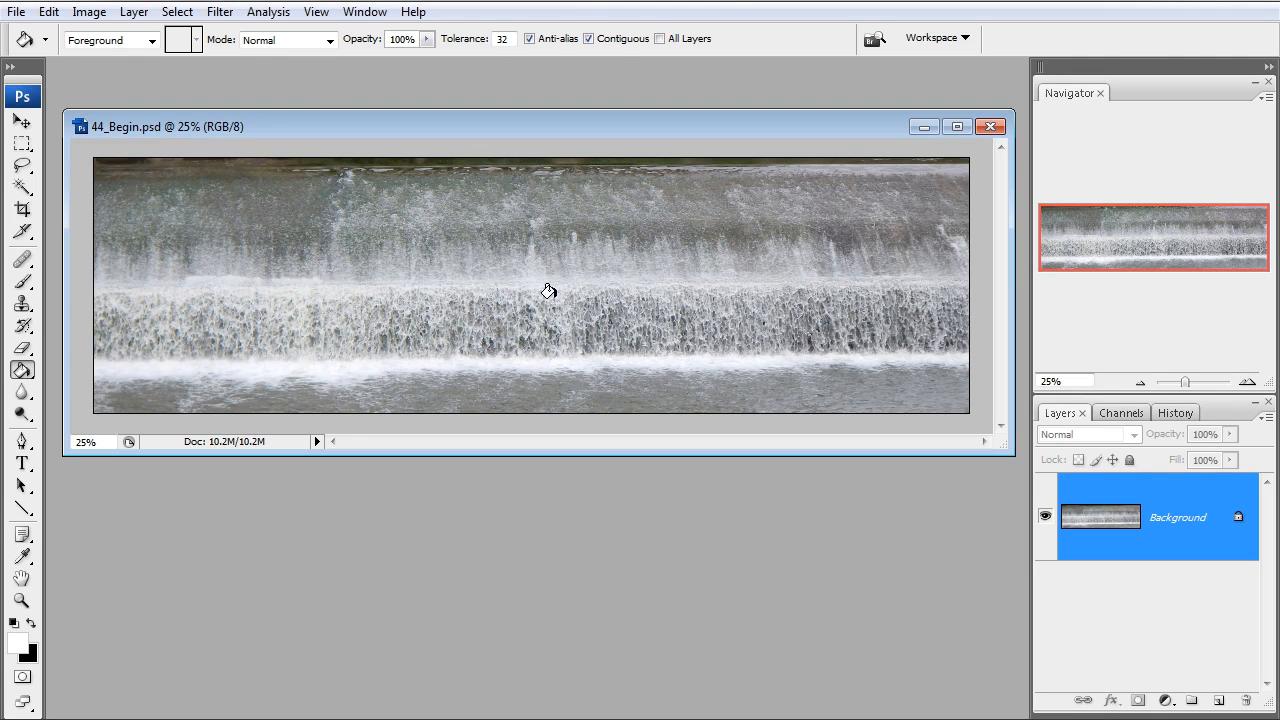
{"action": "left_click", "coordinate": [24, 210]}
{"action": "mouse_move", "coordinate": [490, 221]}
{"action": "left_mouse_down"}
{"action": "mouse_move", "coordinate": [937, 286]}
{"action": "mouse_move", "coordinate": [771, 280]}
{"action": "left_mouse_up"}
{"action": "right_click", "coordinate": [580, 257]}
{"action": "left_click", "coordinate": [615, 287]}
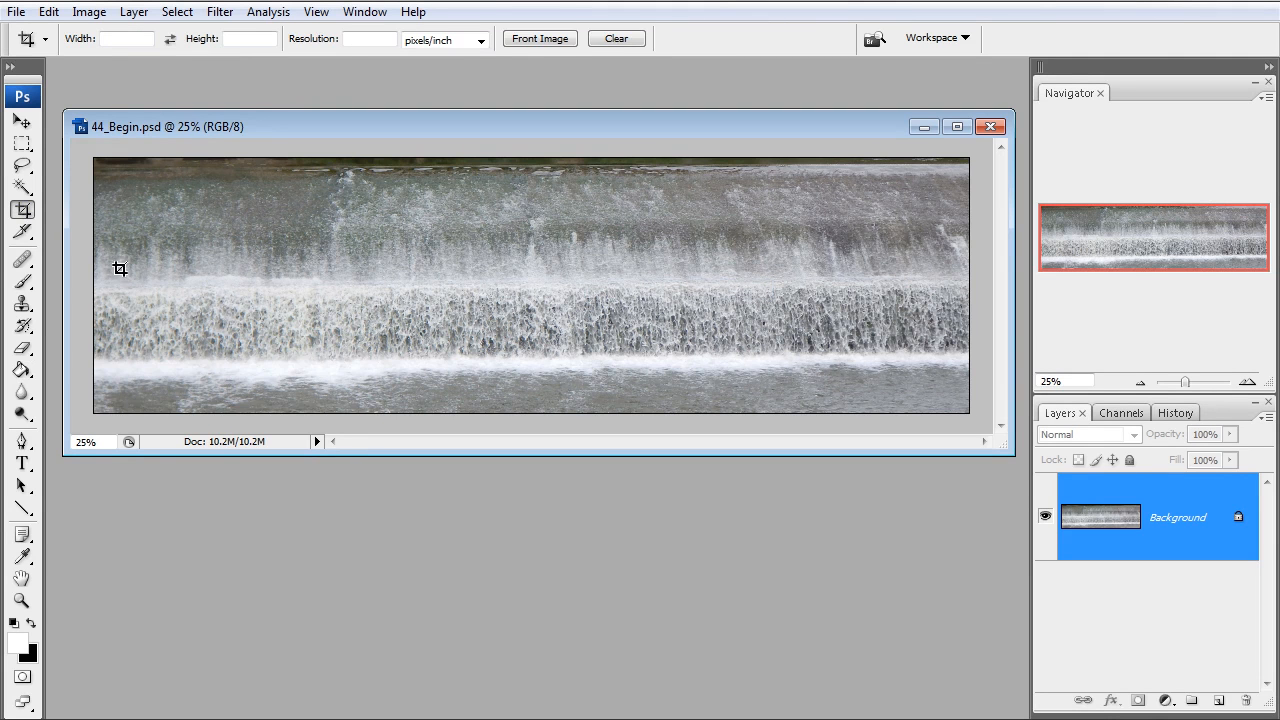
In Photoshop, select a wide rectangle of the waterfall's upper cascade and convert the Background into an editable layer named Layer 0
{"action": "left_click", "coordinate": [22, 143]}
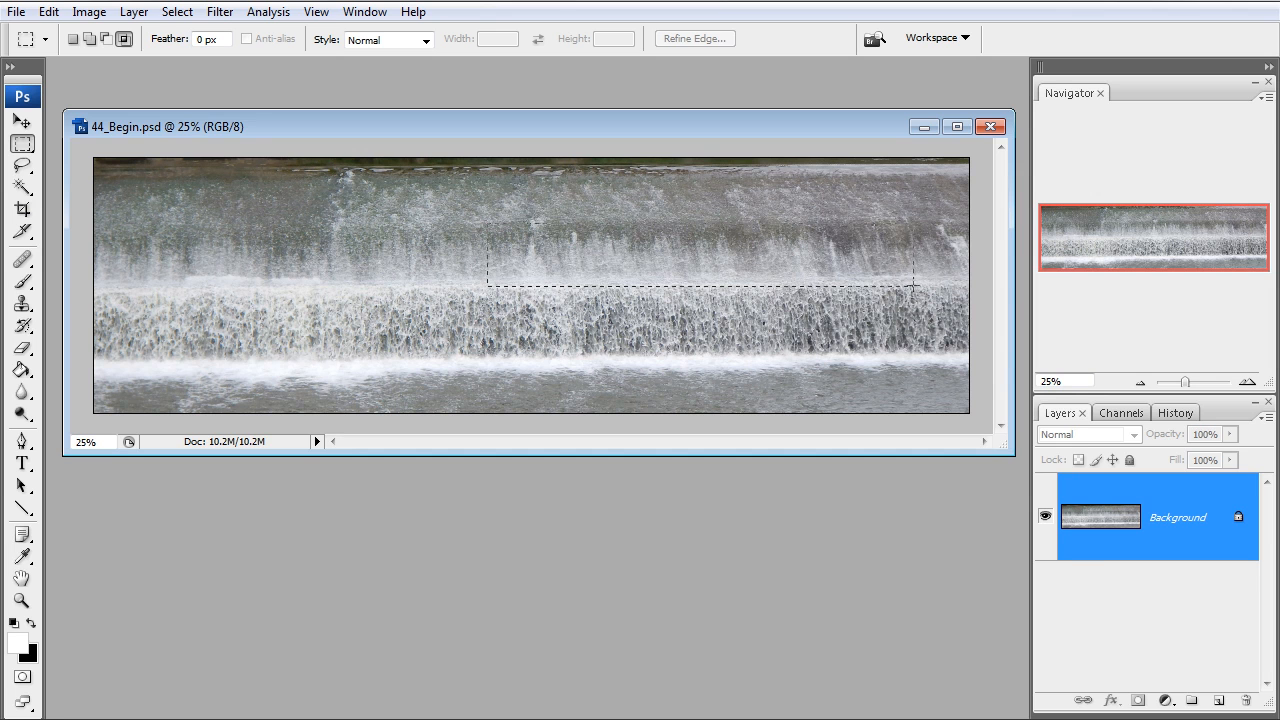
{"action": "left_click_drag", "start_coordinate": [911, 288], "coordinate": [910, 286]}
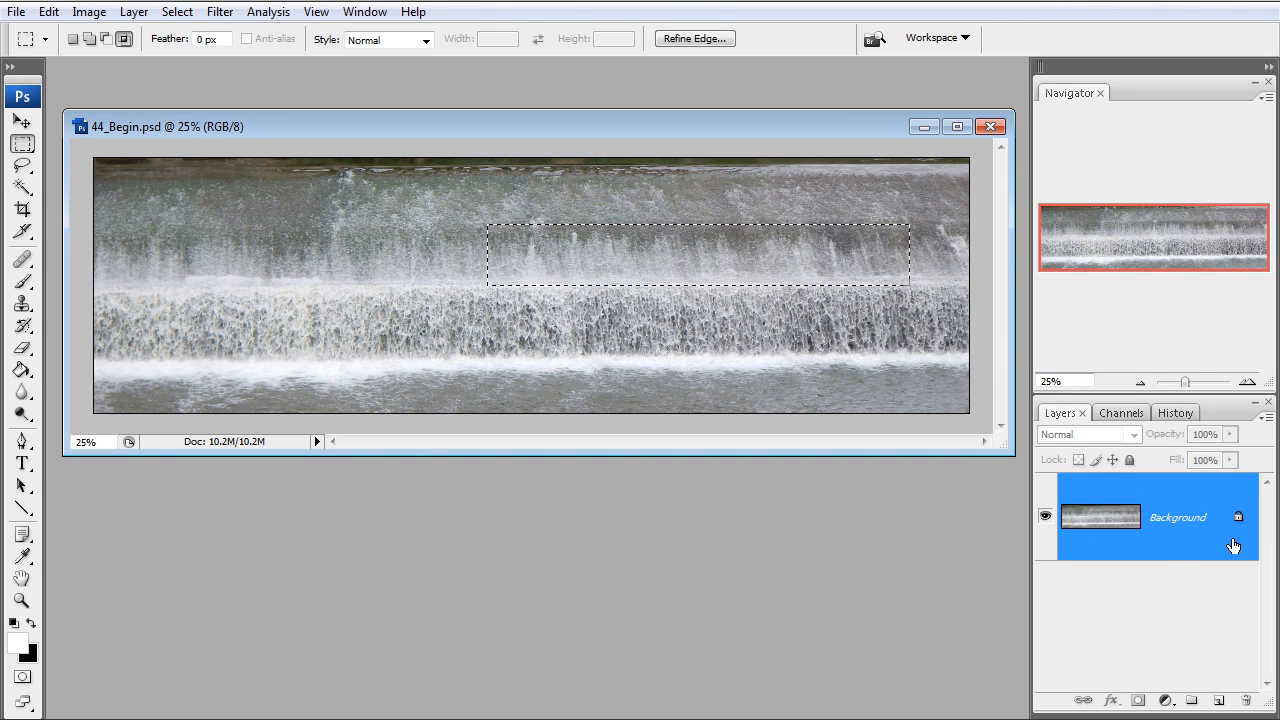
{"action": "double_click", "coordinate": [1179, 552]}
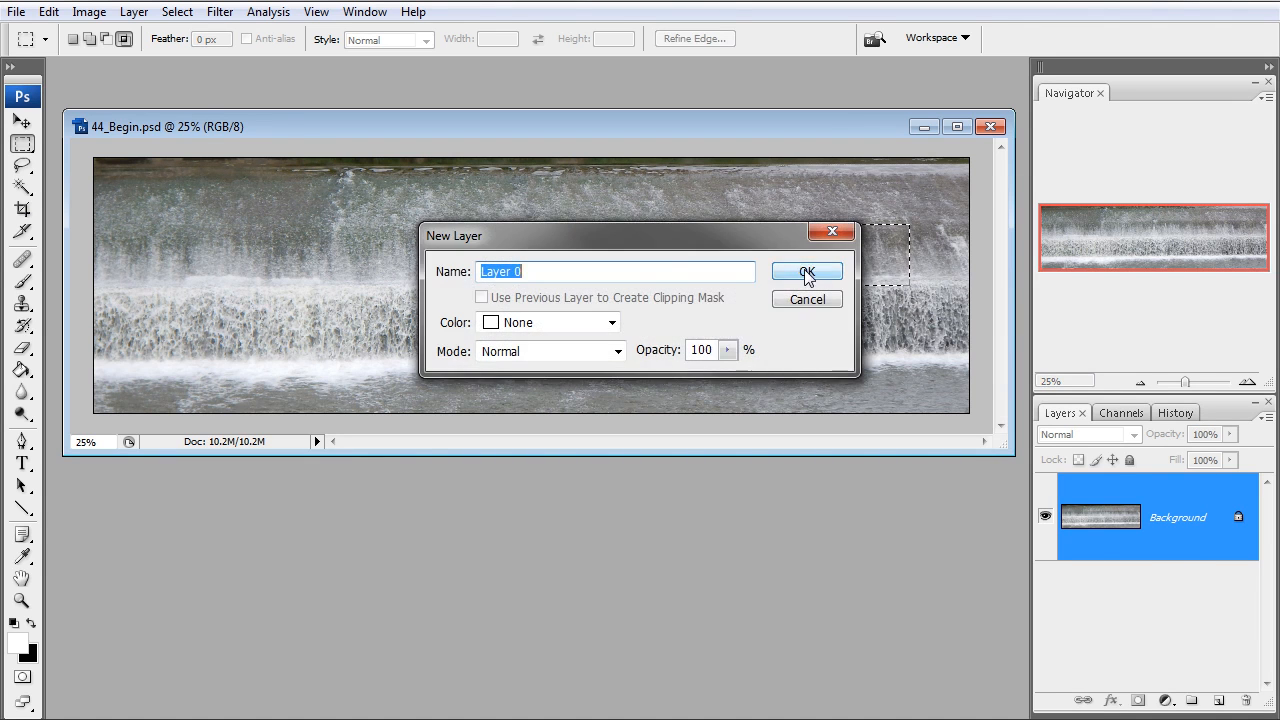
{"action": "left_click", "coordinate": [806, 273]}
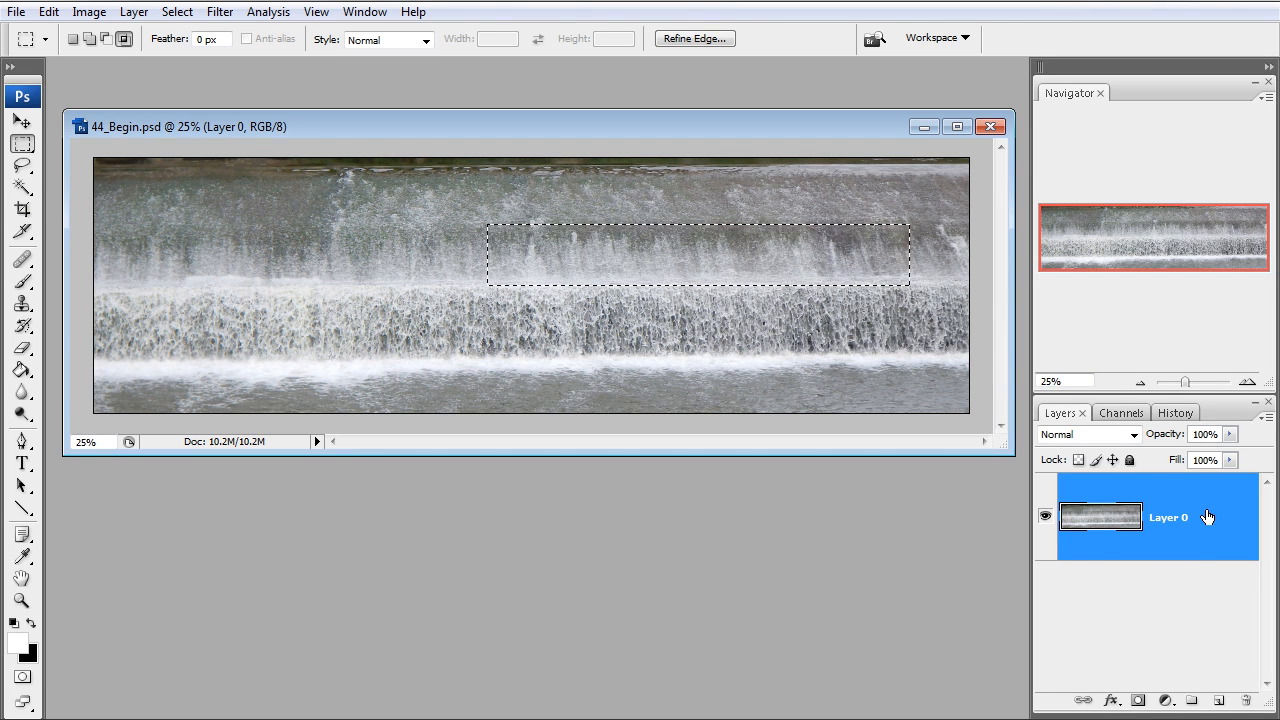
Invert the selection, delete the image around the waterfall strip and clear the selection
{"action": "left_click", "coordinate": [177, 12]}
{"action": "left_click", "coordinate": [208, 90]}
{"action": "key", "text": "Delete"}
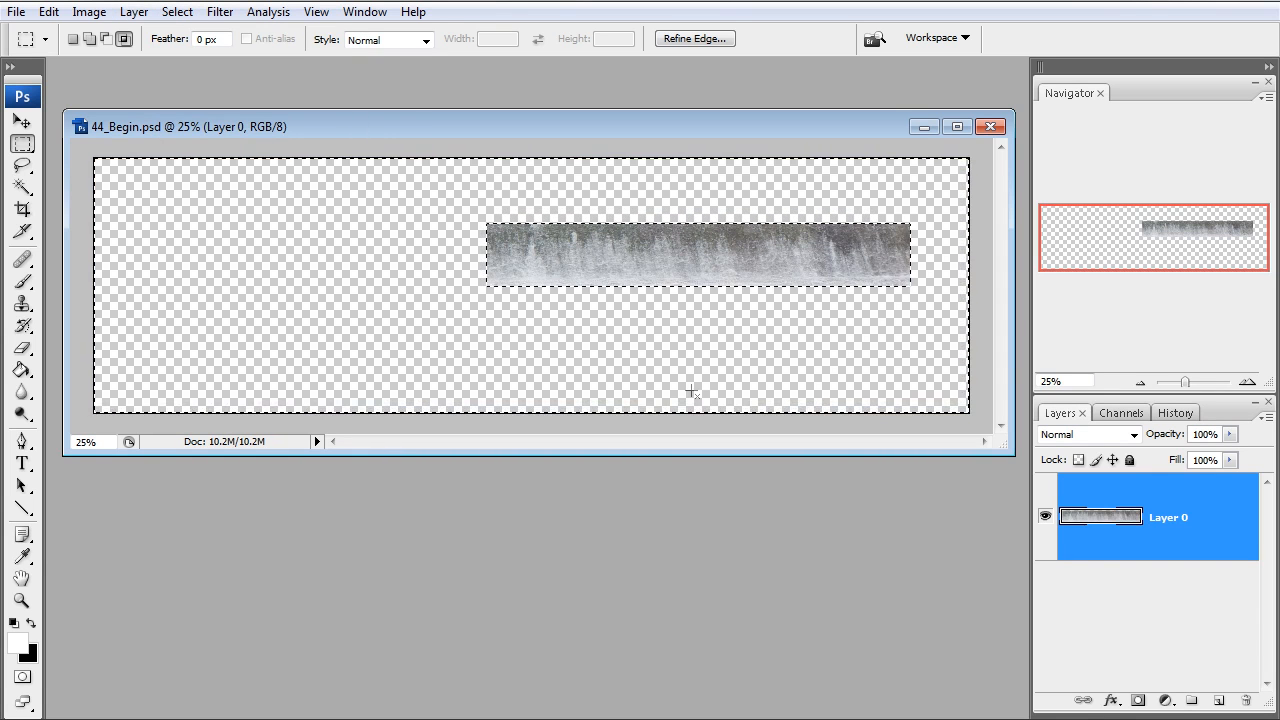
{"action": "key", "text": "ctrl+d"}
Move the waterfall strip to the left part of the canvas and enlarge the view to 50%
{"action": "left_click", "coordinate": [22, 122]}
{"action": "left_click_drag", "start_coordinate": [613, 244], "coordinate": [304, 278]}
{"action": "key", "text": "z"}
{"action": "left_click", "coordinate": [549, 297]}
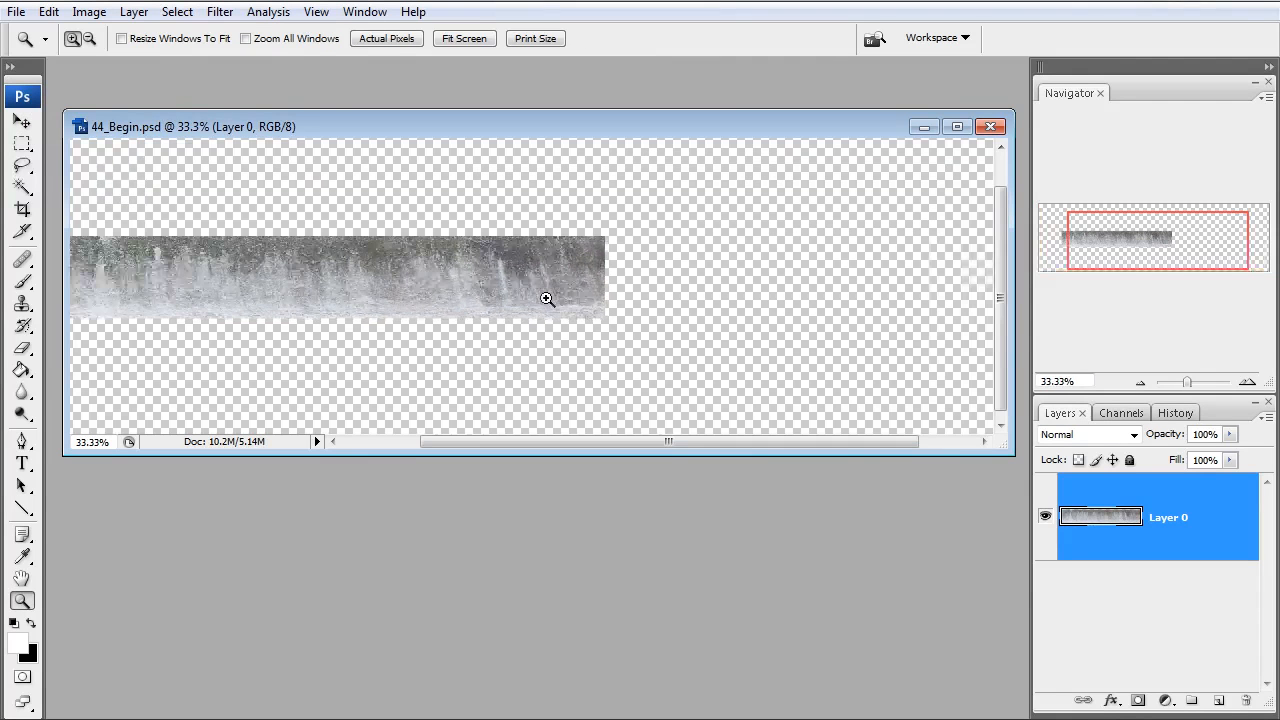
{"action": "left_click", "coordinate": [266, 266]}
{"action": "left_click", "coordinate": [22, 123]}
{"action": "left_click_drag", "start_coordinate": [629, 280], "coordinate": [556, 271]}
Distort the strip by pulling its lower-right corner inward to a horizontal skew of about -17.5° and adjusting its lower-left corner
{"action": "left_click_drag", "start_coordinate": [939, 352], "coordinate": [904, 350], "text": "ctrl"}
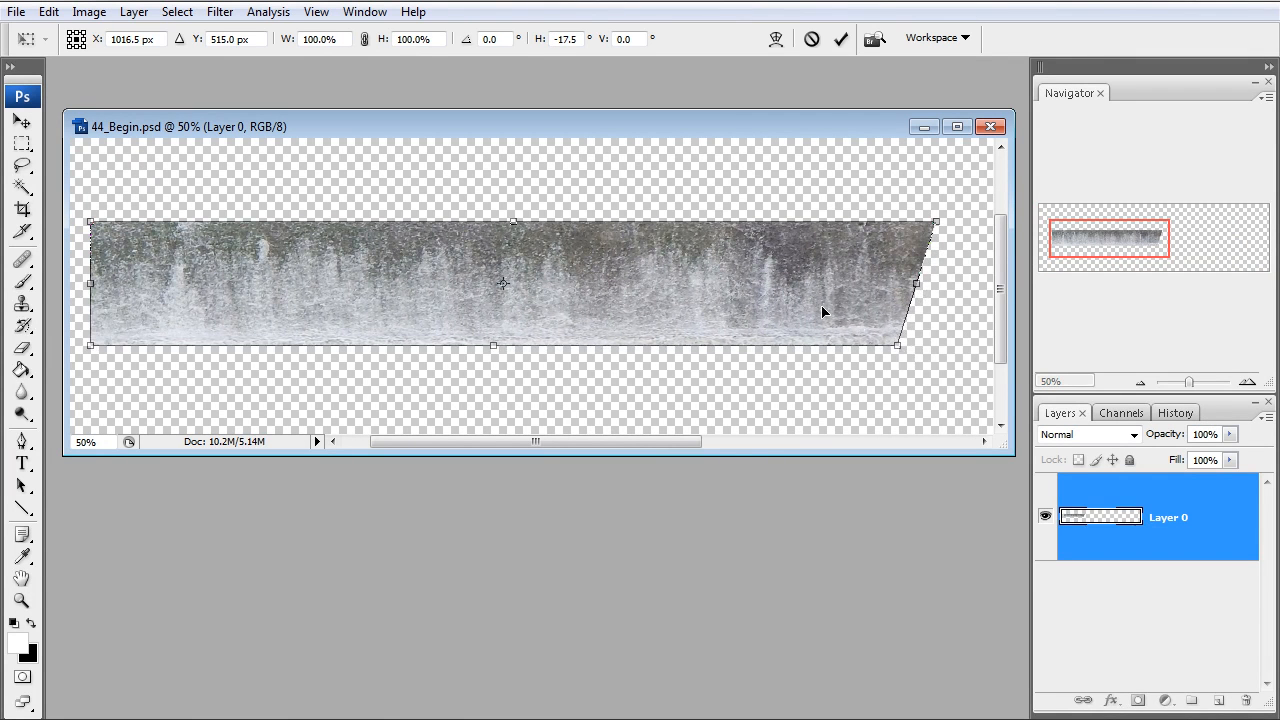
{"action": "key", "text": "Return"}
{"action": "key", "text": "ctrl+t"}
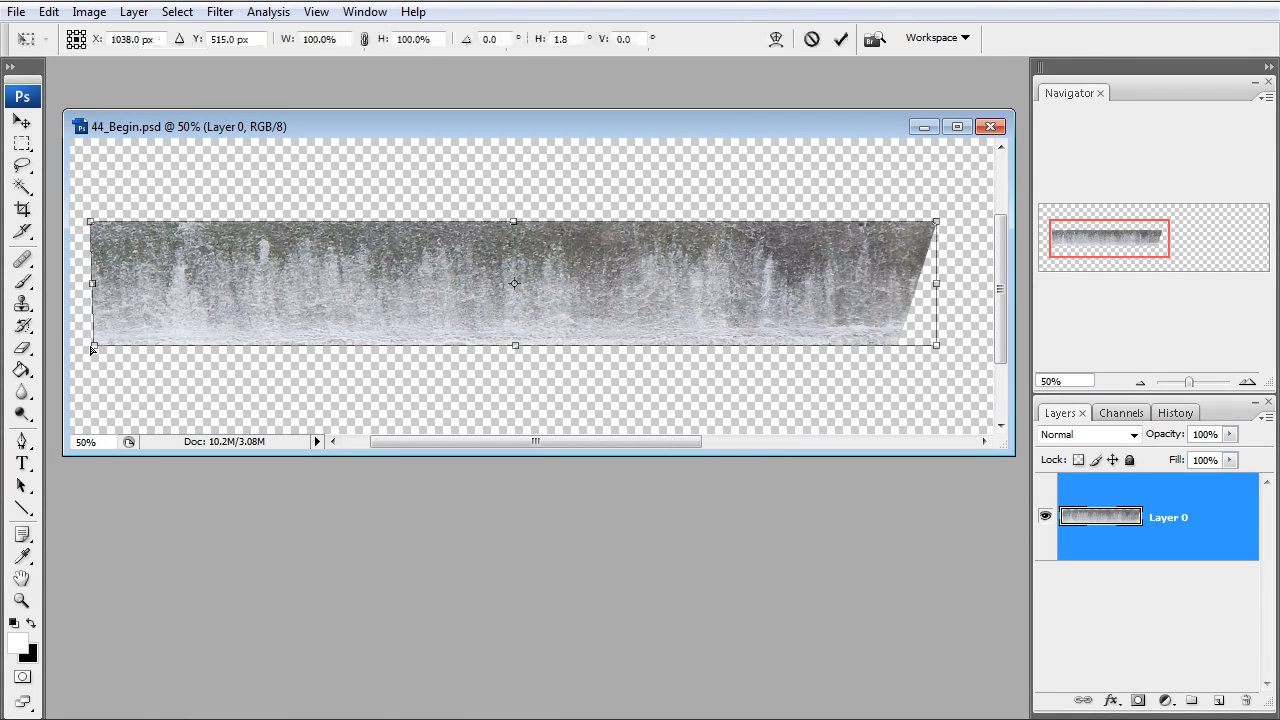
{"action": "key", "text": "Return"}
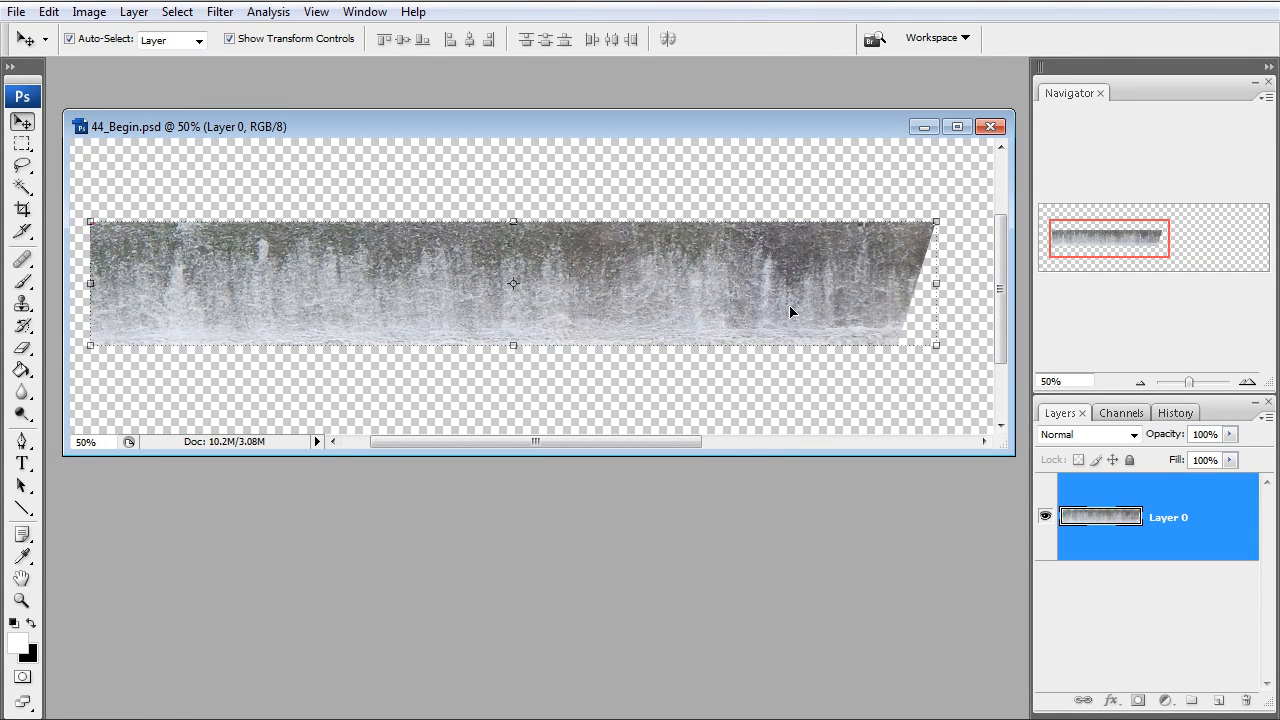
Crop the canvas to the rectangular part of the waterfall strip, leaving out its slanted end
{"action": "left_click", "coordinate": [22, 208]}
{"action": "left_click_drag", "start_coordinate": [90, 221], "coordinate": [895, 346]}
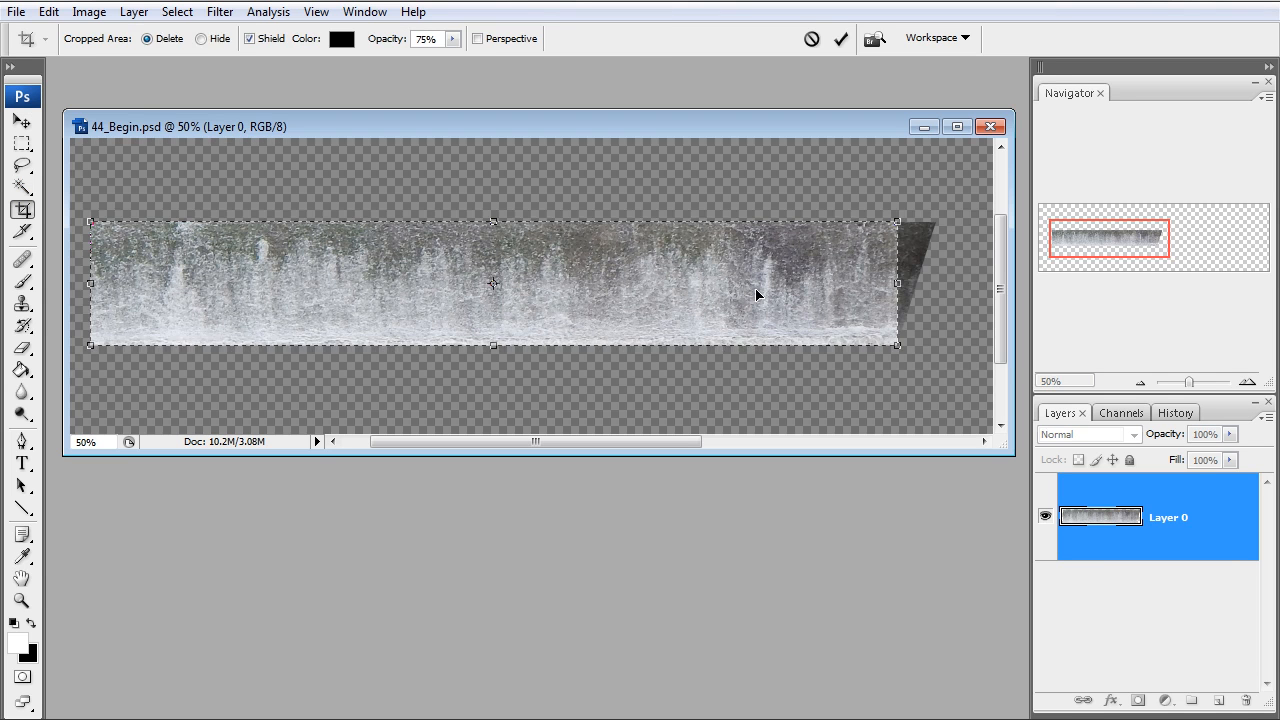
{"action": "key", "text": "Return"}
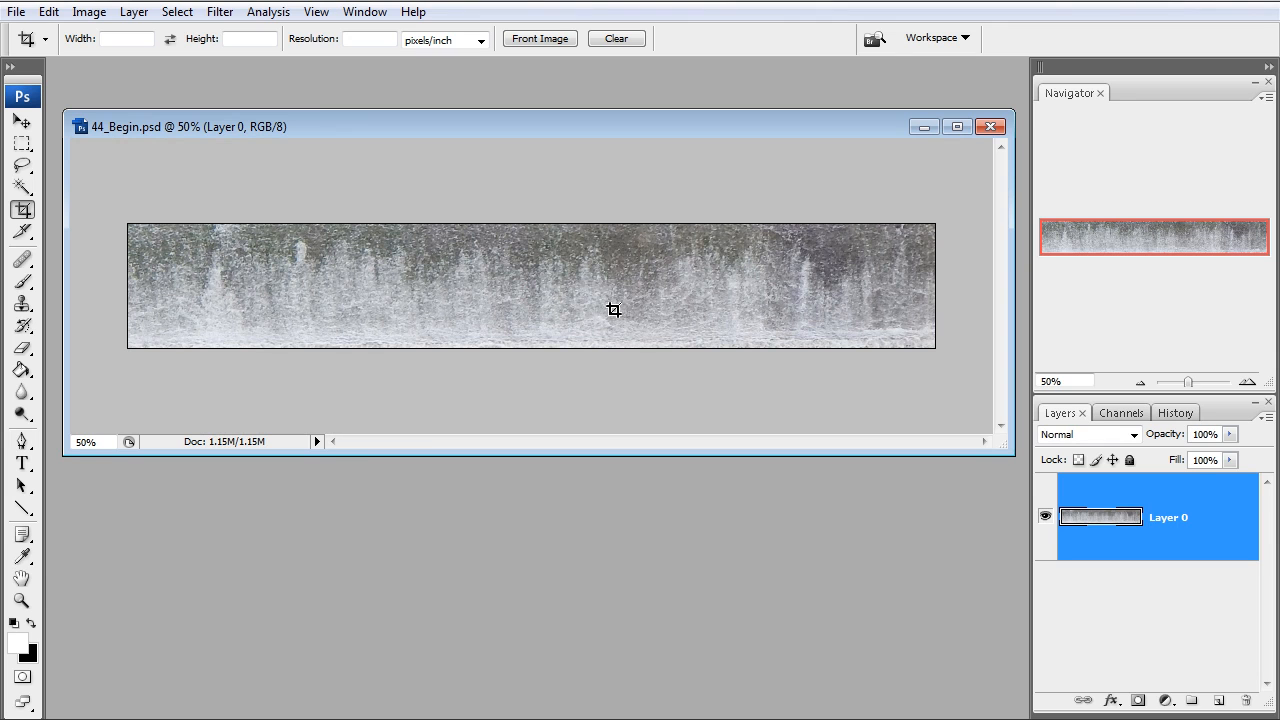
Add a new layer above Layer 0 and fill it with a vertical linear gradient from dark blue to lighter blue
{"action": "left_click", "coordinate": [1218, 700]}
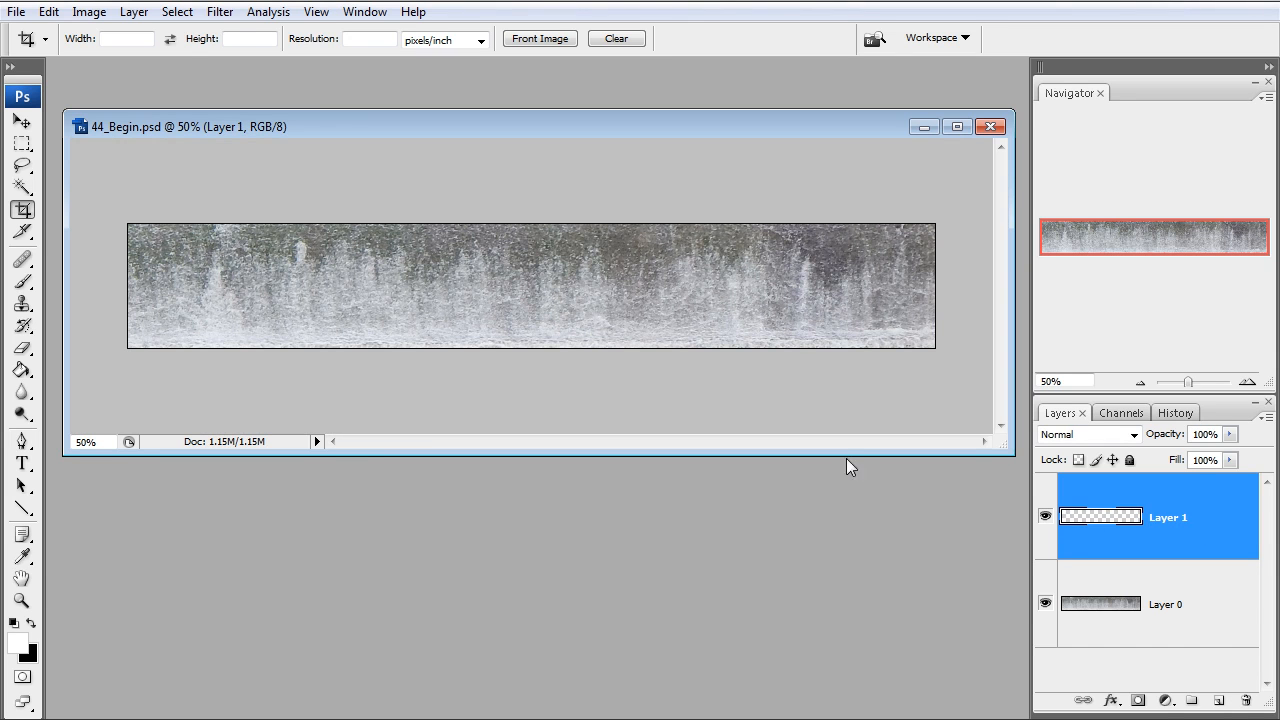
{"action": "left_click", "coordinate": [22, 370]}
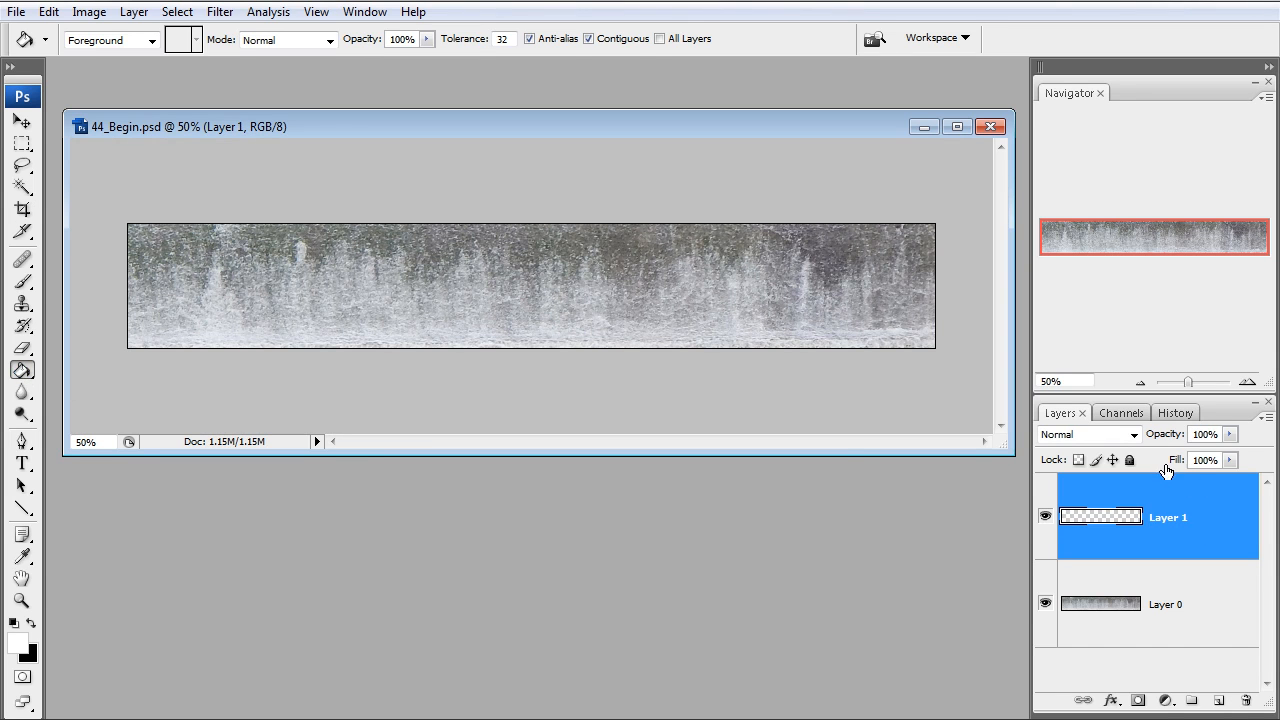
{"action": "right_click", "coordinate": [22, 370]}
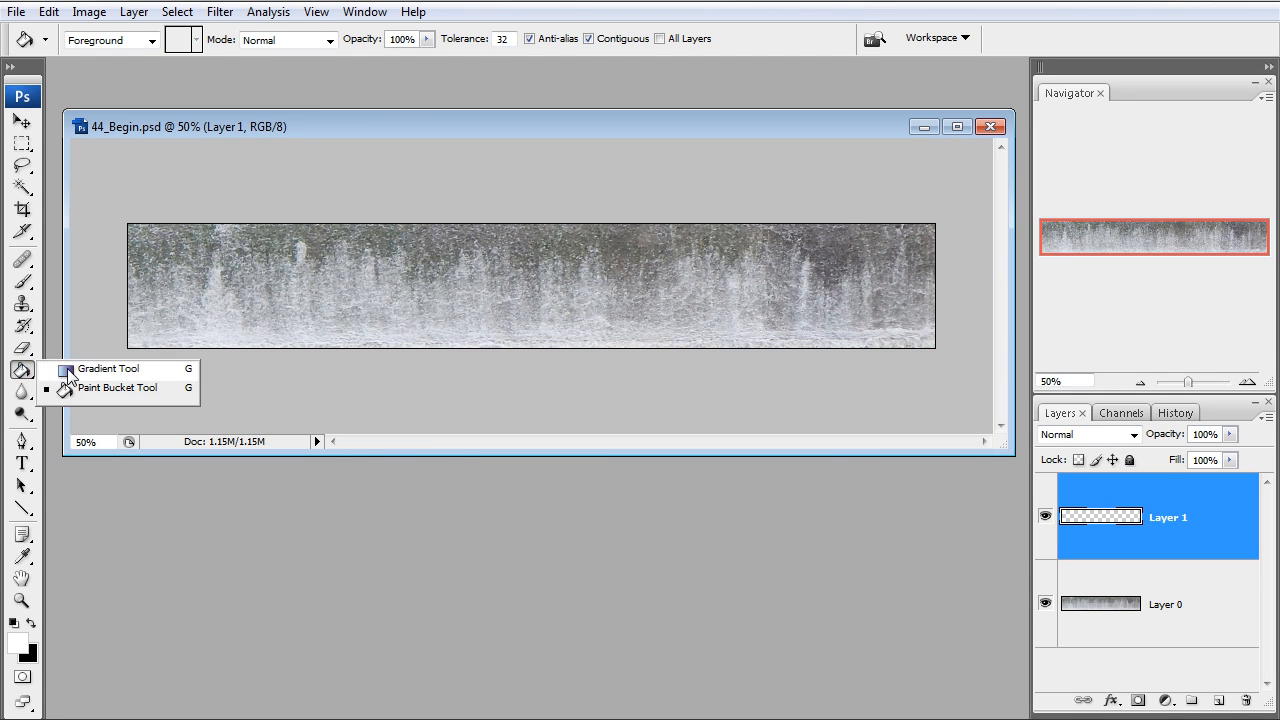
{"action": "left_click", "coordinate": [65, 367]}
{"action": "left_click", "coordinate": [100, 39]}
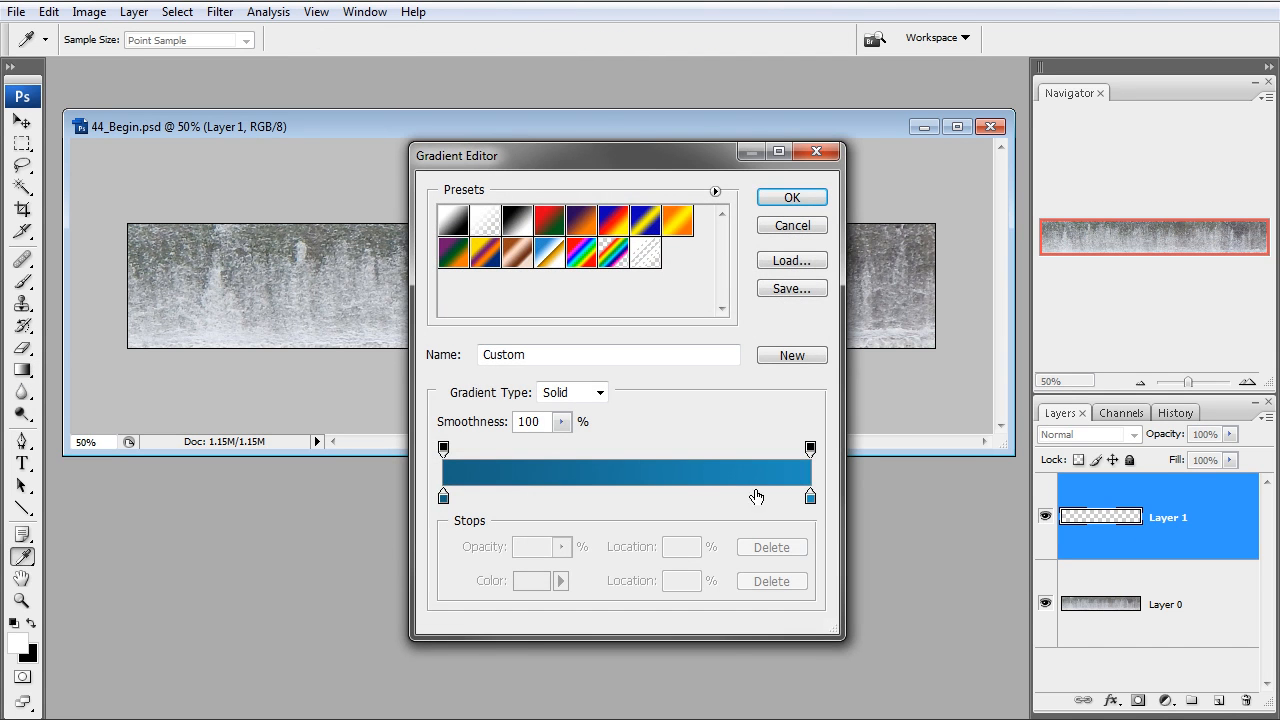
{"action": "left_click", "coordinate": [810, 497]}
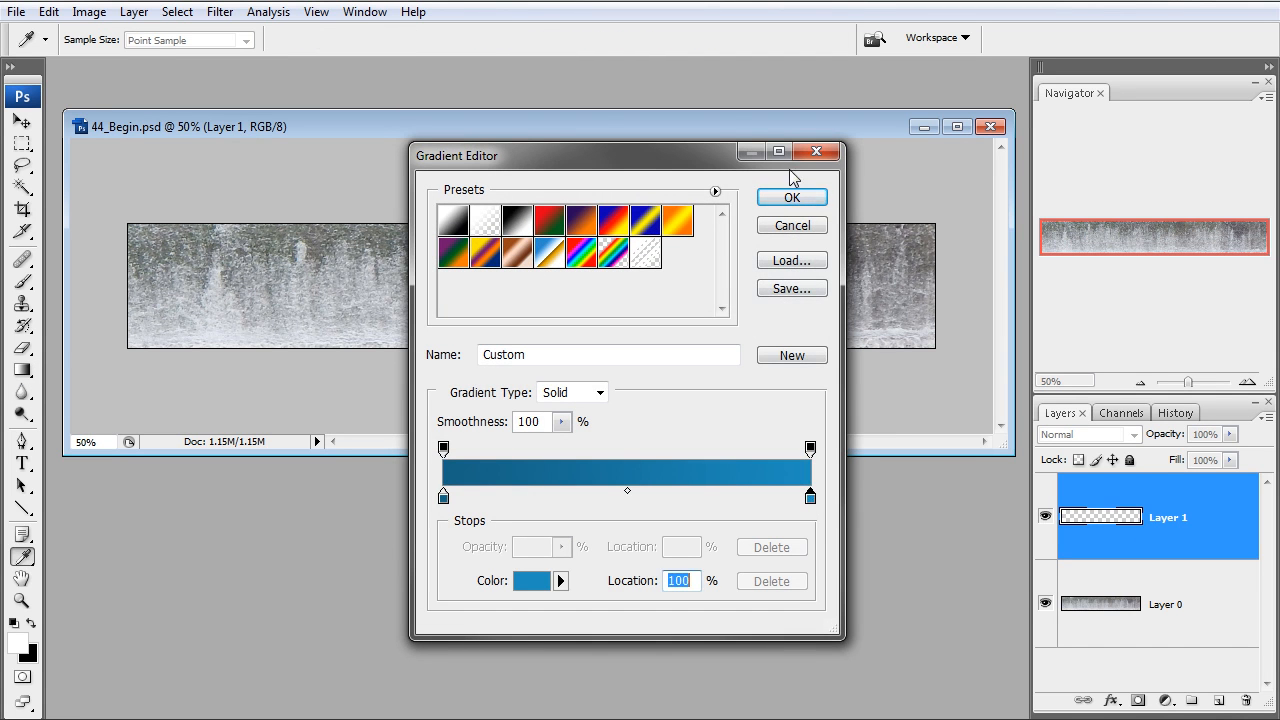
{"action": "left_click", "coordinate": [791, 197]}
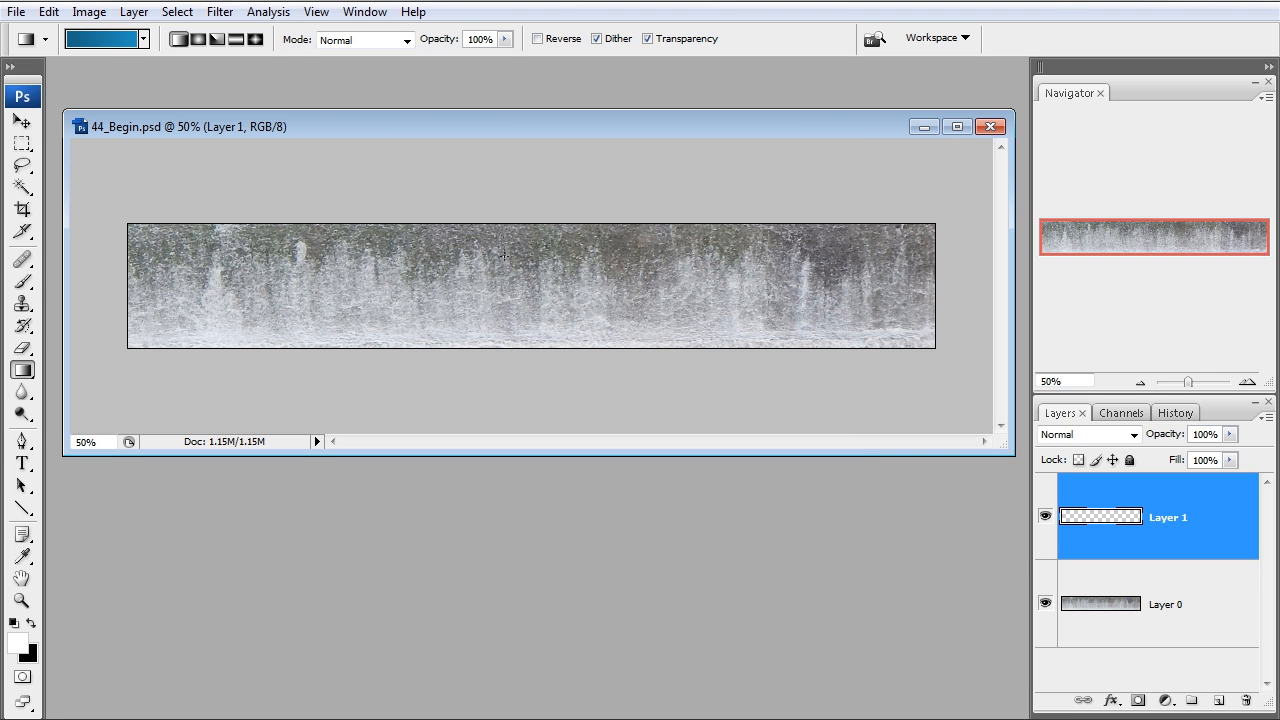
{"action": "left_click_drag", "start_coordinate": [506, 301], "coordinate": [502, 315]}
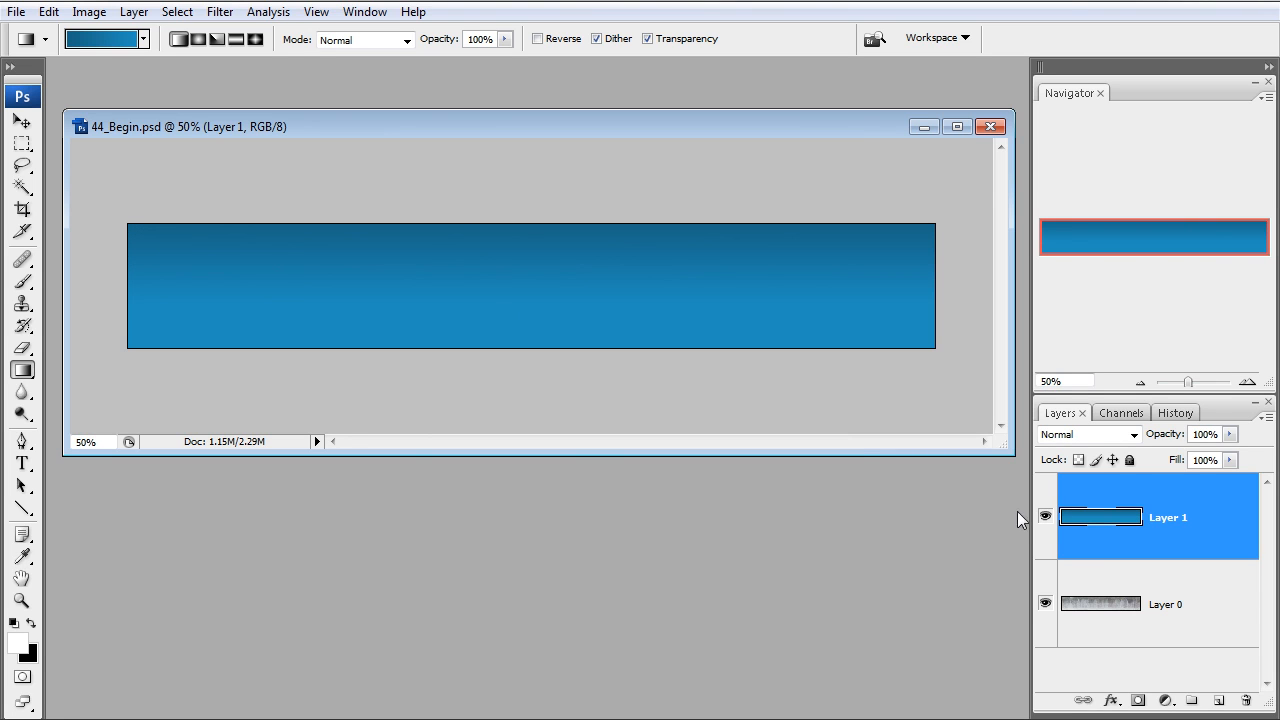
Shrink the blue gradient layer's height to 46.8%, keeping its upper edge in place, and apply the transformation
{"action": "left_click", "coordinate": [22, 120]}
{"action": "left_click_drag", "start_coordinate": [531, 348], "coordinate": [531, 281]}
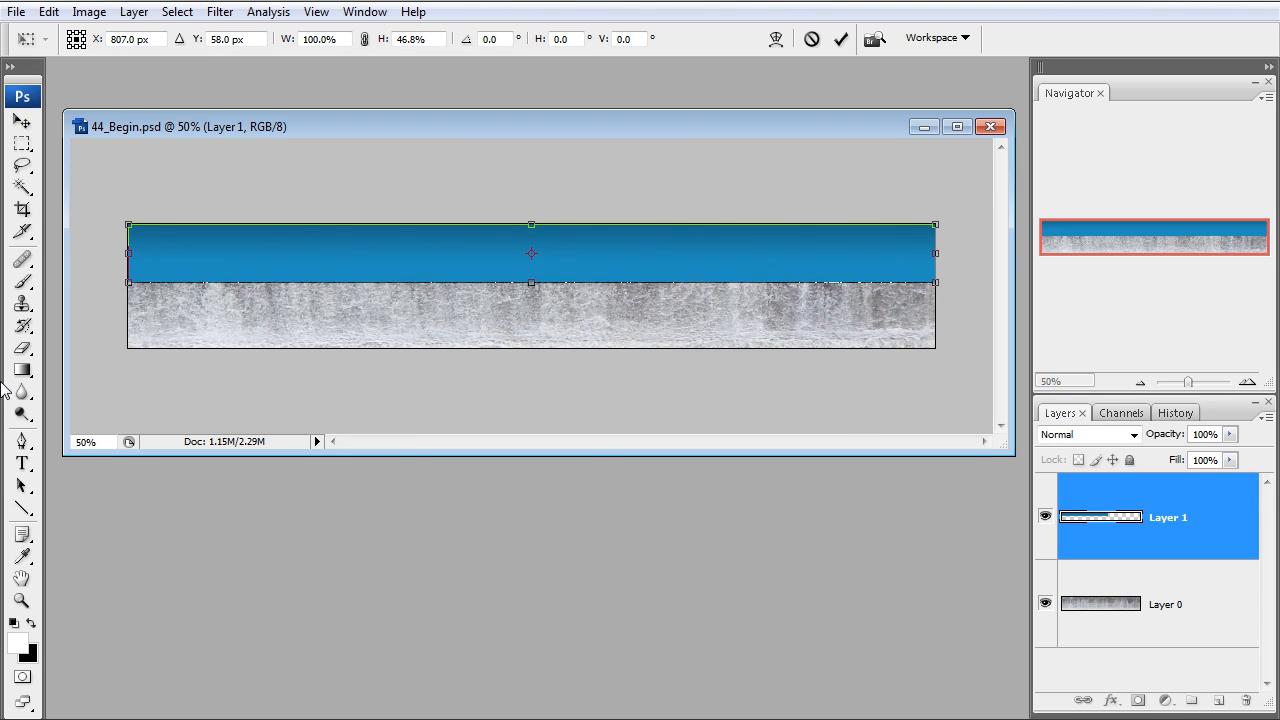
{"action": "left_click", "coordinate": [22, 348]}
{"action": "left_click", "coordinate": [576, 338]}
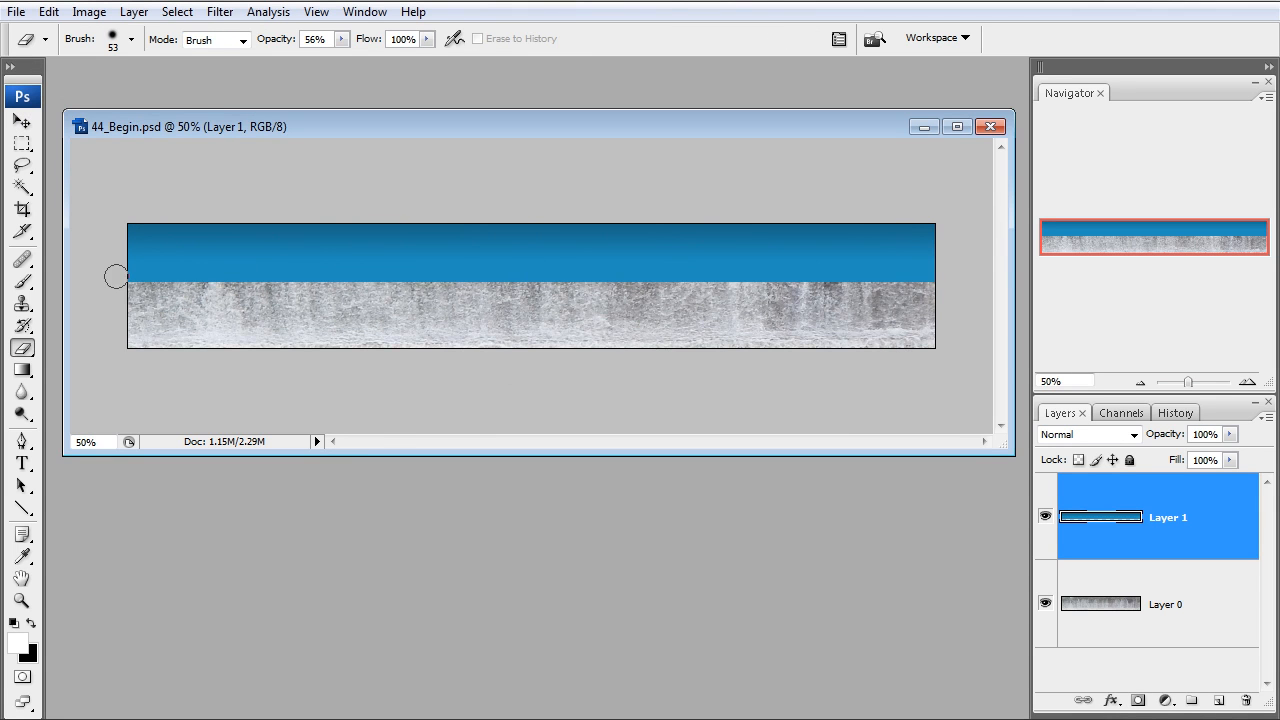
Soften the gradient layer's lower edge with the Eraser at 56% opacity, continuing at 15% opacity with a 121 px brush
{"action": "mouse_move", "coordinate": [177, 287]}
{"action": "left_mouse_down"}
{"action": "mouse_move", "coordinate": [940, 284]}
{"action": "mouse_move", "coordinate": [259, 287]}
{"action": "mouse_move", "coordinate": [135, 283]}
{"action": "mouse_move", "coordinate": [130, 264]}
{"action": "left_mouse_up"}
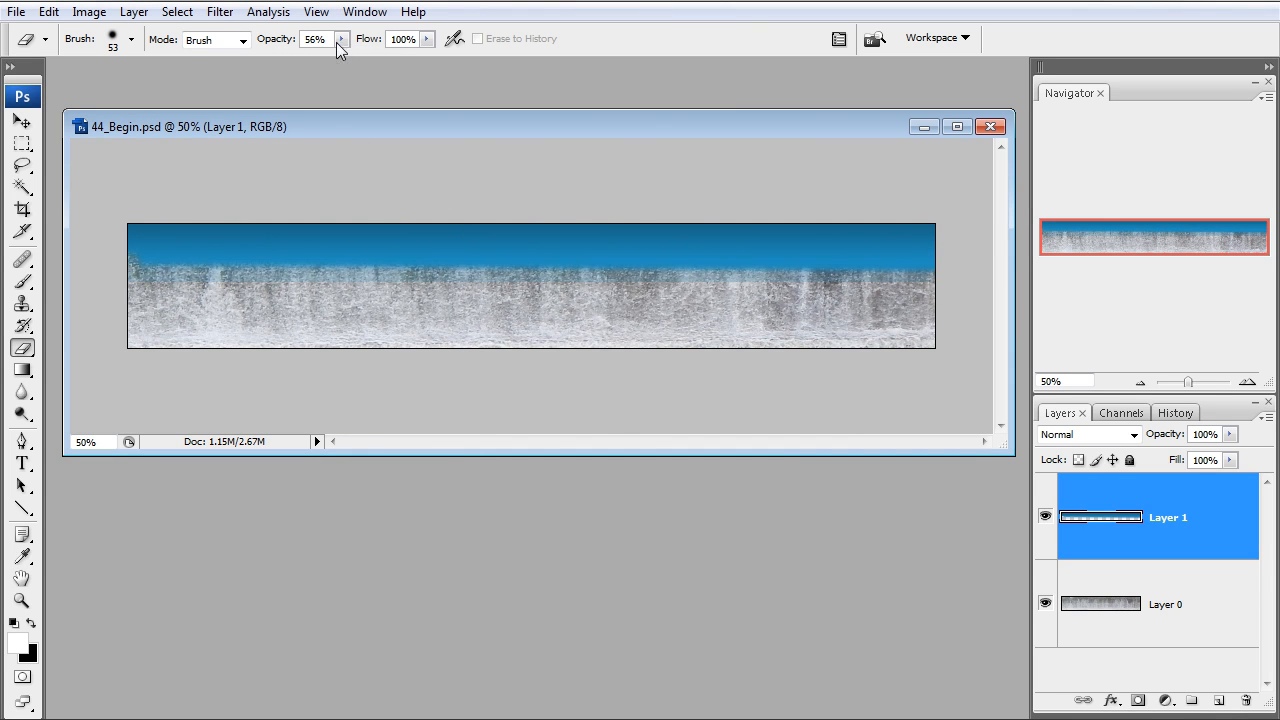
{"action": "left_click", "coordinate": [340, 40]}
{"action": "left_click_drag", "start_coordinate": [303, 57], "coordinate": [301, 57]}
{"action": "right_click", "coordinate": [190, 288]}
{"action": "left_click_drag", "start_coordinate": [282, 331], "coordinate": [316, 329]}
{"action": "left_click", "coordinate": [165, 274]}
{"action": "mouse_move", "coordinate": [137, 266]}
{"action": "left_mouse_down"}
{"action": "mouse_move", "coordinate": [858, 262]}
{"action": "mouse_move", "coordinate": [974, 274]}
{"action": "mouse_move", "coordinate": [100, 263]}
{"action": "mouse_move", "coordinate": [921, 262]}
{"action": "left_mouse_up"}
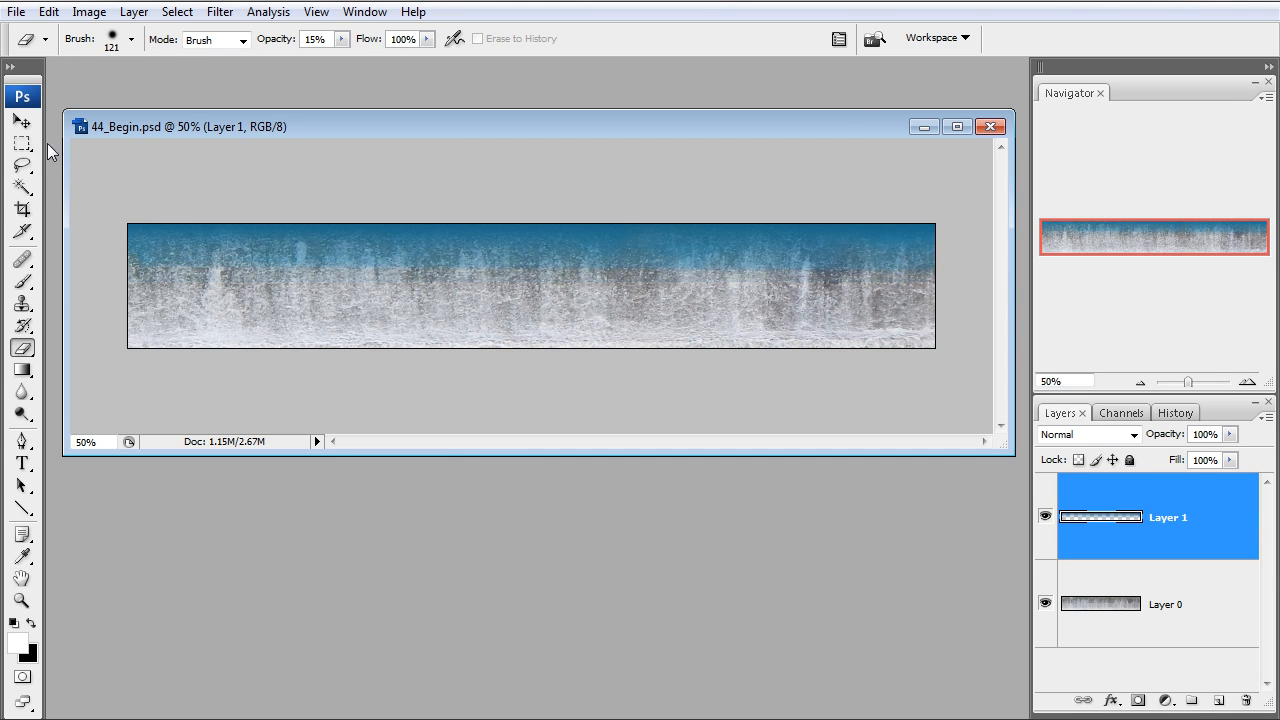
Stretch the blue layer downward to 155.2% height and lightly erase its lower area with the 15% Eraser
{"action": "left_click", "coordinate": [22, 121]}
{"action": "left_click_drag", "start_coordinate": [533, 283], "coordinate": [531, 314]}
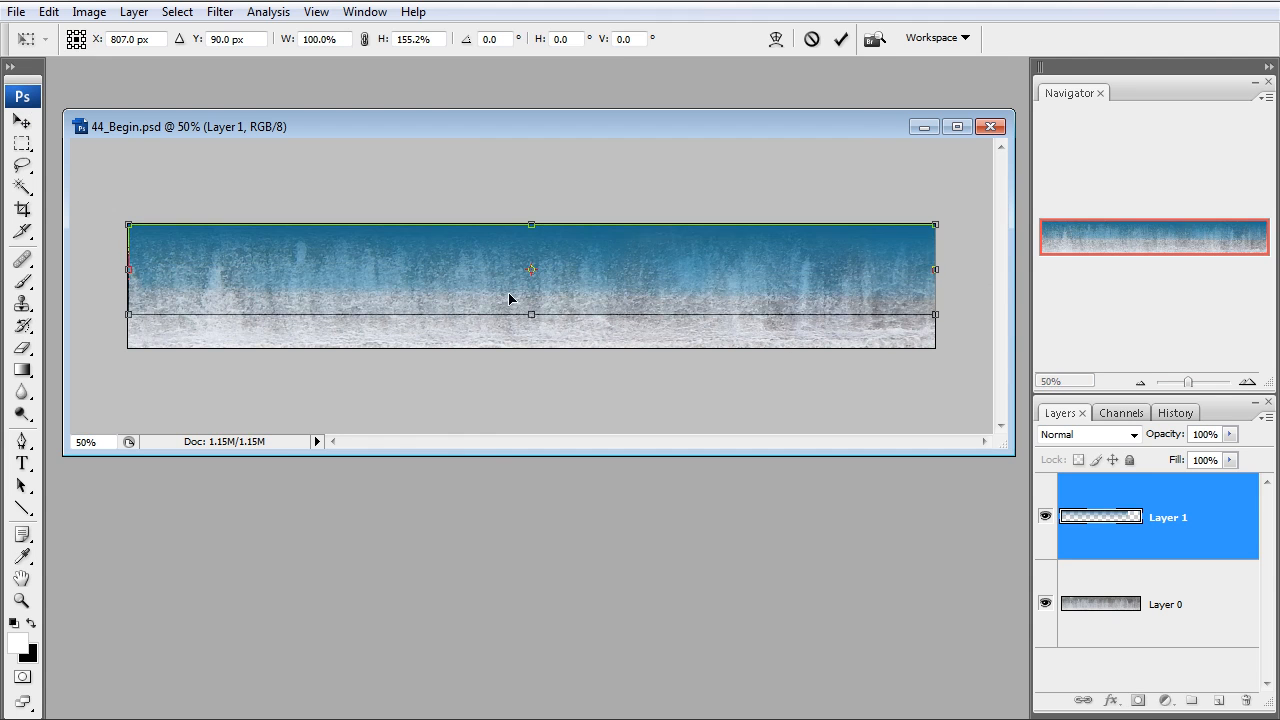
{"action": "key", "text": "Return"}
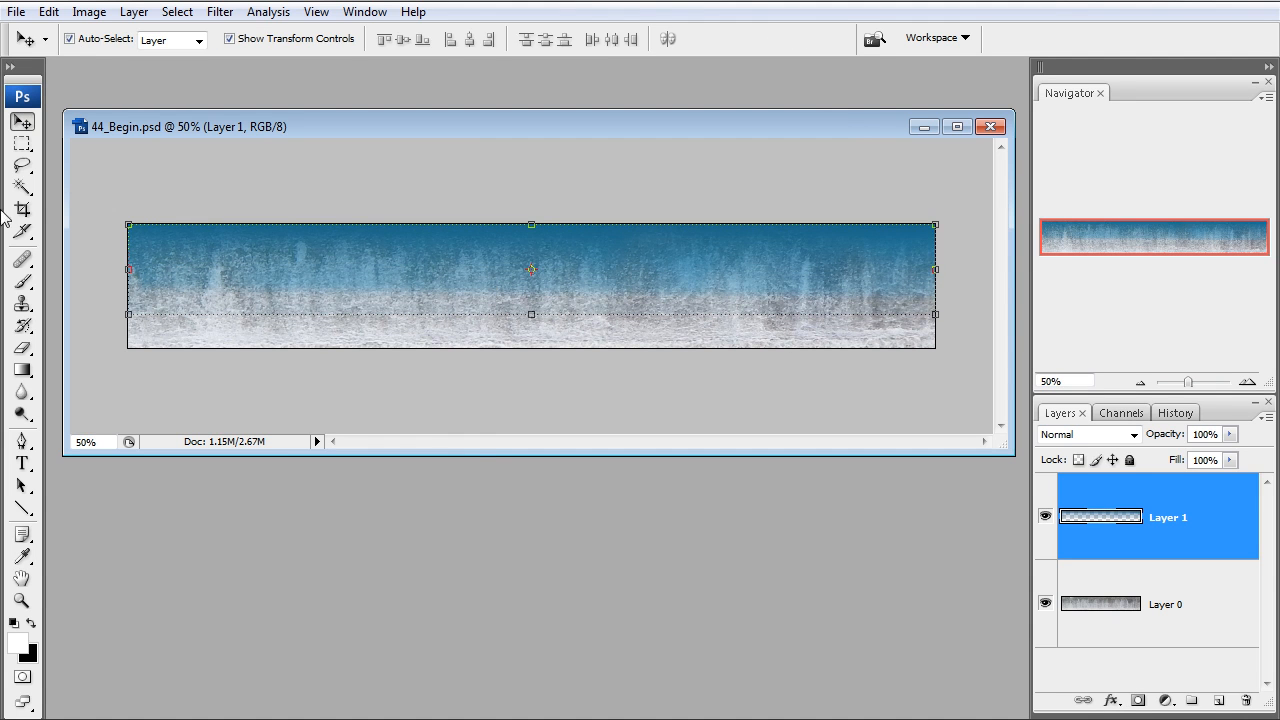
{"action": "left_click", "coordinate": [22, 282]}
{"action": "left_click", "coordinate": [23, 348]}
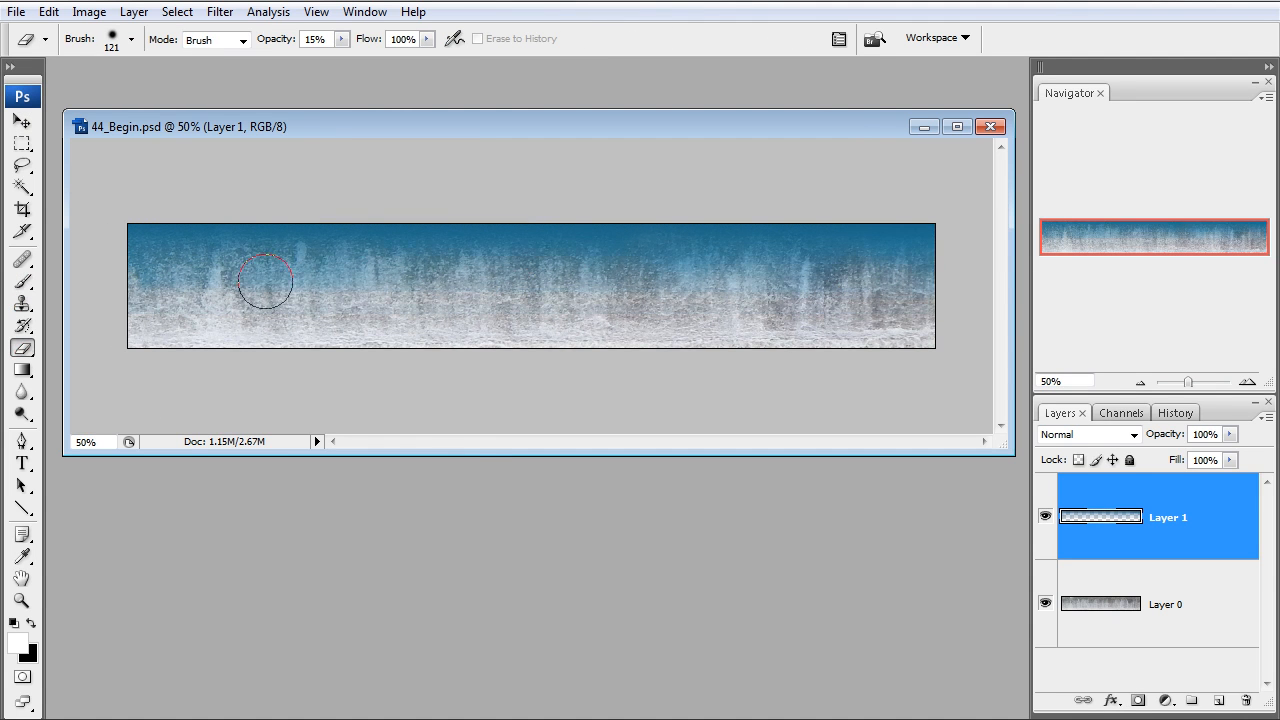
{"action": "left_click_drag", "start_coordinate": [64, 266], "coordinate": [57, 215]}
Try blend modes from Lighten through Overlay, Soft Light, Hard Light and Difference to Color on the blue layer
{"action": "left_click", "coordinate": [1078, 436]}
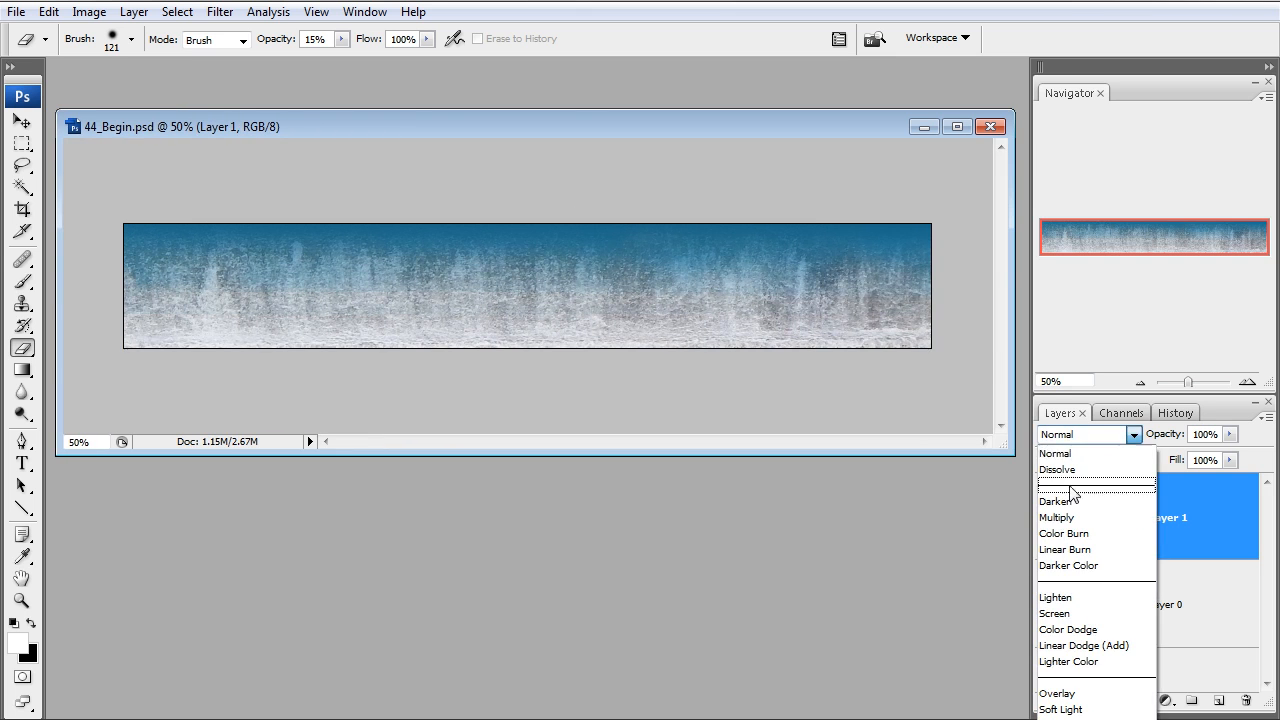
{"action": "left_click", "coordinate": [1071, 599]}
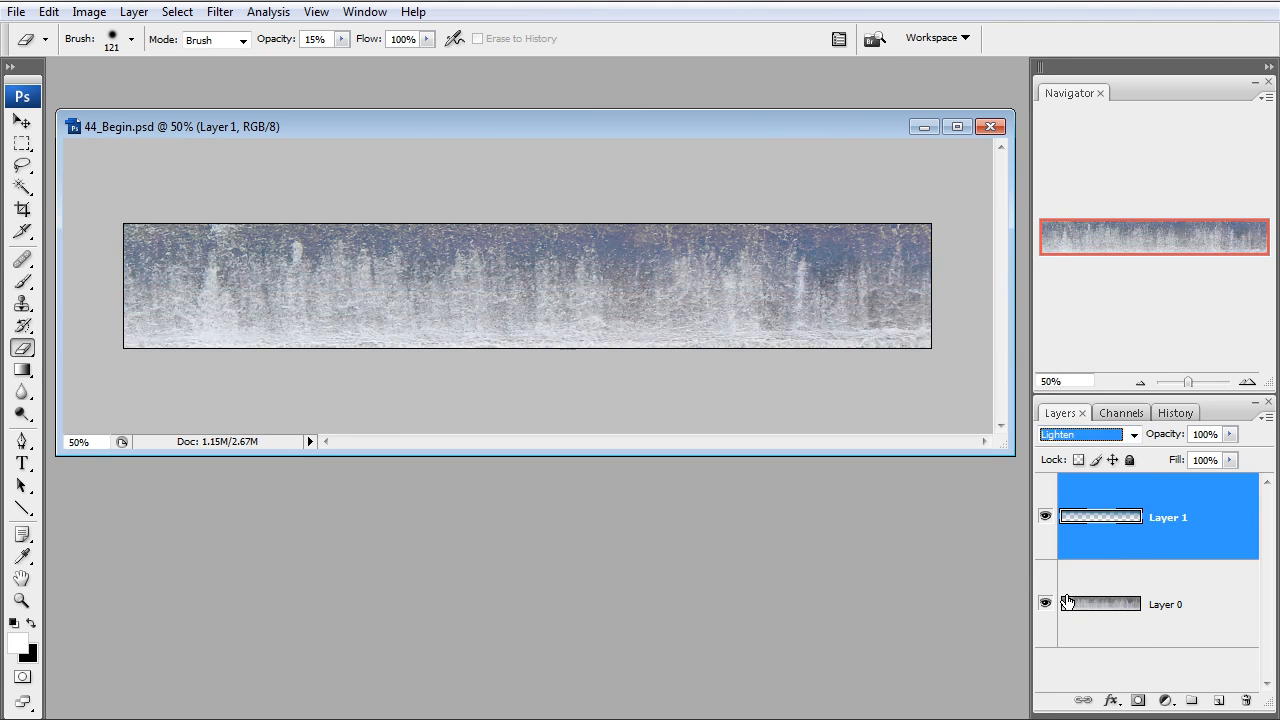
{"action": "key", "text": "Down"}
{"action": "key", "text": "Down"}
{"action": "key", "text": "Down"}
{"action": "key", "text": "Down"}
{"action": "key", "text": "Down"}
{"action": "key", "text": "Down"}
{"action": "key", "text": "Down"}
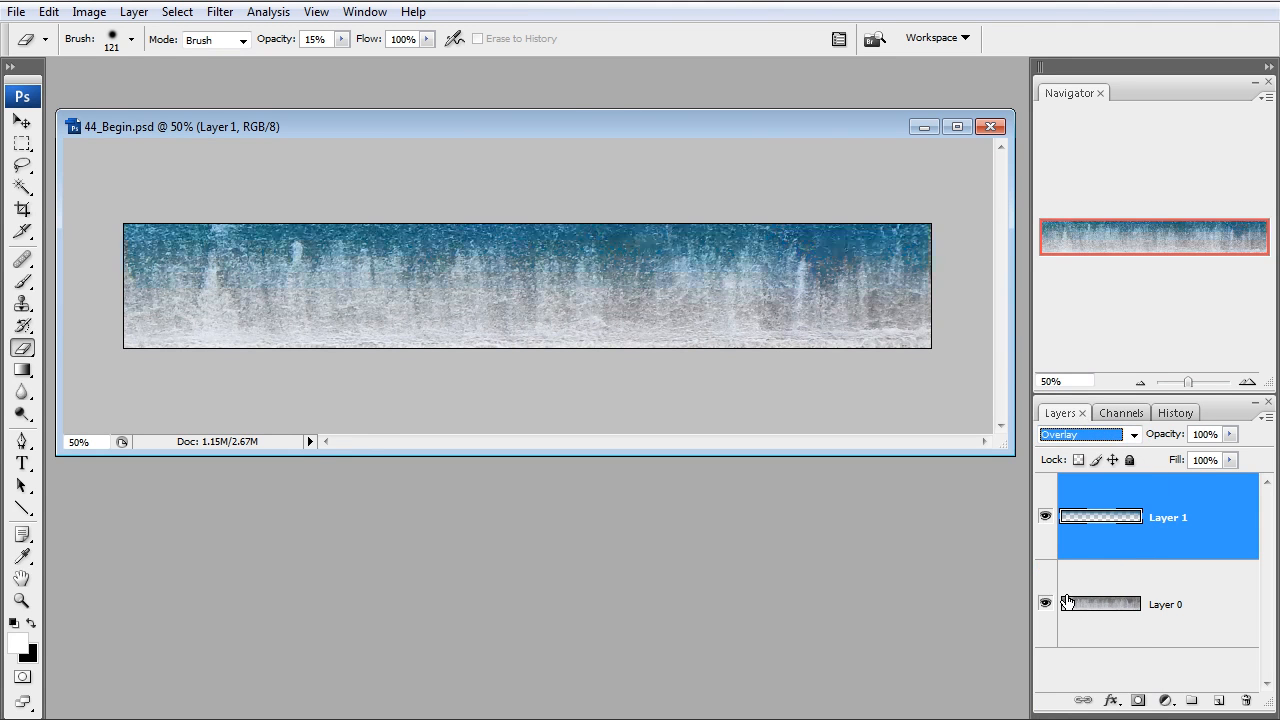
{"action": "key", "text": "Up"}
{"action": "key", "text": "Down"}
{"action": "key", "text": "Up"}
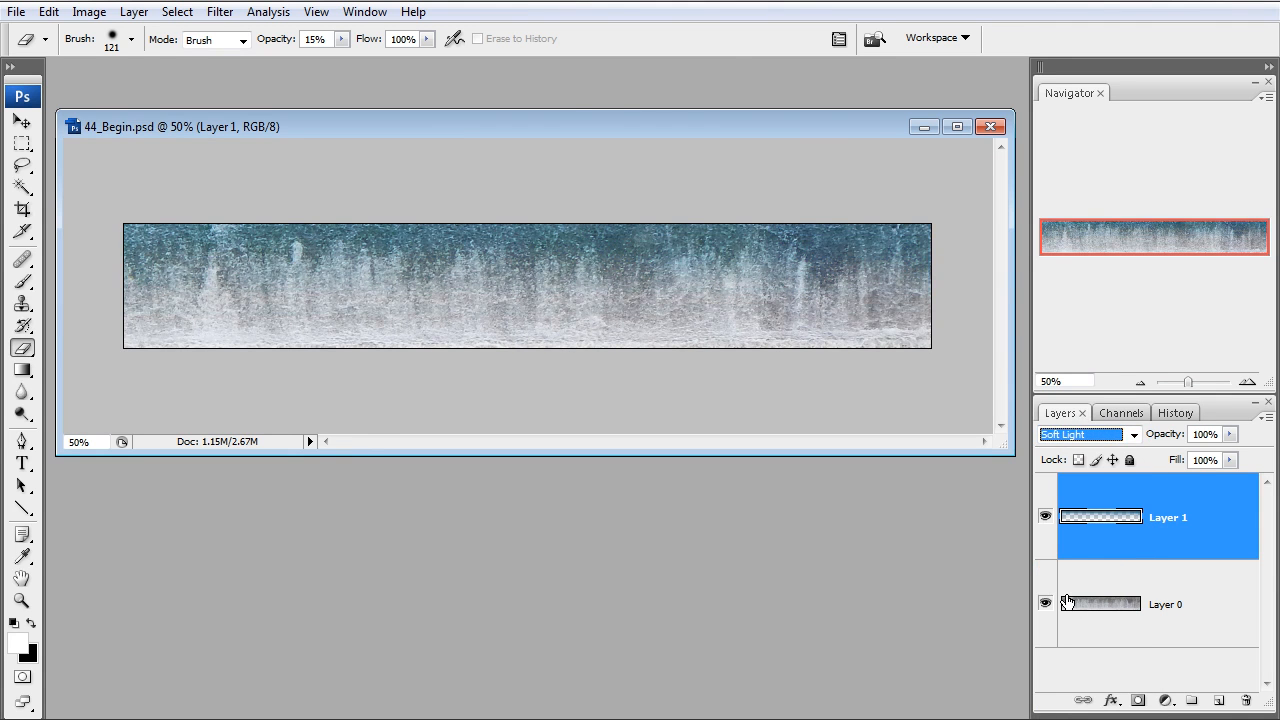
{"action": "key", "text": "Down"}
{"action": "key", "text": "Down"}
{"action": "key", "text": "Down"}
{"action": "key", "text": "Down"}
{"action": "key", "text": "Down"}
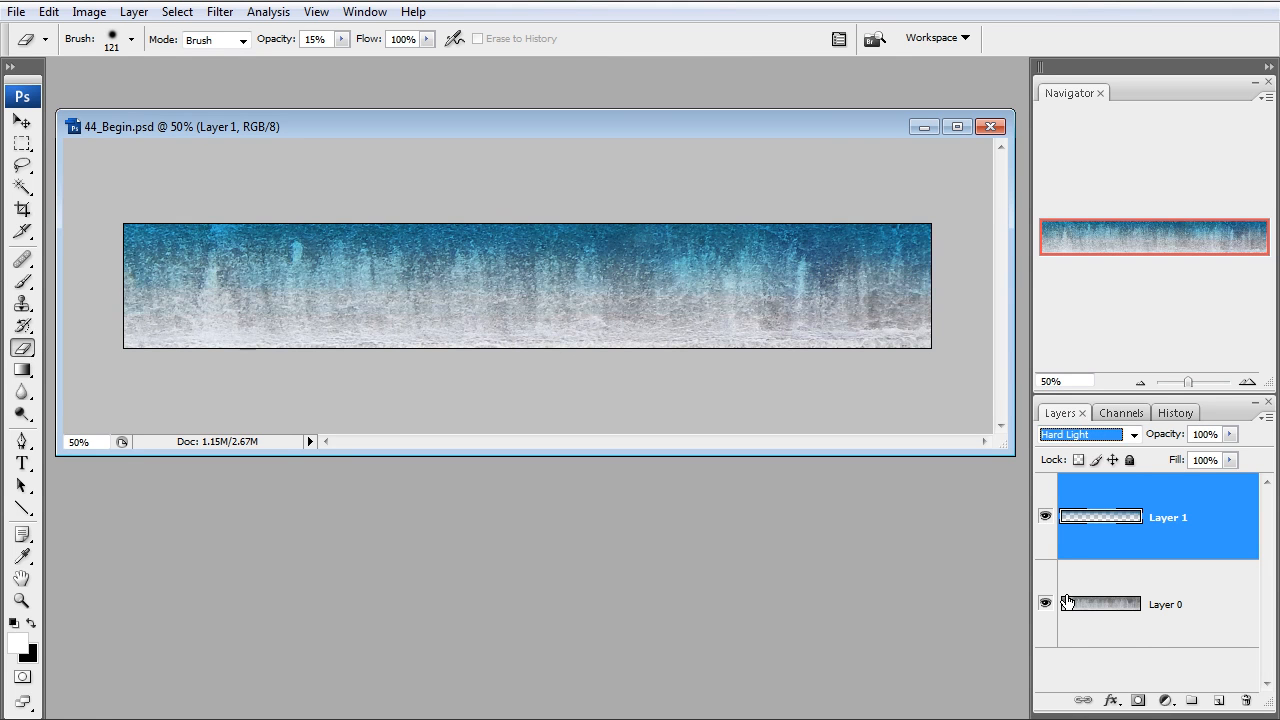
{"action": "key", "text": "Down"}
{"action": "key", "text": "Down"}
{"action": "key", "text": "Down"}
{"action": "key", "text": "Down"}
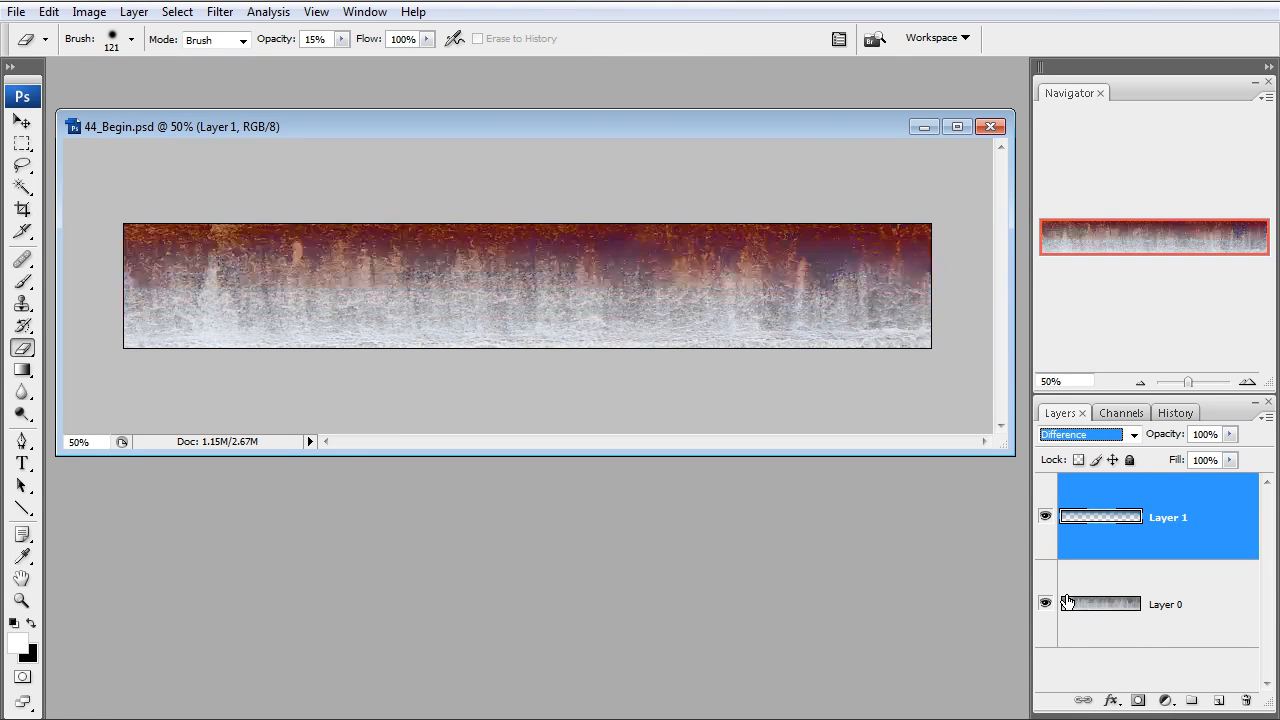
{"action": "key", "text": "Up"}
Compare the blue layer's blend modes from Darken through Multiply and Screen, and set it to Soft Light
{"action": "left_click", "coordinate": [1088, 440]}
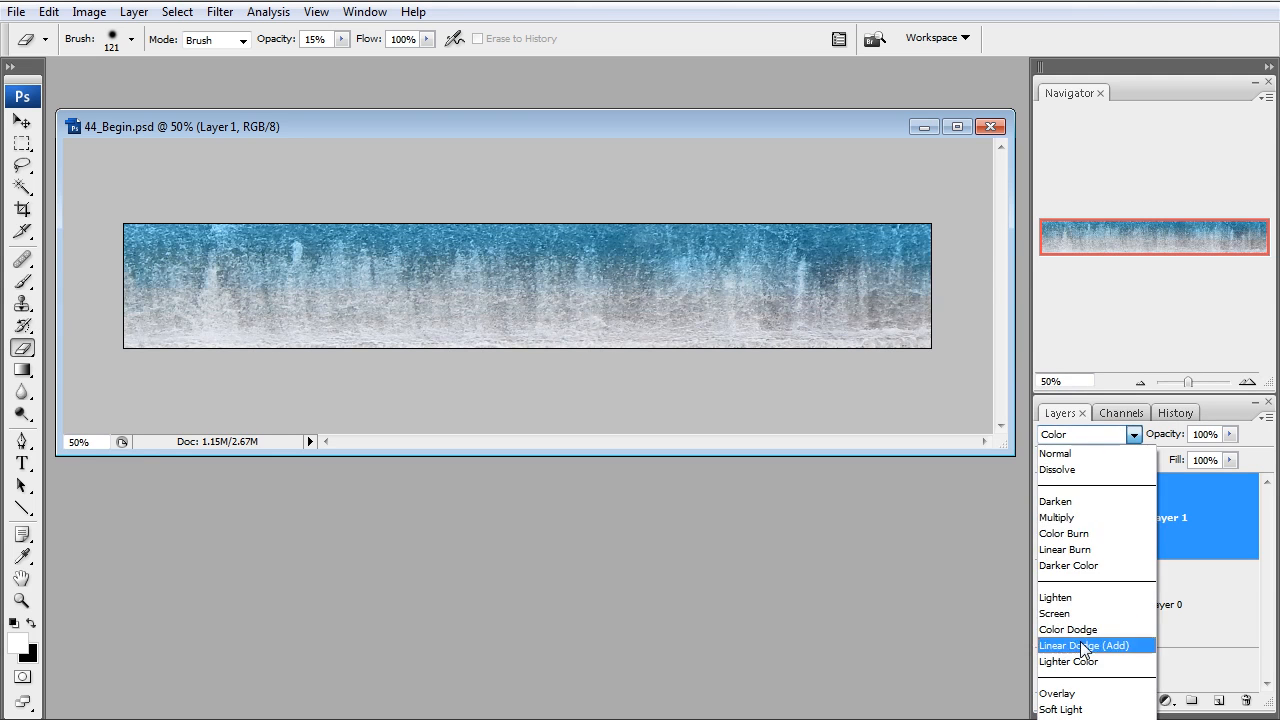
{"action": "left_click", "coordinate": [1060, 503]}
{"action": "key", "text": "Down"}
{"action": "key", "text": "Down"}
{"action": "key", "text": "Down"}
{"action": "key", "text": "Down"}
{"action": "key", "text": "Down"}
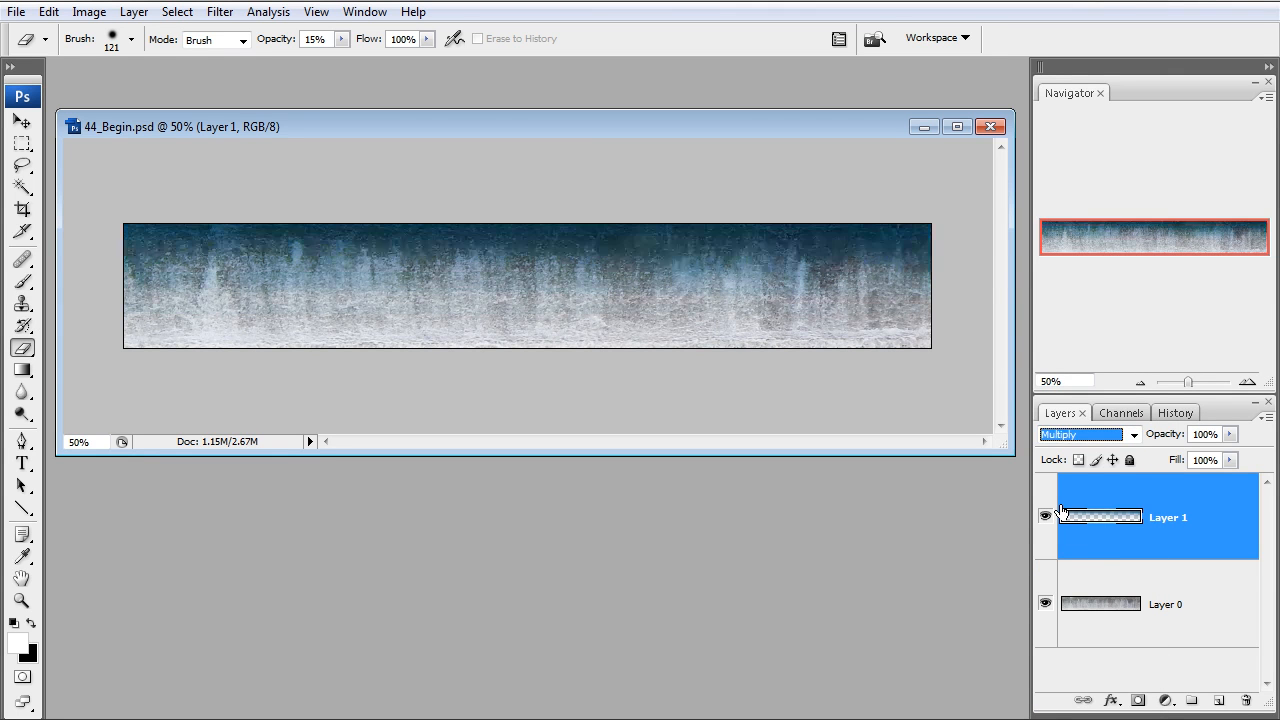
{"action": "key", "text": "Down"}
{"action": "key", "text": "Down"}
{"action": "key", "text": "Down"}
{"action": "key", "text": "Down"}
{"action": "key", "text": "Down"}
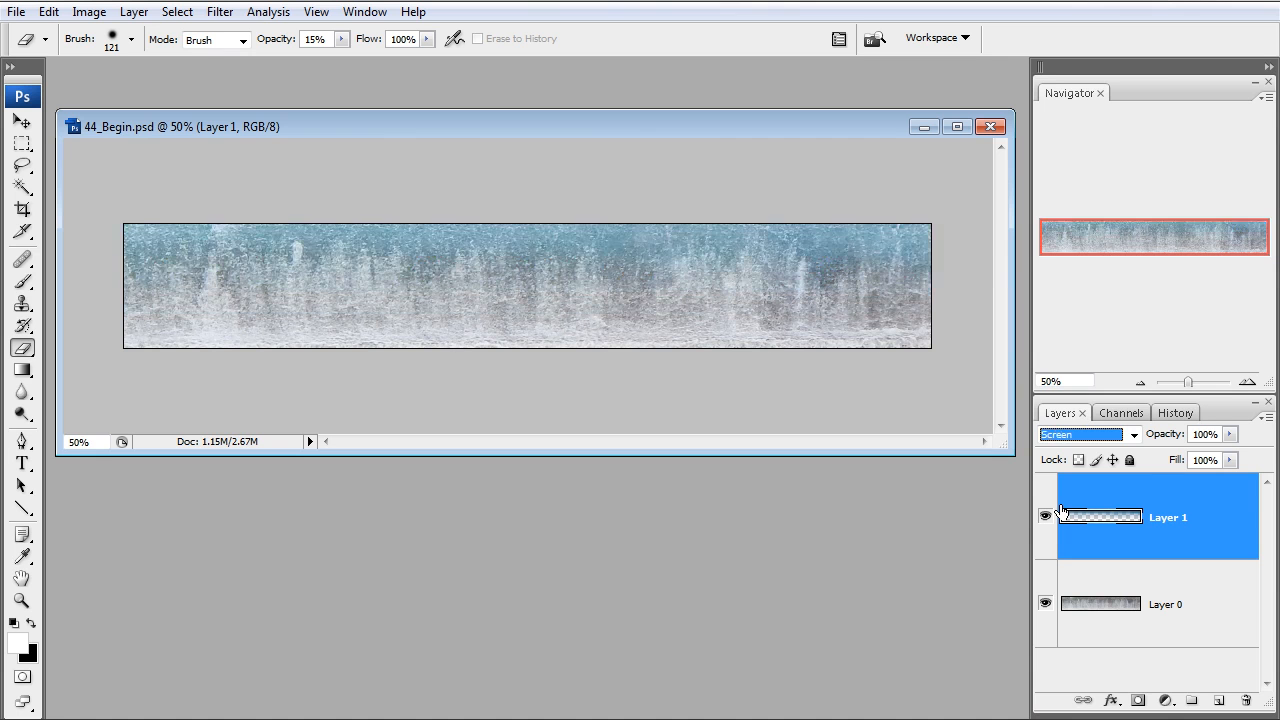
{"action": "key", "text": "Down"}
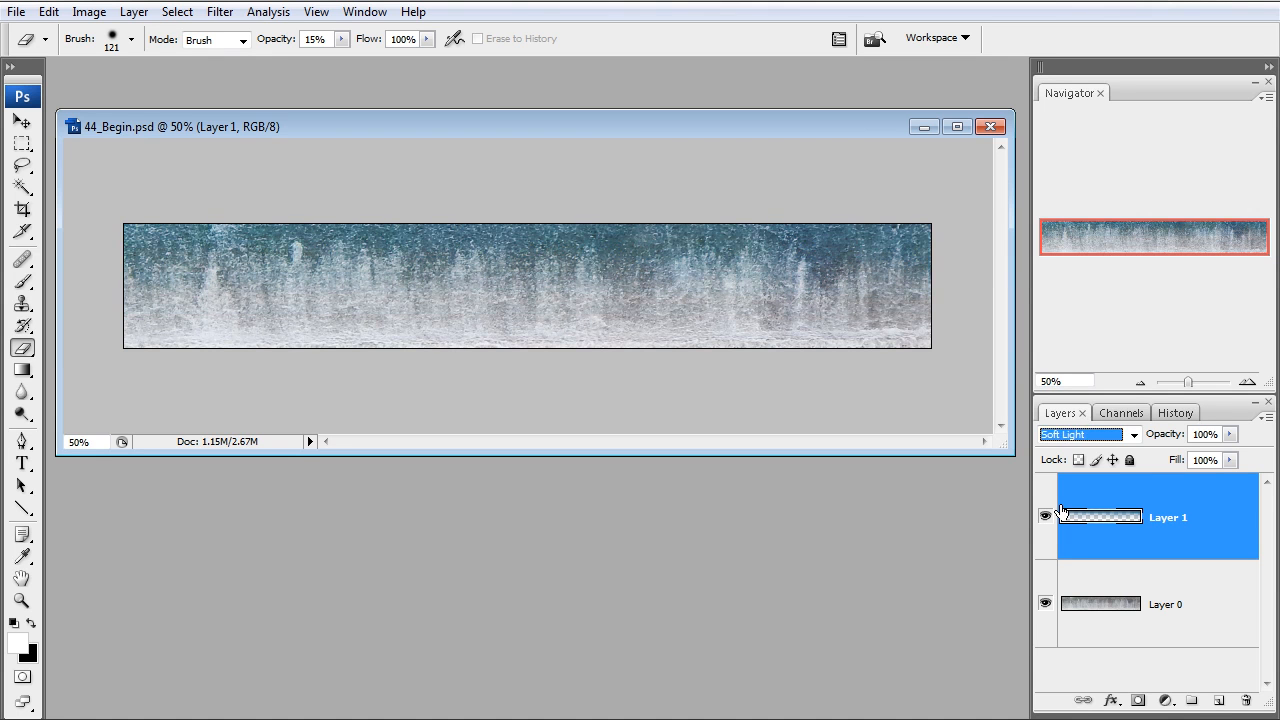
{"action": "key", "text": "Up"}
{"action": "key", "text": "Down"}
Duplicate Layer 0, place the copy above Layer 1, and enlarge the document window slightly
{"action": "left_click", "coordinate": [1191, 578]}
{"action": "left_click_drag", "start_coordinate": [1221, 597], "coordinate": [1203, 512], "text": "alt"}
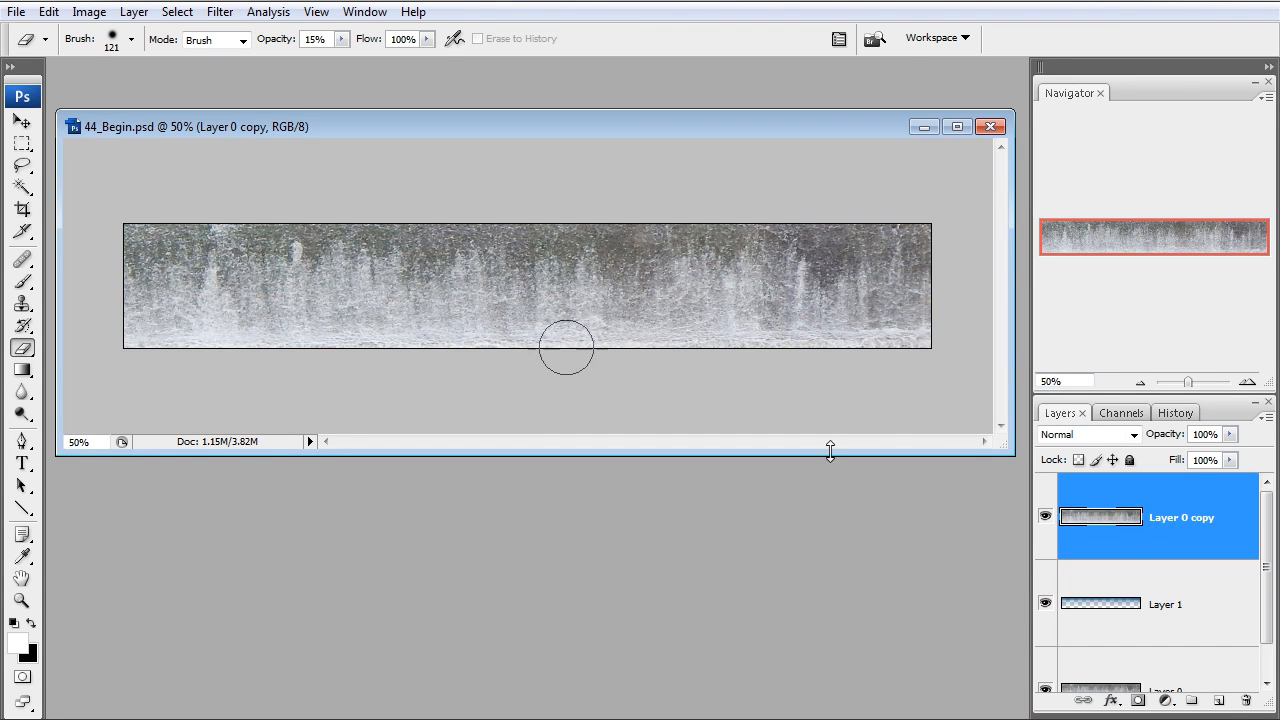
{"action": "left_click_drag", "start_coordinate": [1007, 451], "coordinate": [1015, 466]}
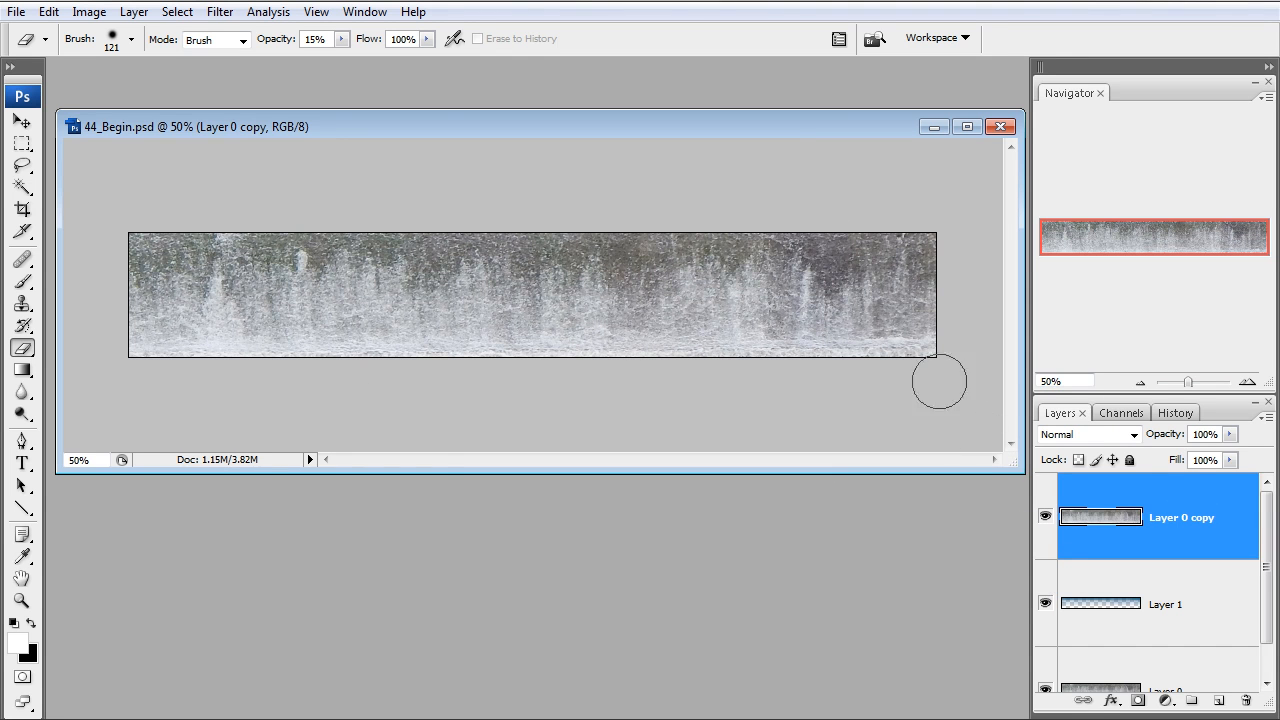
Apply a Motion Blur to the waterfall copy with an angle of 90° and a distance of 49 pixels
{"action": "left_click", "coordinate": [220, 11]}
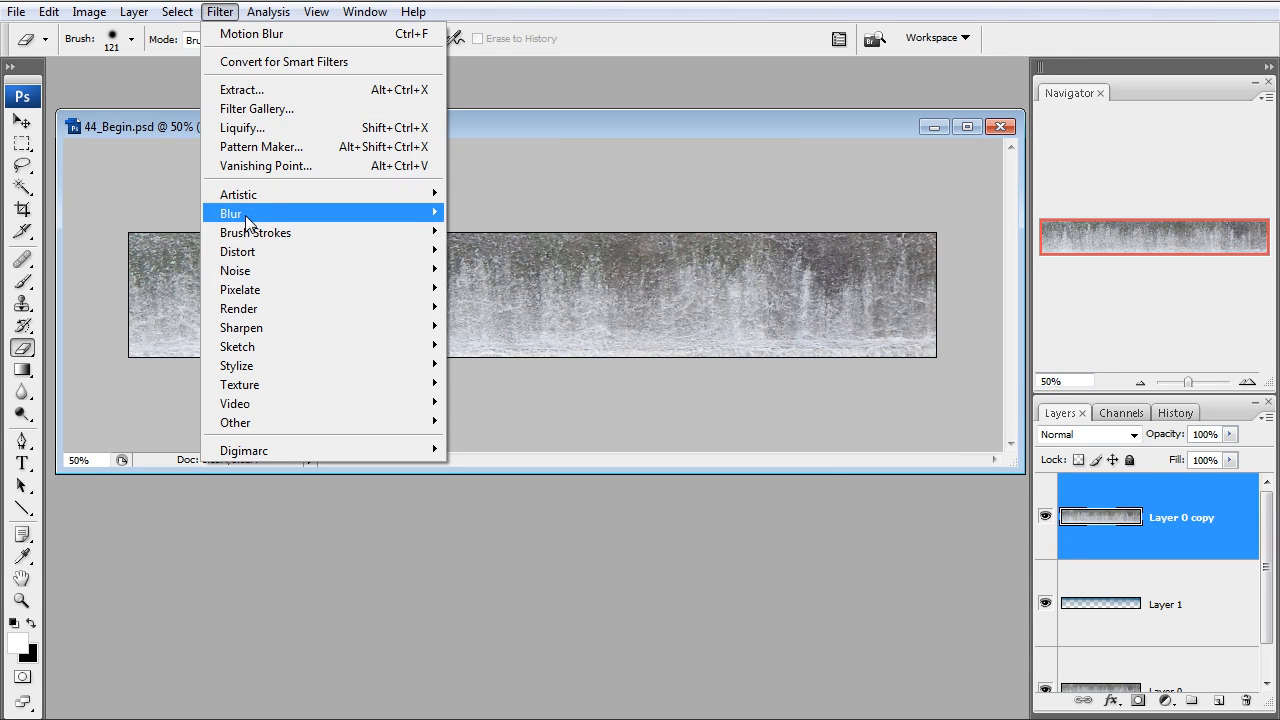
{"action": "mouse_move", "coordinate": [249, 222]}
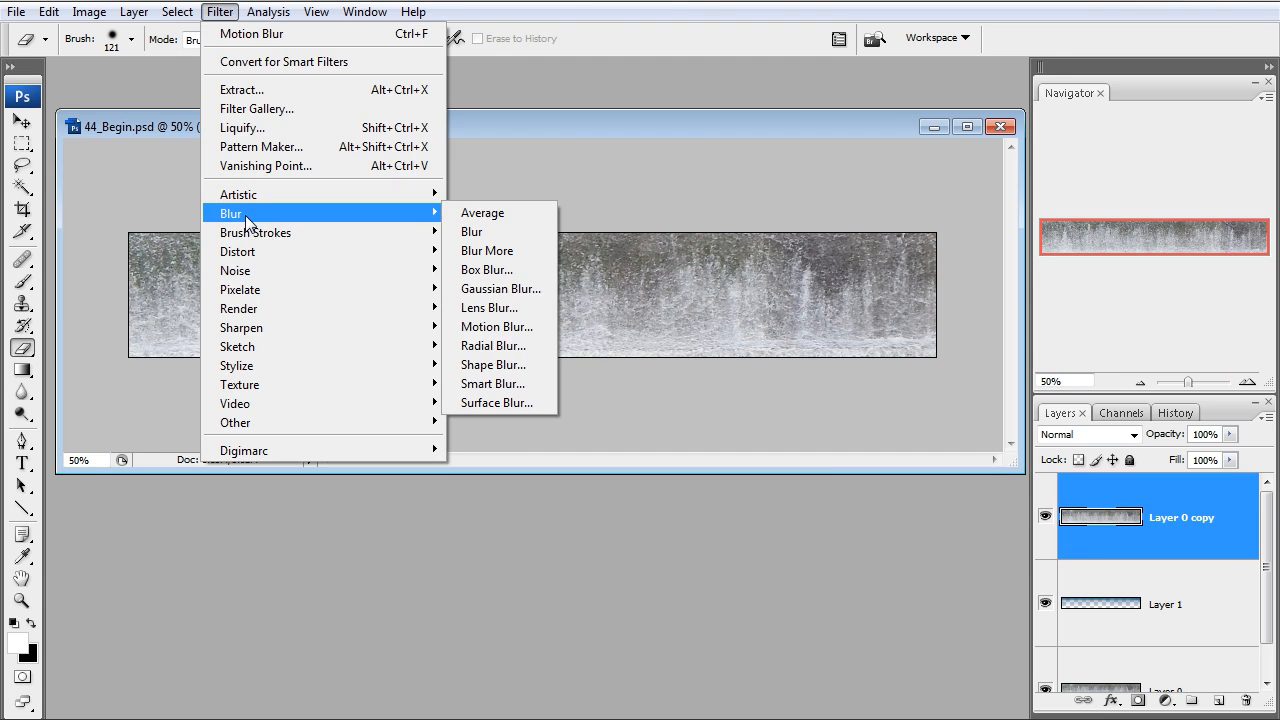
{"action": "left_click", "coordinate": [505, 327]}
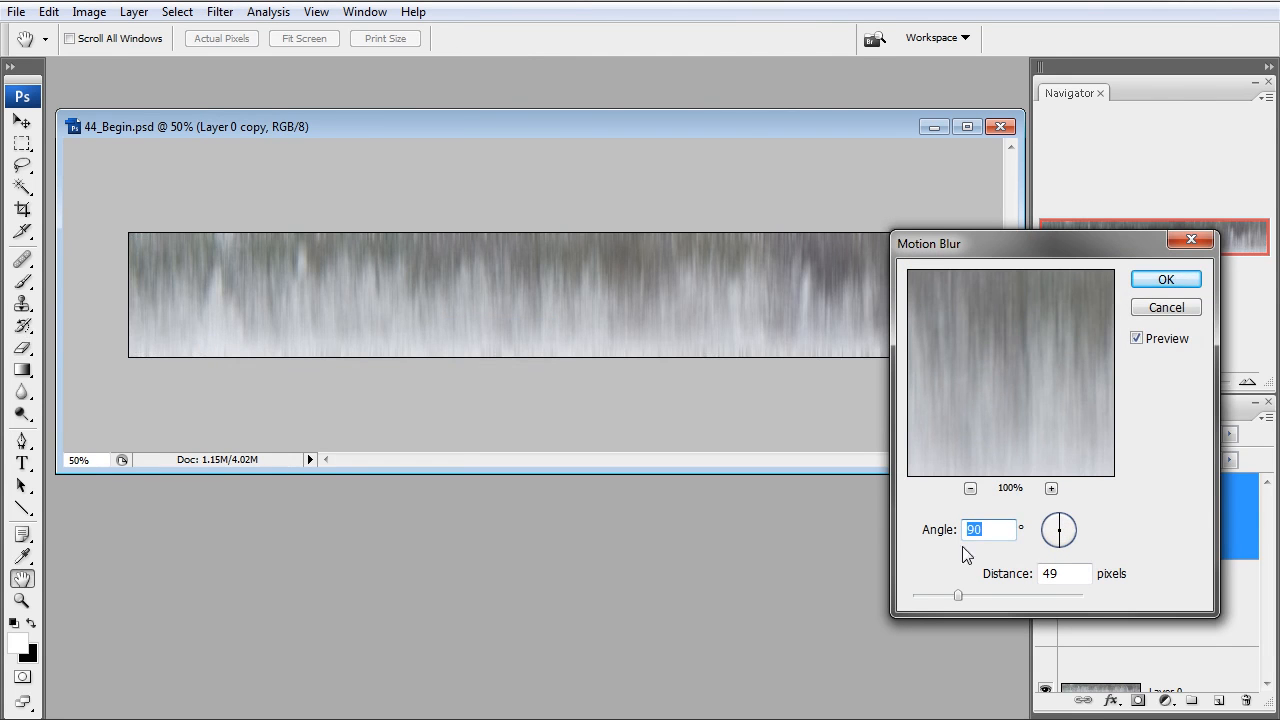
{"action": "left_click", "coordinate": [1166, 280]}
{"action": "key", "text": "e"}
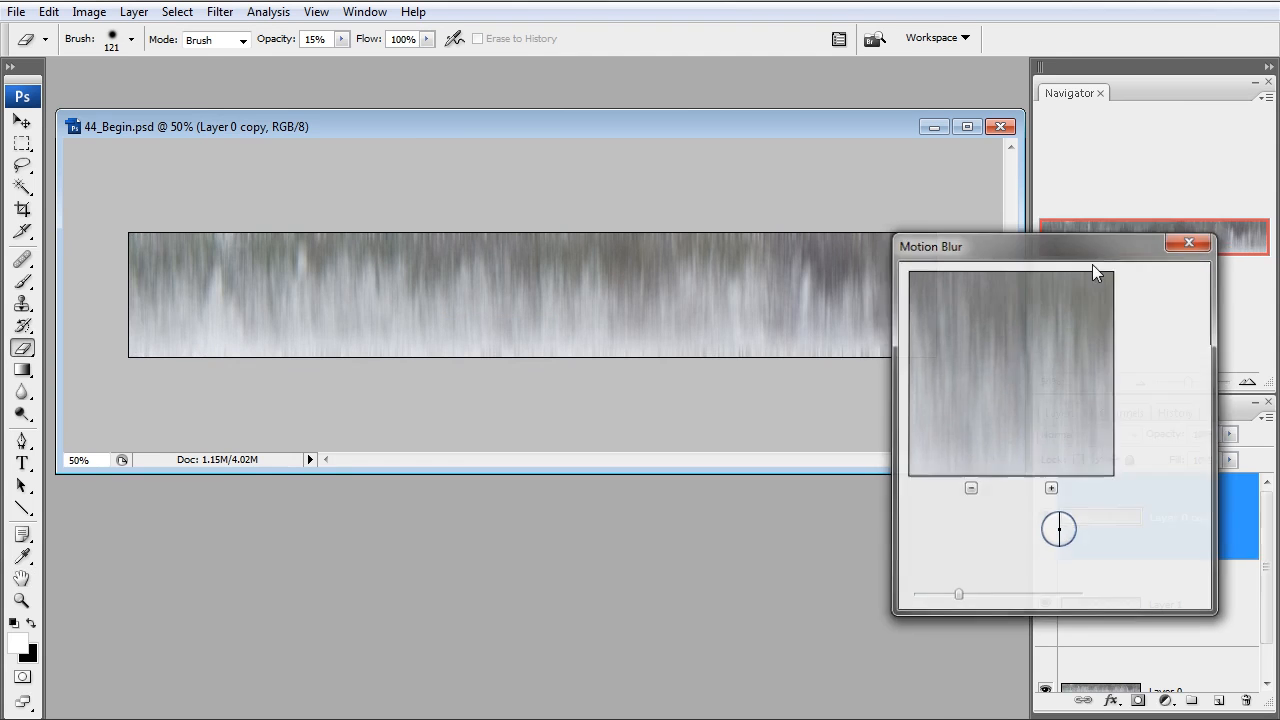
Desaturate the motion-blurred waterfall on Layer 0 copy
{"action": "left_click", "coordinate": [89, 11]}
{"action": "mouse_move", "coordinate": [140, 62]}
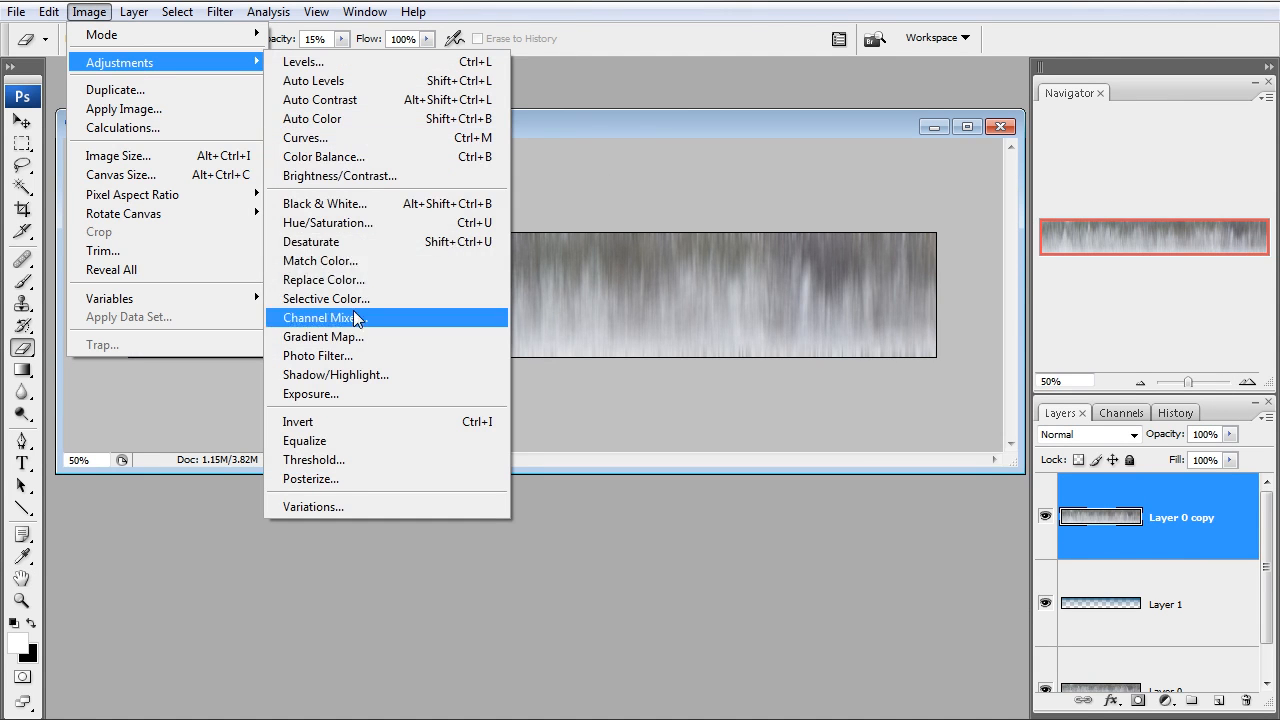
{"action": "left_click", "coordinate": [327, 243]}
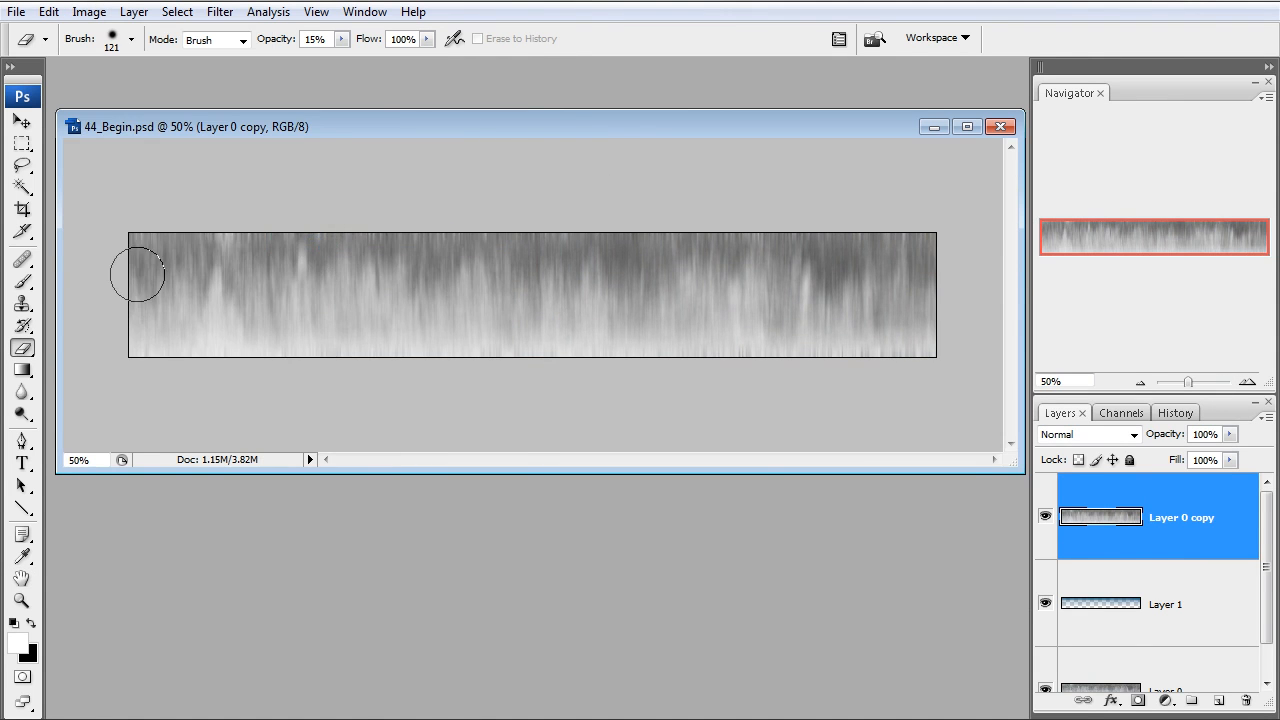
Raise the contrast of Layer 0 copy with Levels by narrowing the black and white input points and shifting the midtones
{"action": "key", "text": "ctrl+l"}
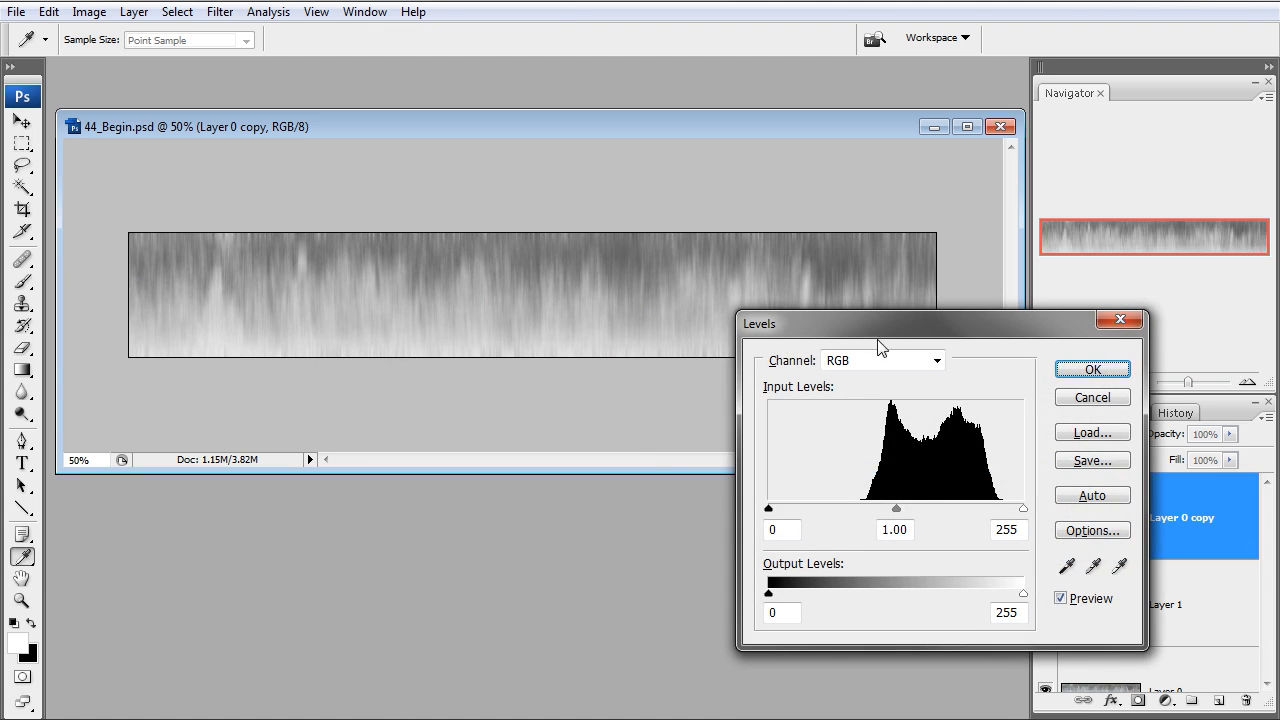
{"action": "left_click_drag", "start_coordinate": [770, 517], "coordinate": [875, 510]}
{"action": "left_click_drag", "start_coordinate": [1023, 508], "coordinate": [982, 510]}
{"action": "left_click_drag", "start_coordinate": [876, 509], "coordinate": [937, 508]}
{"action": "left_click", "coordinate": [1090, 370]}
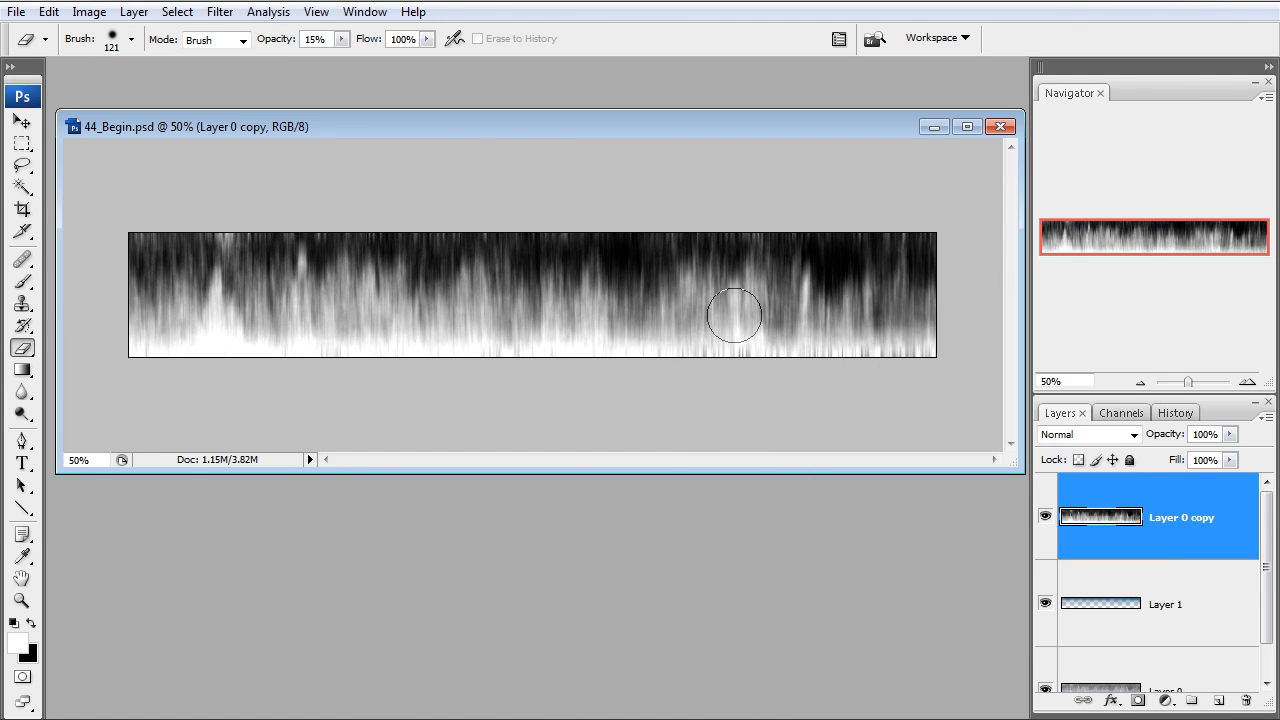
Try inverting the tones of the grayscale waterfall copy, and invert them back
{"action": "left_click_drag", "start_coordinate": [477, 120], "coordinate": [494, 125]}
{"action": "key", "text": "ctrl+i"}
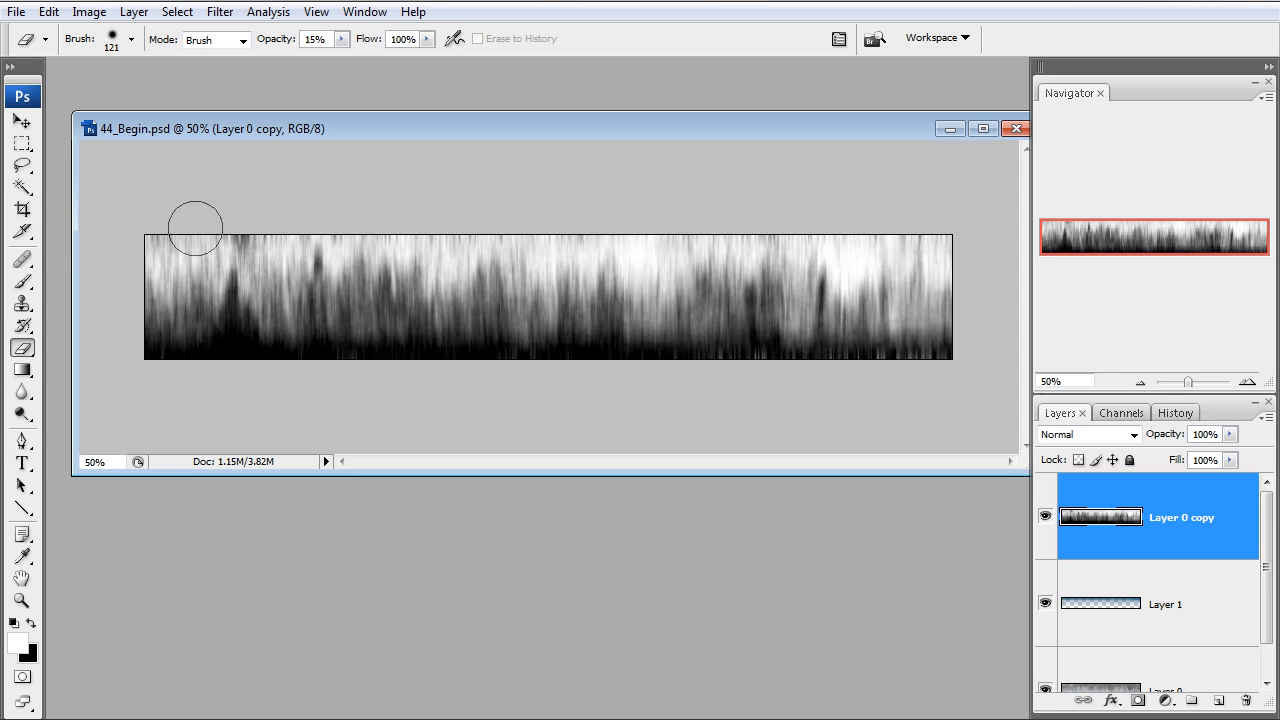
{"action": "key", "text": "ctrl+i"}
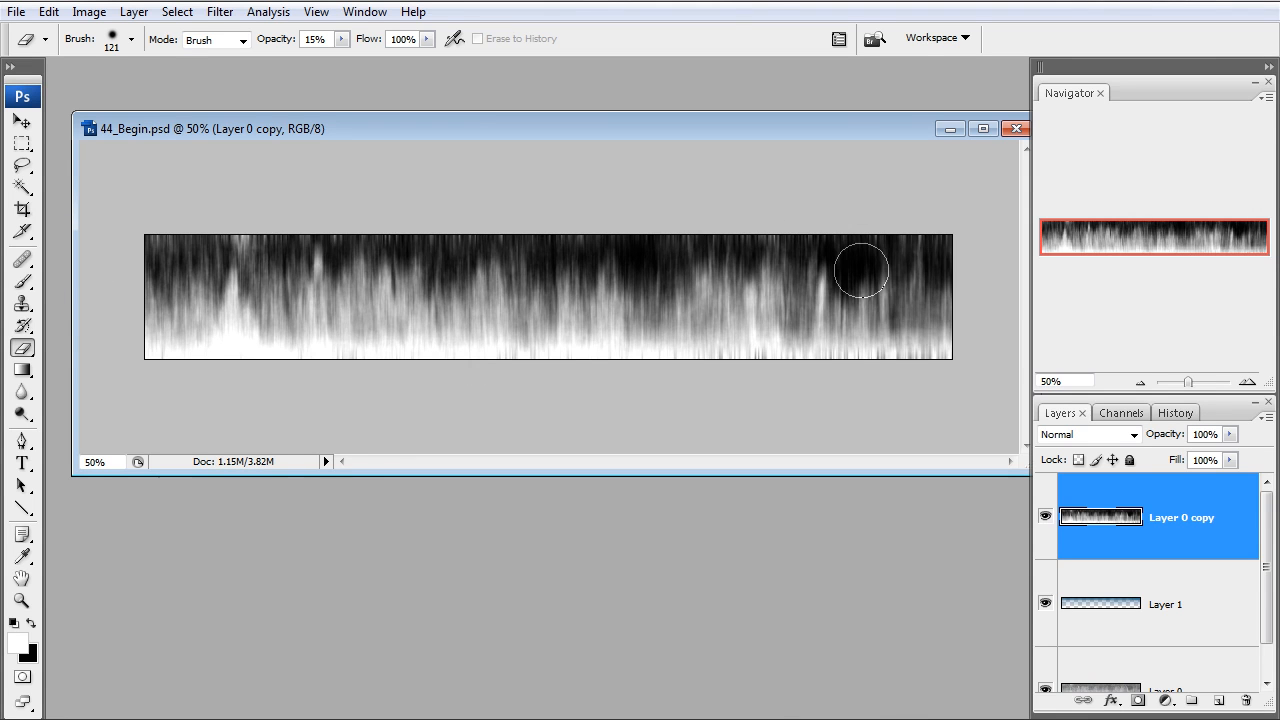
Add a new layer above Layer 0 copy and lighten the strip's dark upper areas with a white 308-pixel brush at 9% opacity
{"action": "left_click", "coordinate": [1219, 700]}
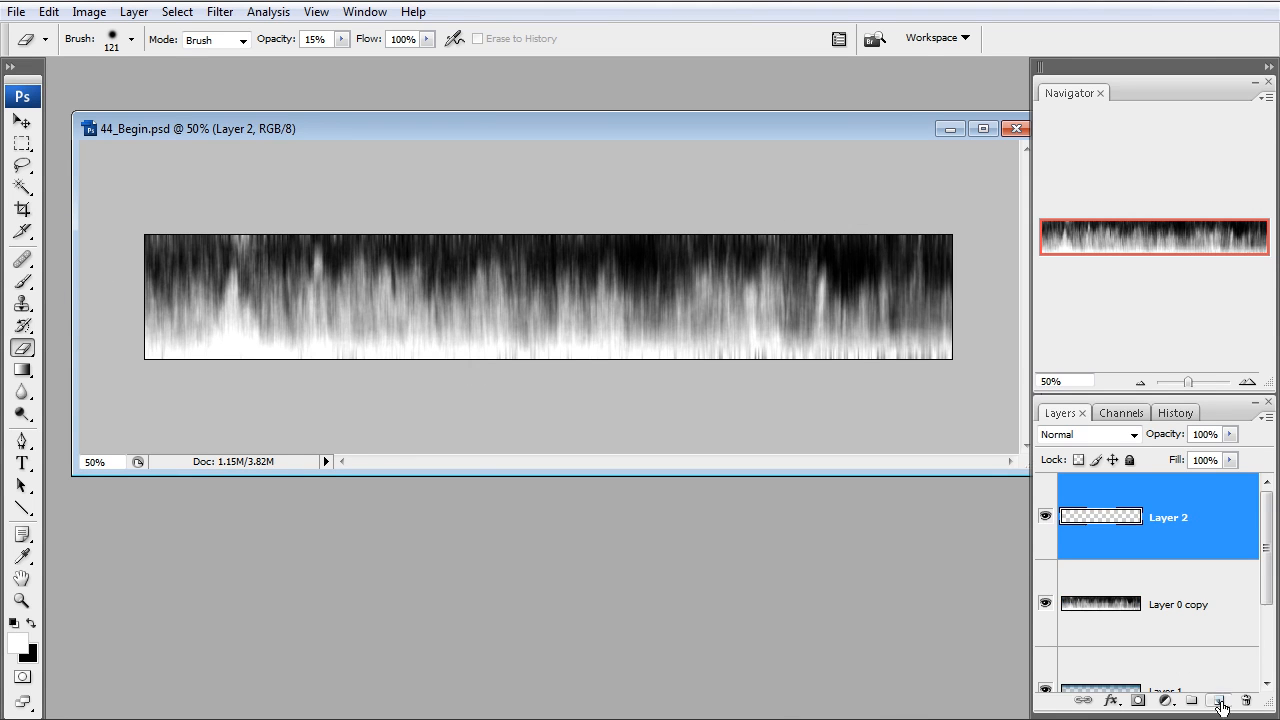
{"action": "left_click", "coordinate": [22, 282]}
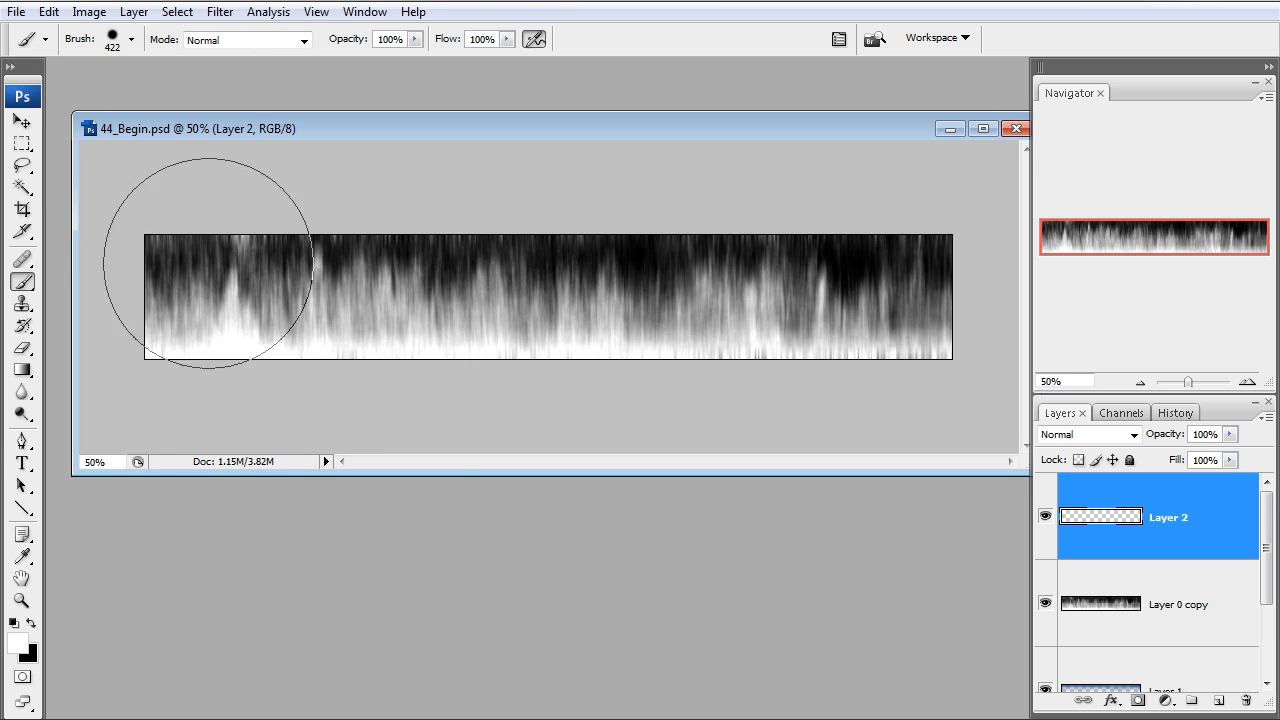
{"action": "right_click", "coordinate": [202, 245]}
{"action": "left_click_drag", "start_coordinate": [389, 287], "coordinate": [378, 287]}
{"action": "left_click_drag", "start_coordinate": [128, 242], "coordinate": [528, 257]}
{"action": "key", "text": "ctrl+z"}
{"action": "left_click", "coordinate": [414, 39]}
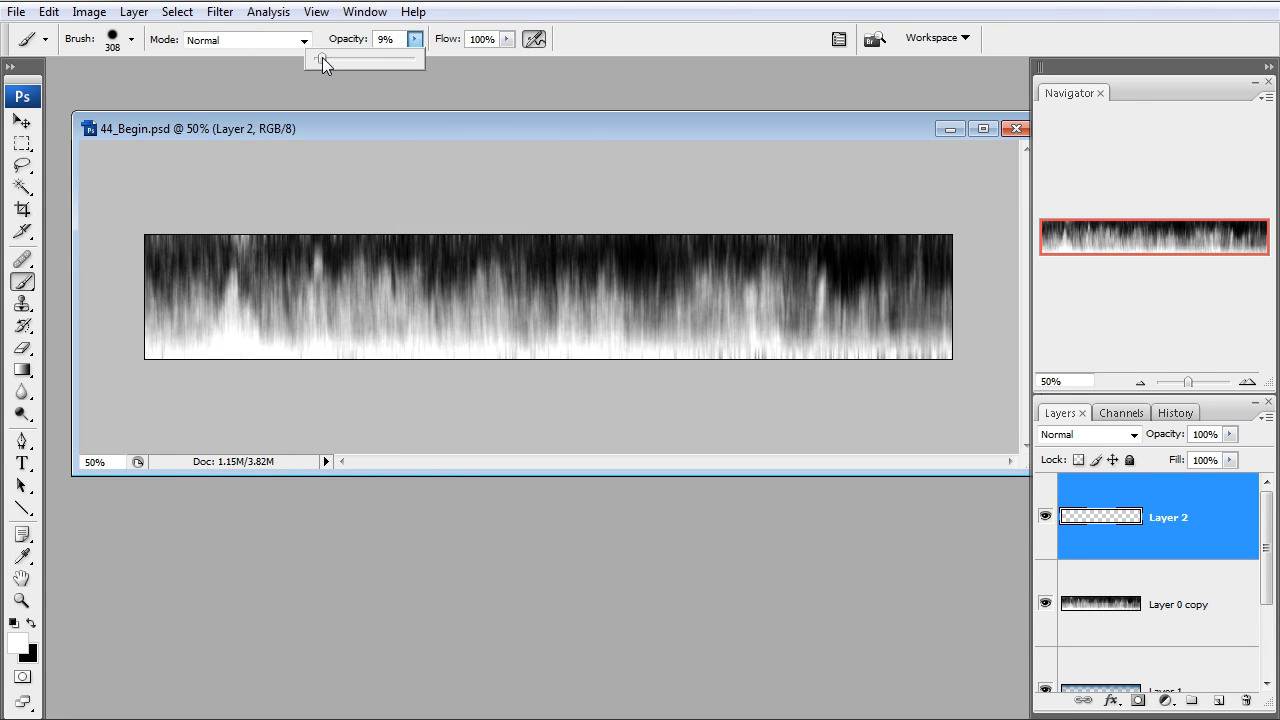
{"action": "mouse_move", "coordinate": [200, 177]}
{"action": "left_mouse_down"}
{"action": "mouse_move", "coordinate": [423, 229]}
{"action": "mouse_move", "coordinate": [929, 237]}
{"action": "mouse_move", "coordinate": [880, 237]}
{"action": "left_mouse_up"}
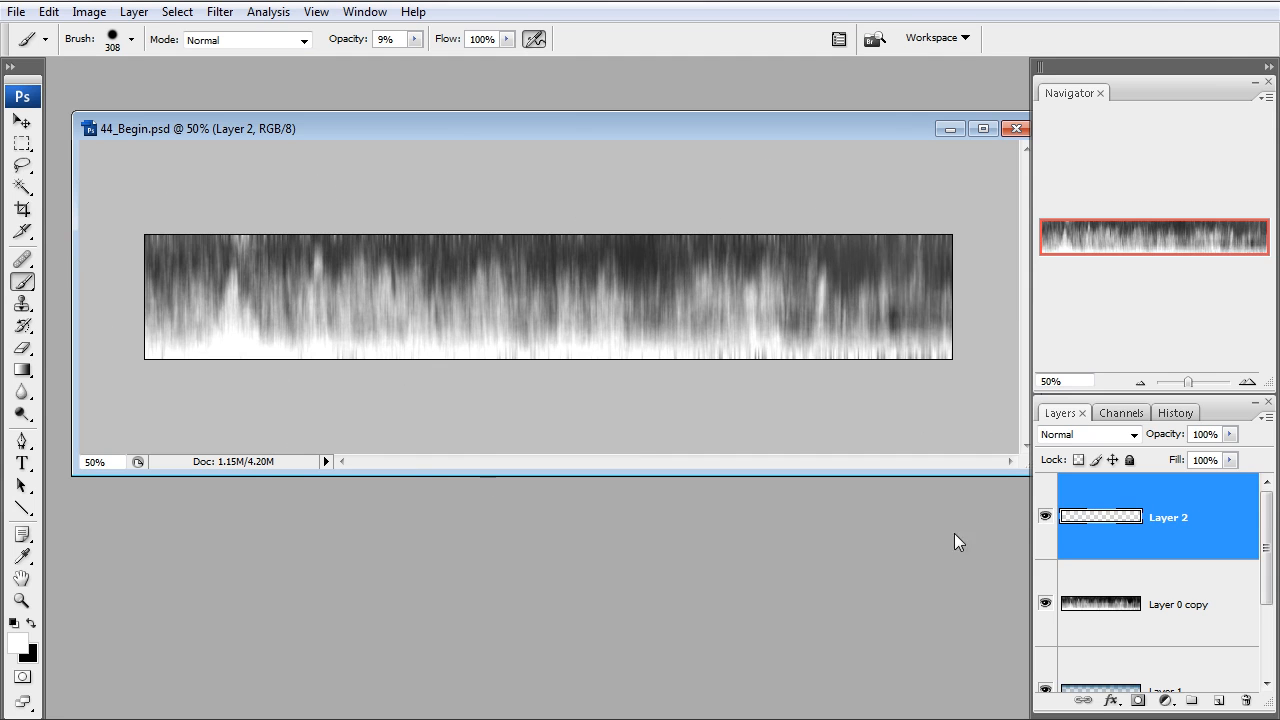
Hide Layer 0 copy and the painted Layer 2 above it
{"action": "scroll", "coordinate": [1150, 550], "scroll_direction": "down", "scroll_amount": 1}
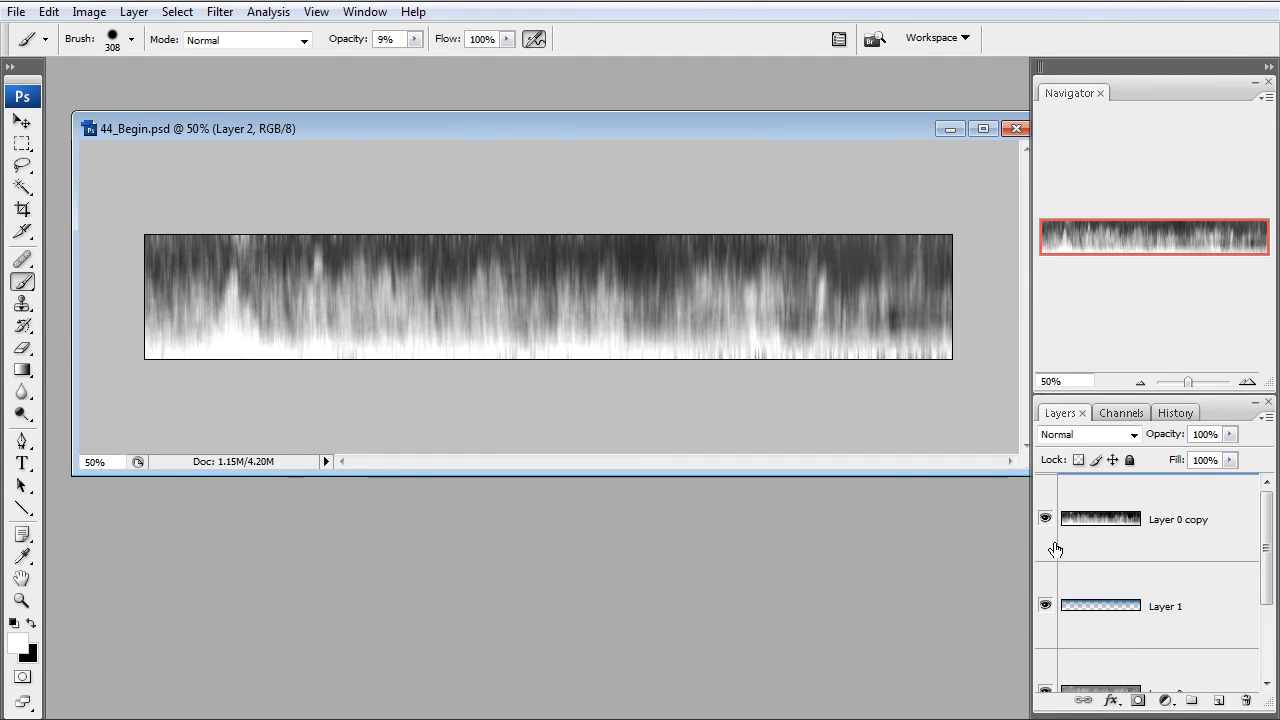
{"action": "scroll", "coordinate": [1050, 545], "scroll_direction": "up", "scroll_amount": 1}
{"action": "left_click", "coordinate": [1045, 600]}
{"action": "left_click", "coordinate": [1045, 516]}
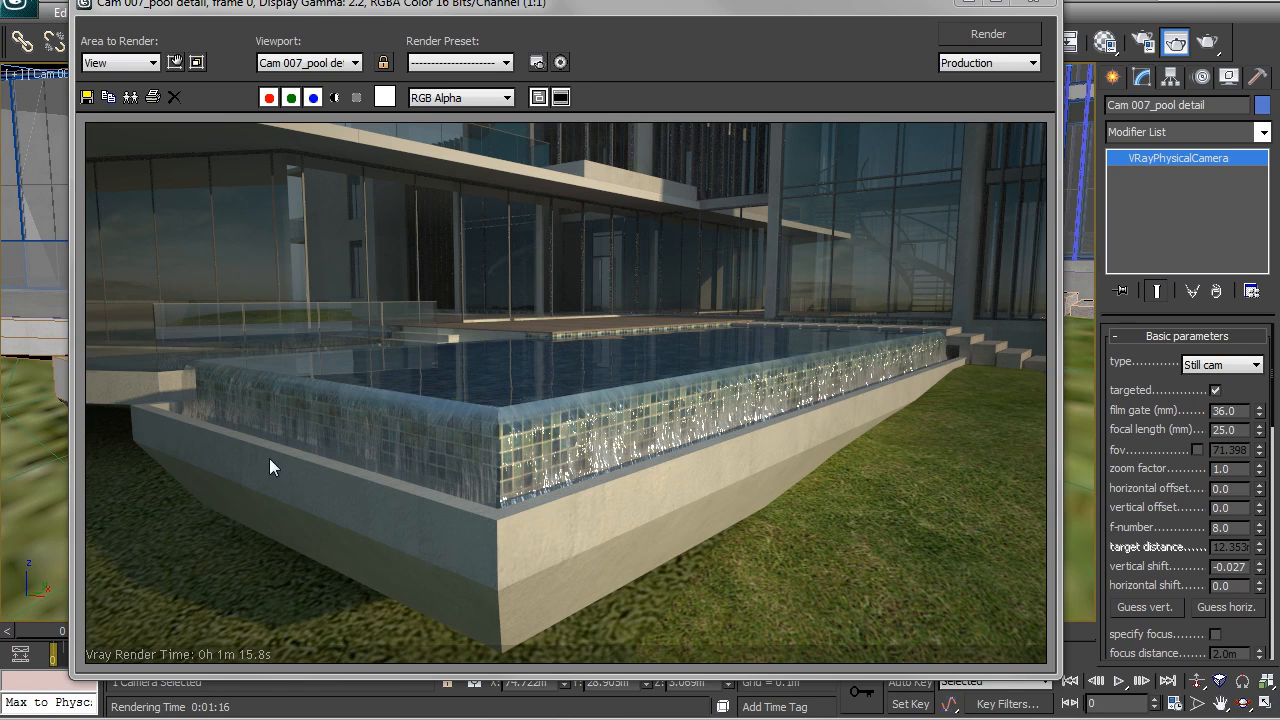
Switch to 3ds Max and review the Water falling material's bump, displacement and opacity maps and its reflection settings beside the pool render
{"action": "left_click_drag", "start_coordinate": [922, 7], "coordinate": [907, 7]}
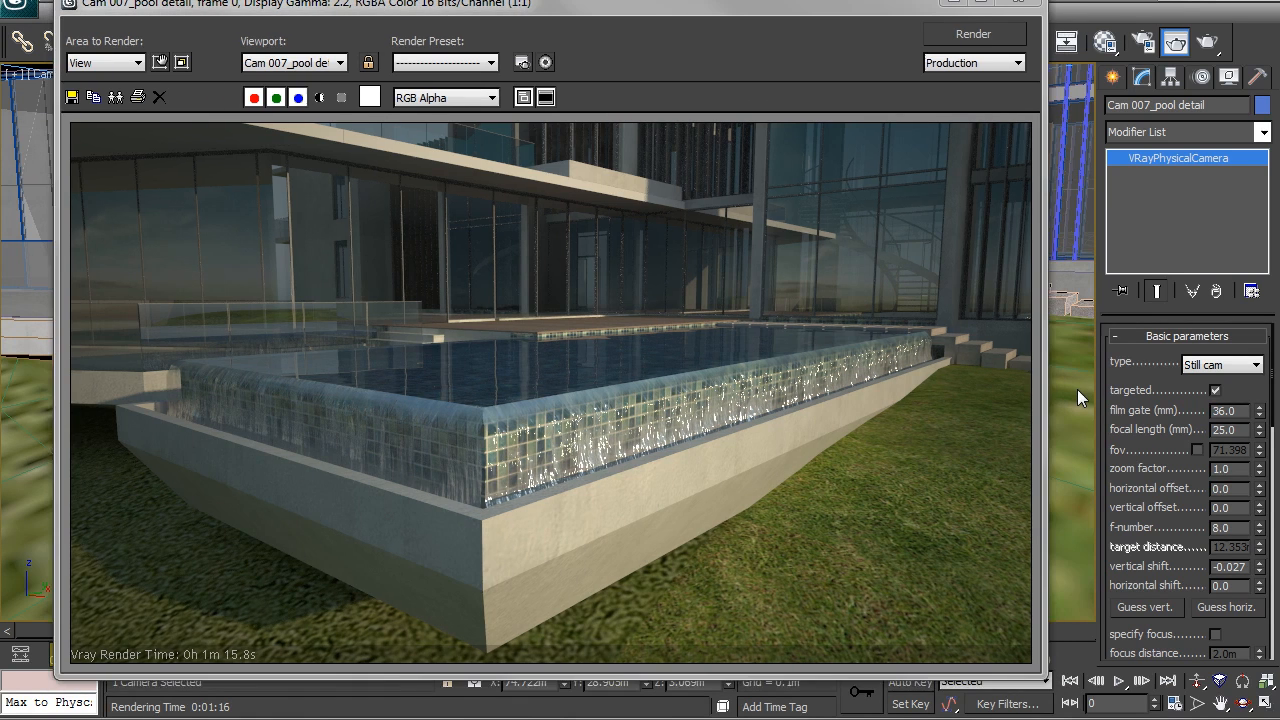
{"action": "key", "text": "m"}
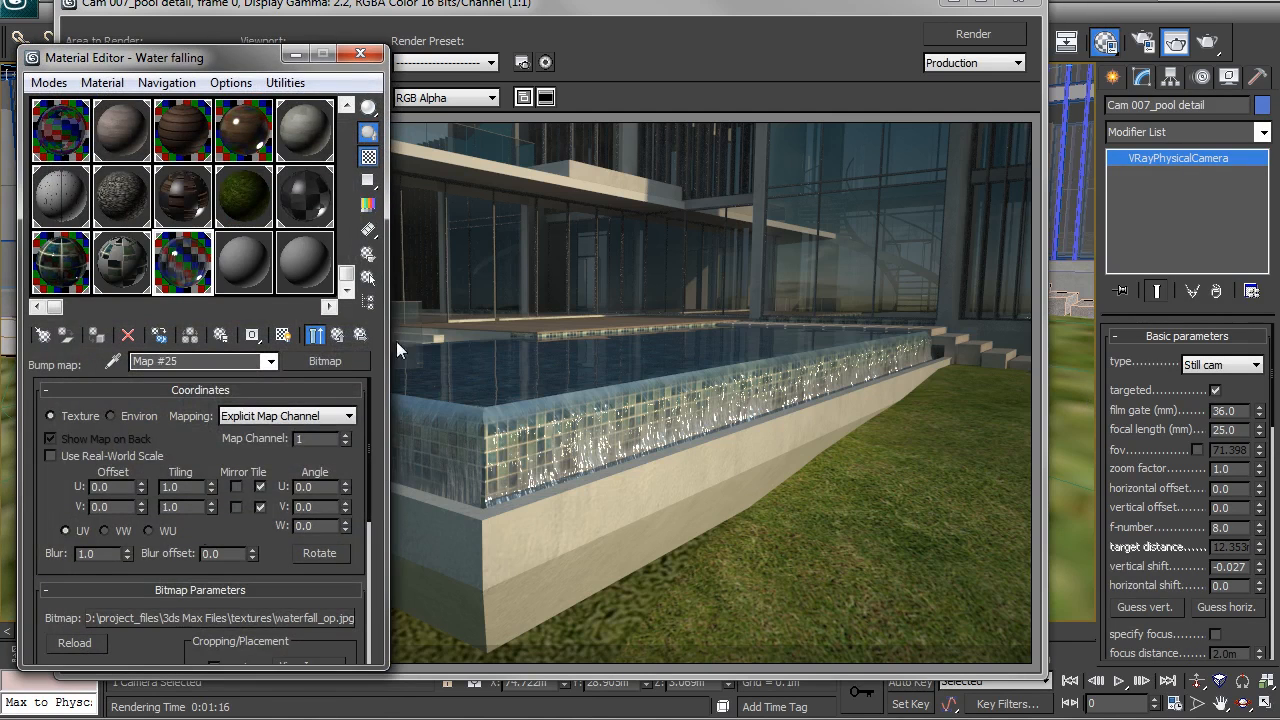
{"action": "left_click", "coordinate": [338, 336]}
{"action": "left_click_drag", "start_coordinate": [368, 549], "coordinate": [151, 381]}
{"action": "left_click_drag", "start_coordinate": [368, 425], "coordinate": [354, 559]}
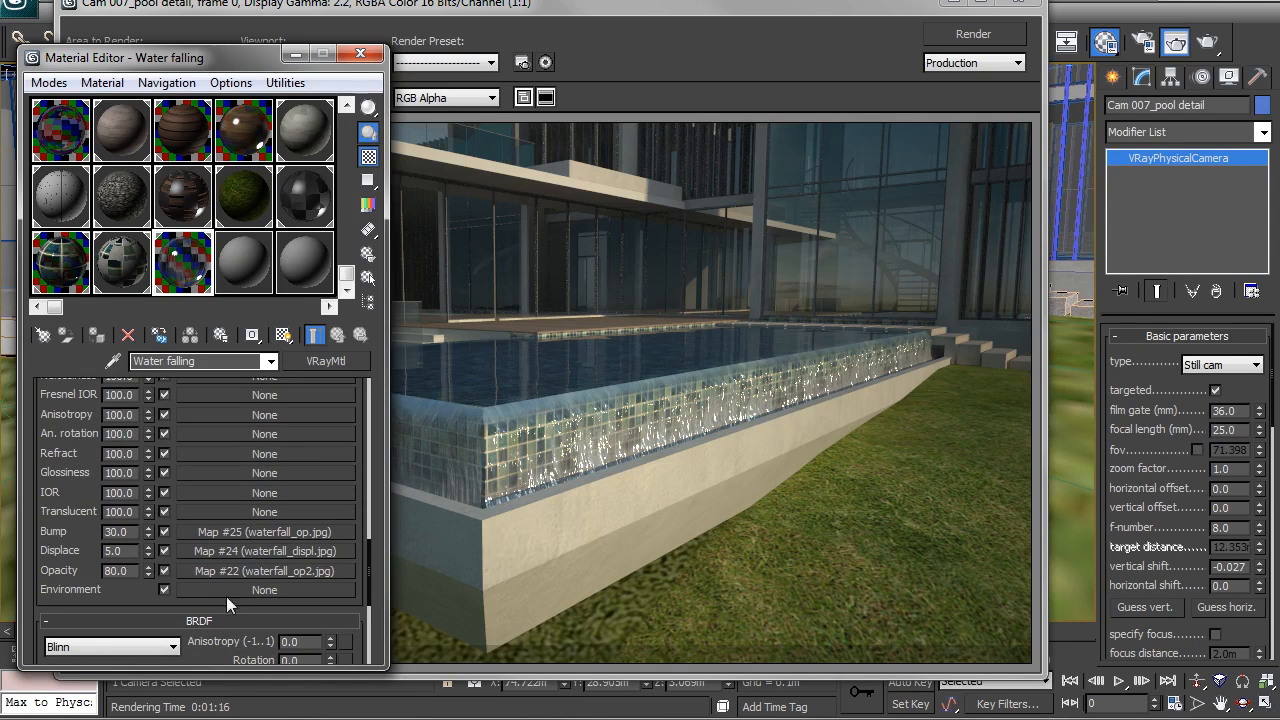
{"action": "left_click_drag", "start_coordinate": [369, 549], "coordinate": [265, 495]}
{"action": "left_click_drag", "start_coordinate": [369, 496], "coordinate": [352, 400]}
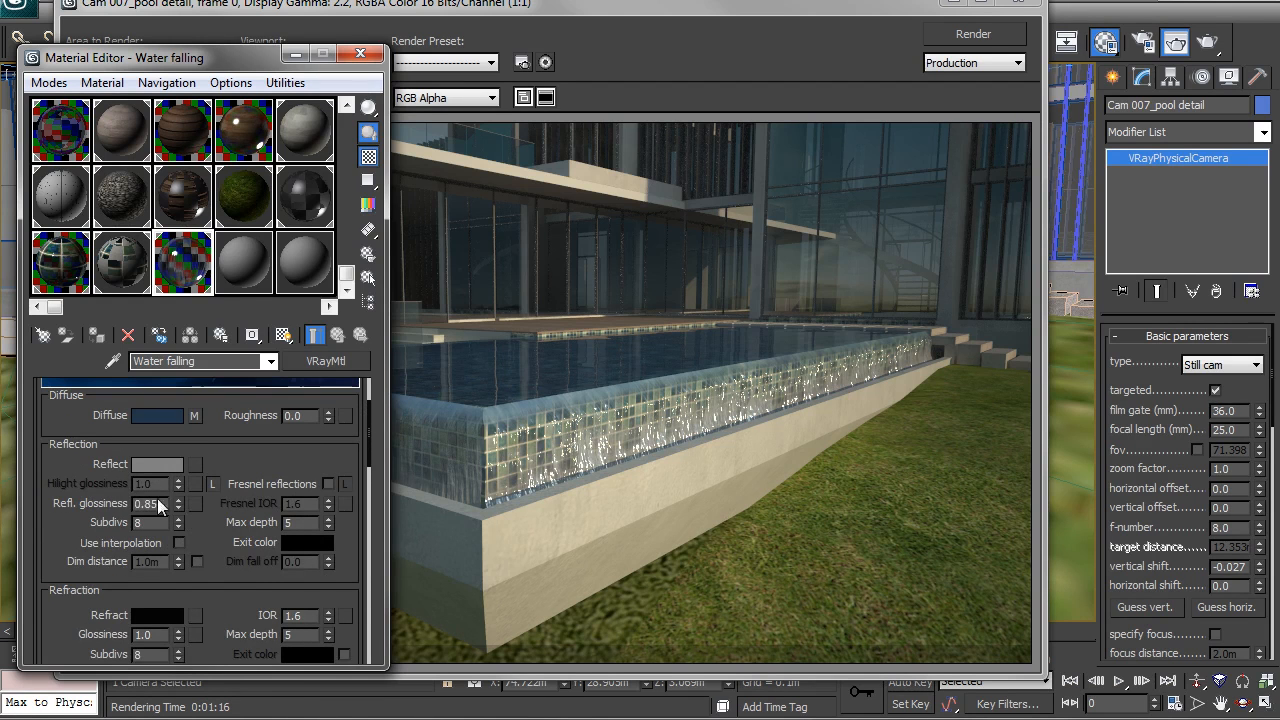
{"action": "left_click", "coordinate": [360, 53]}
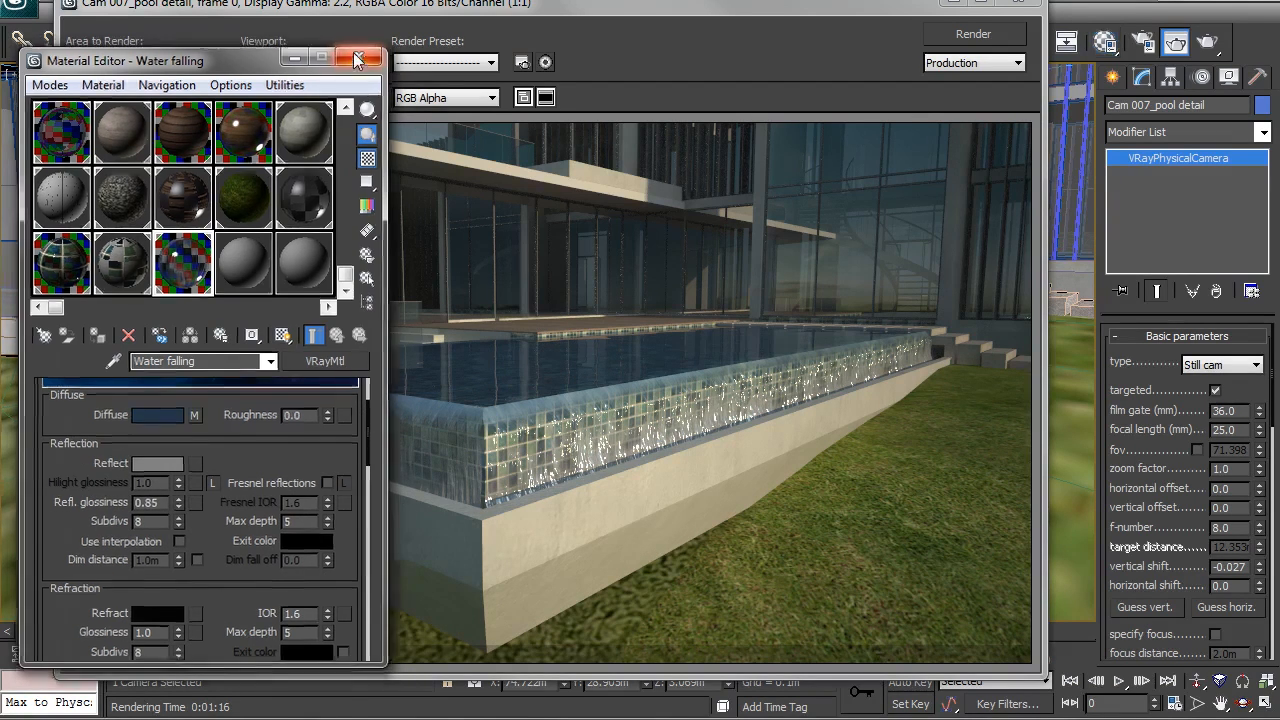